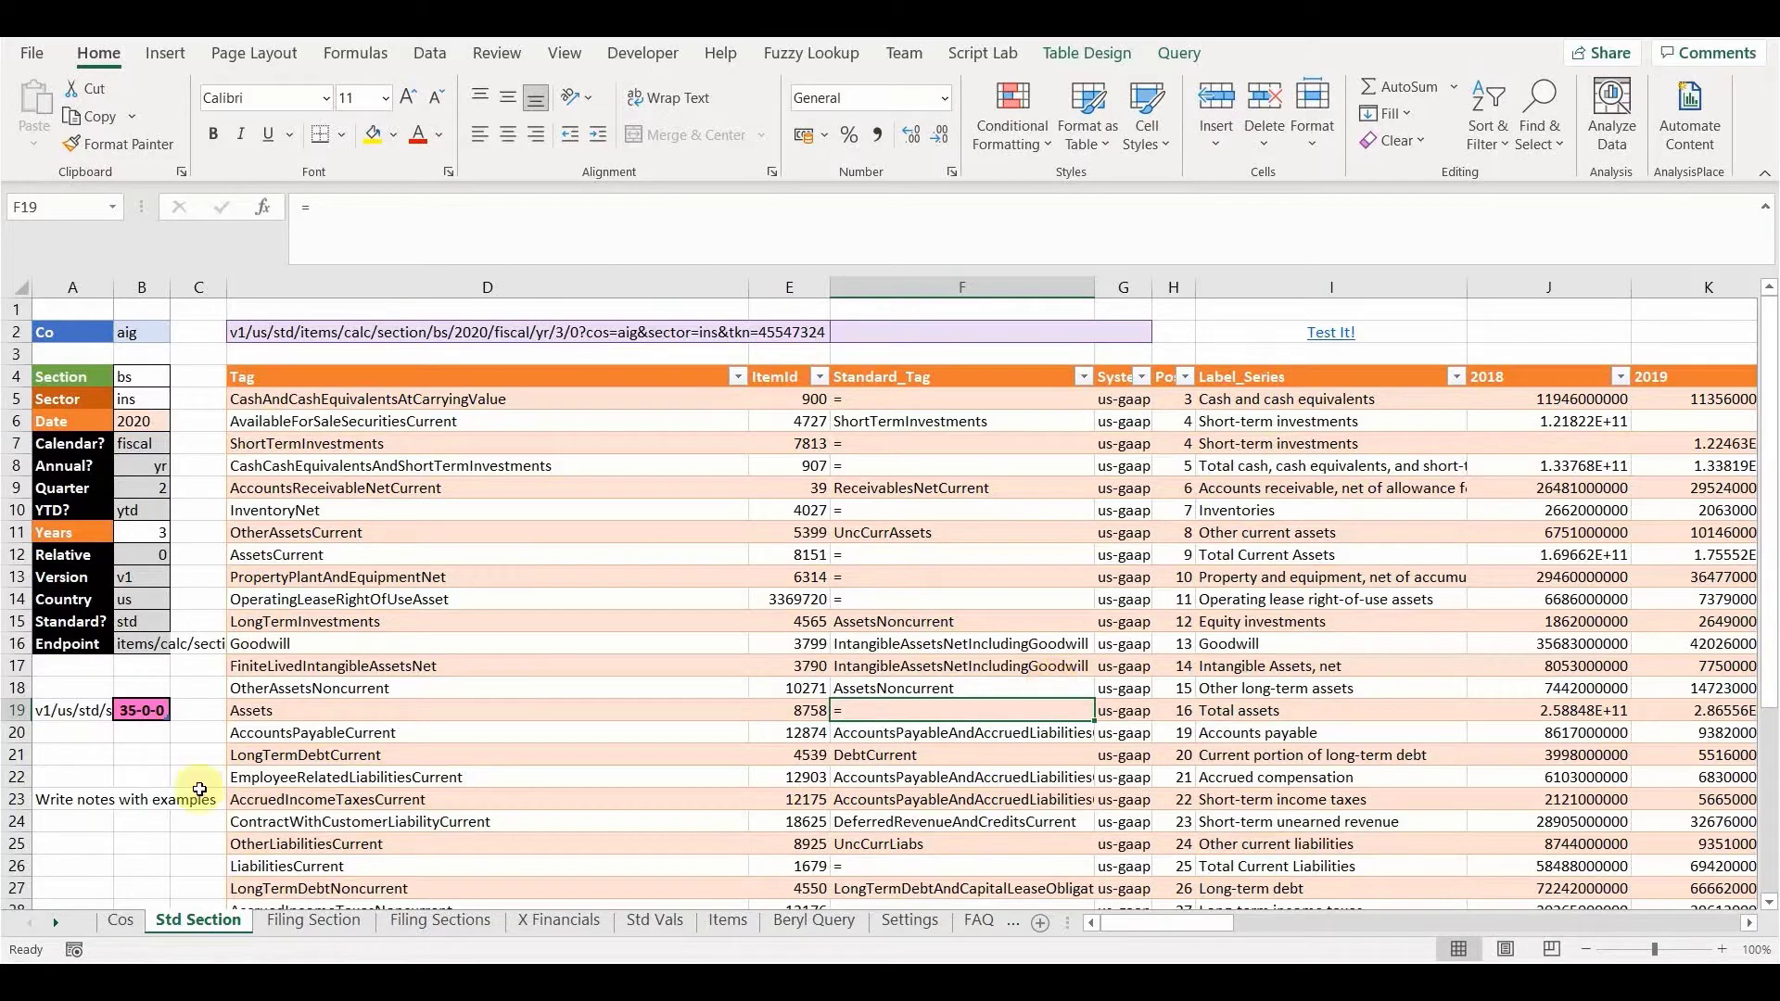
Compare the multi-year balance sheet table on the Std Section sheet with the single-year filing table on the Filing Section sheet
click(326, 919)
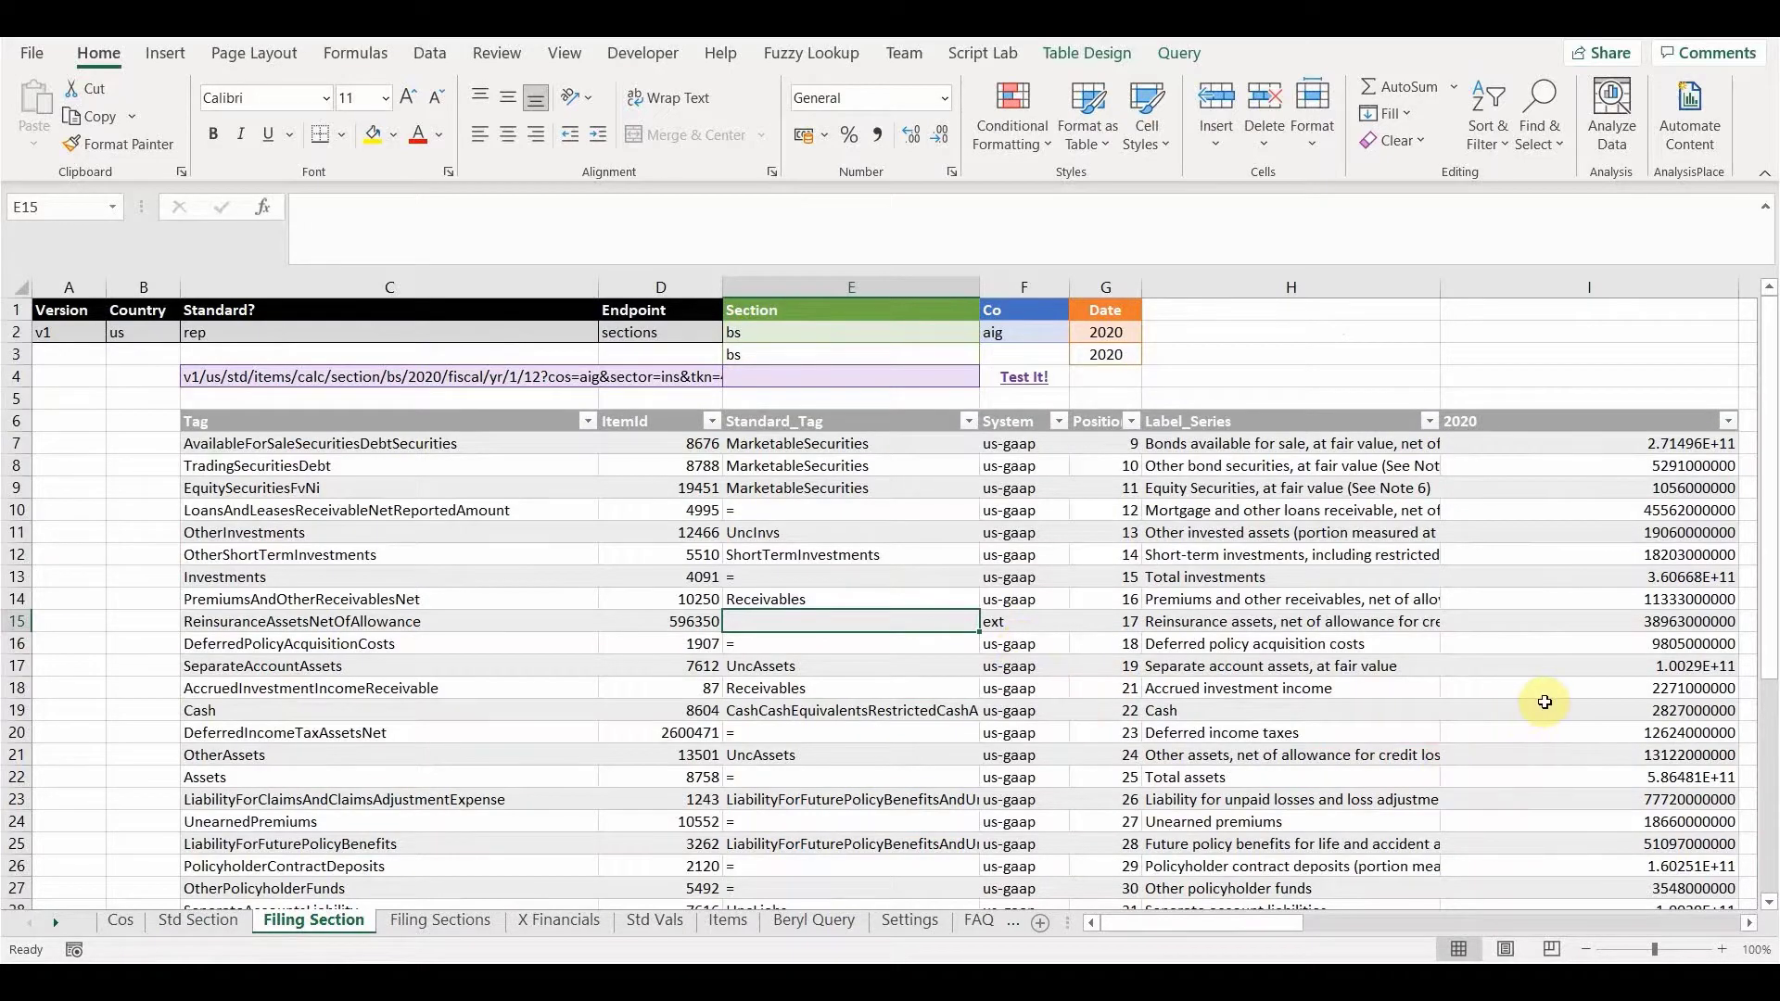
click(209, 926)
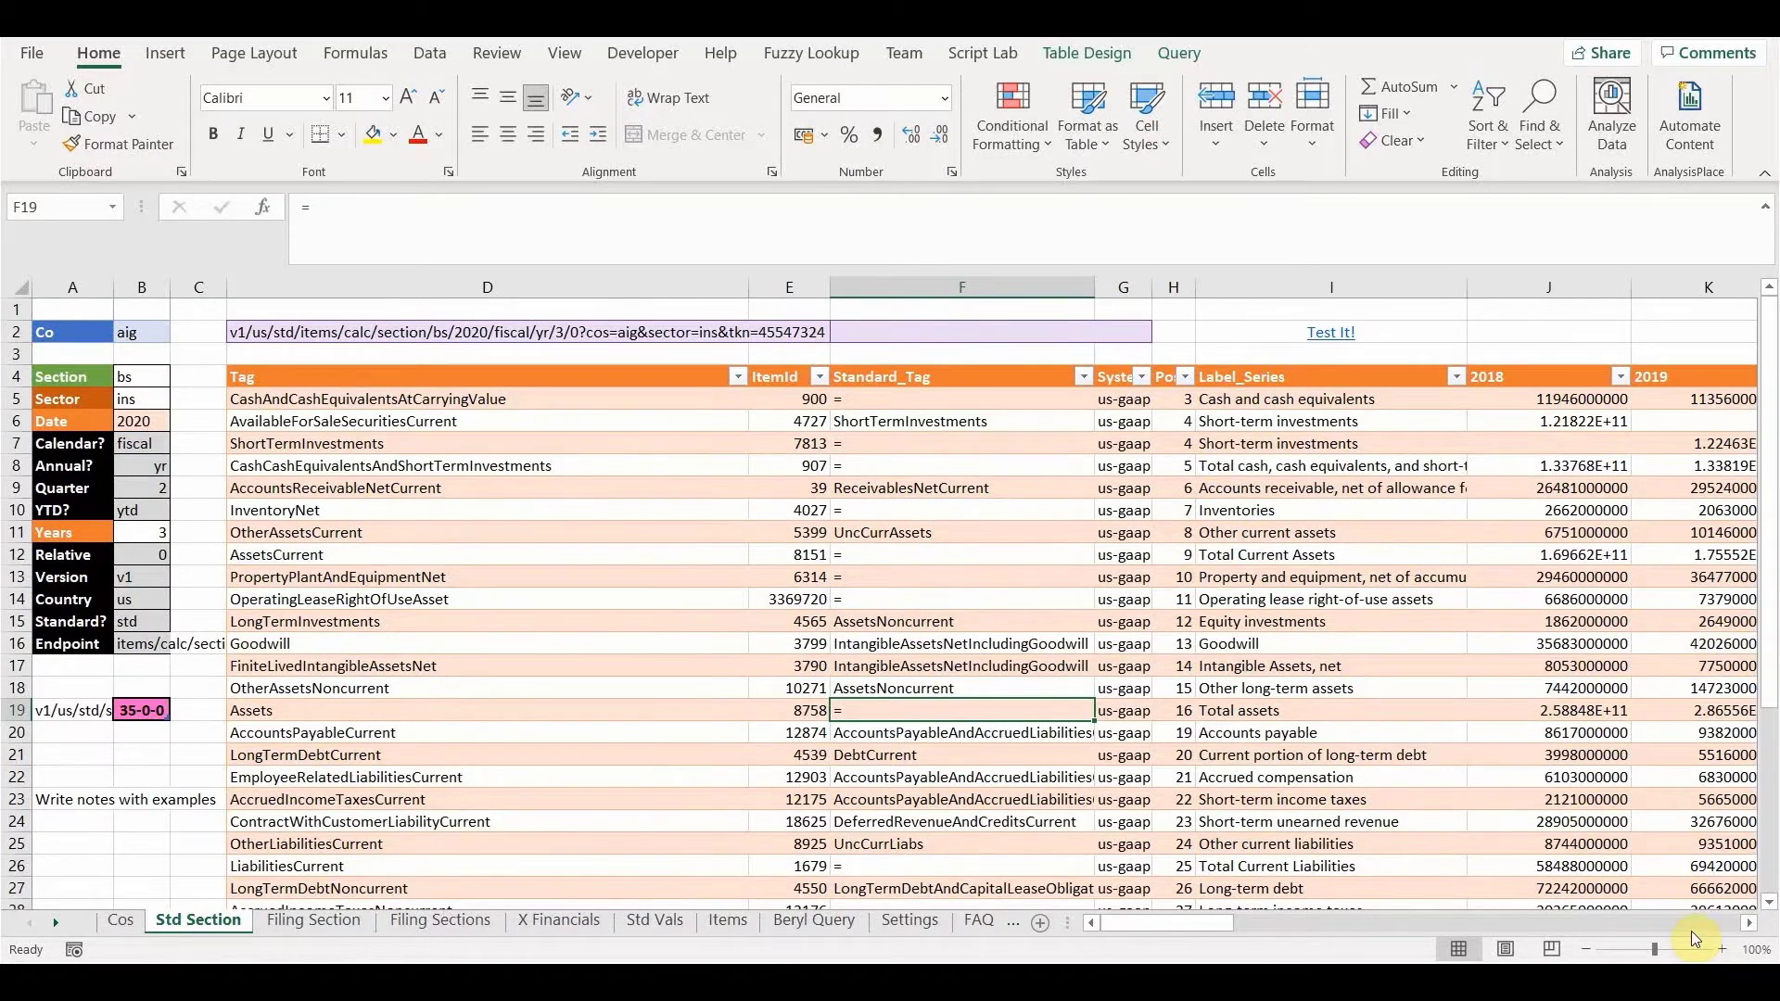
scroll(1691, 930, right, 5)
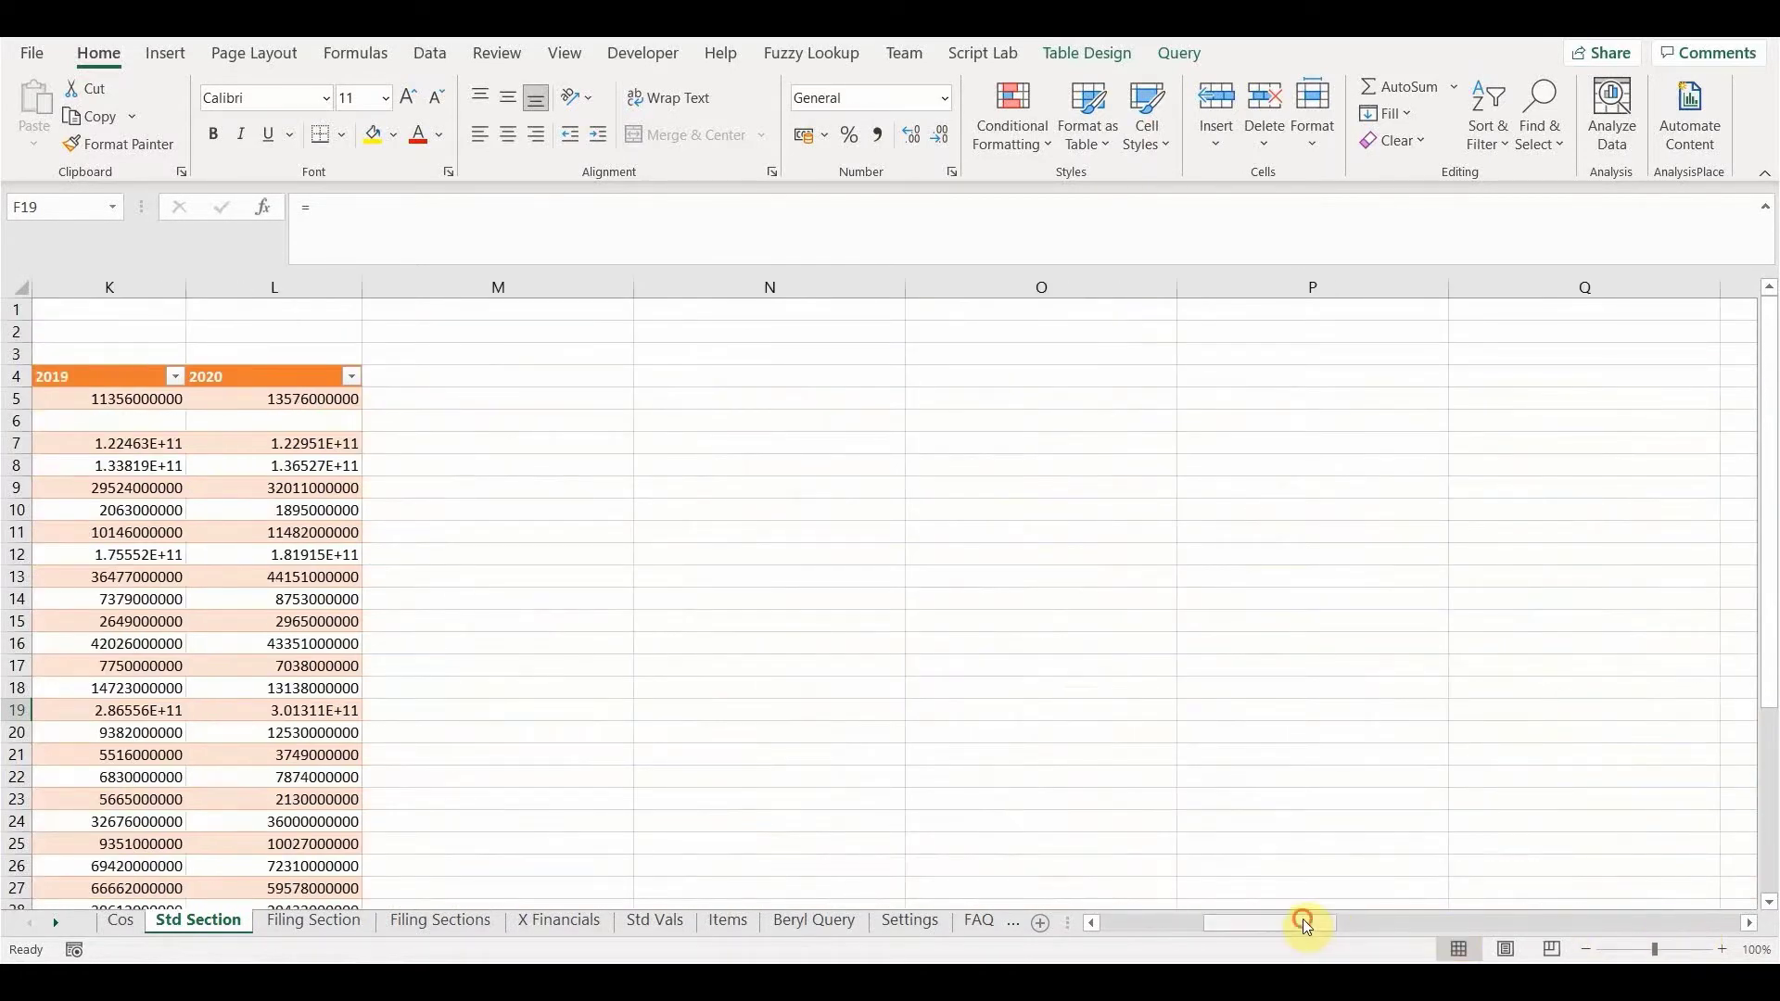
drag(1304, 919, 1127, 910)
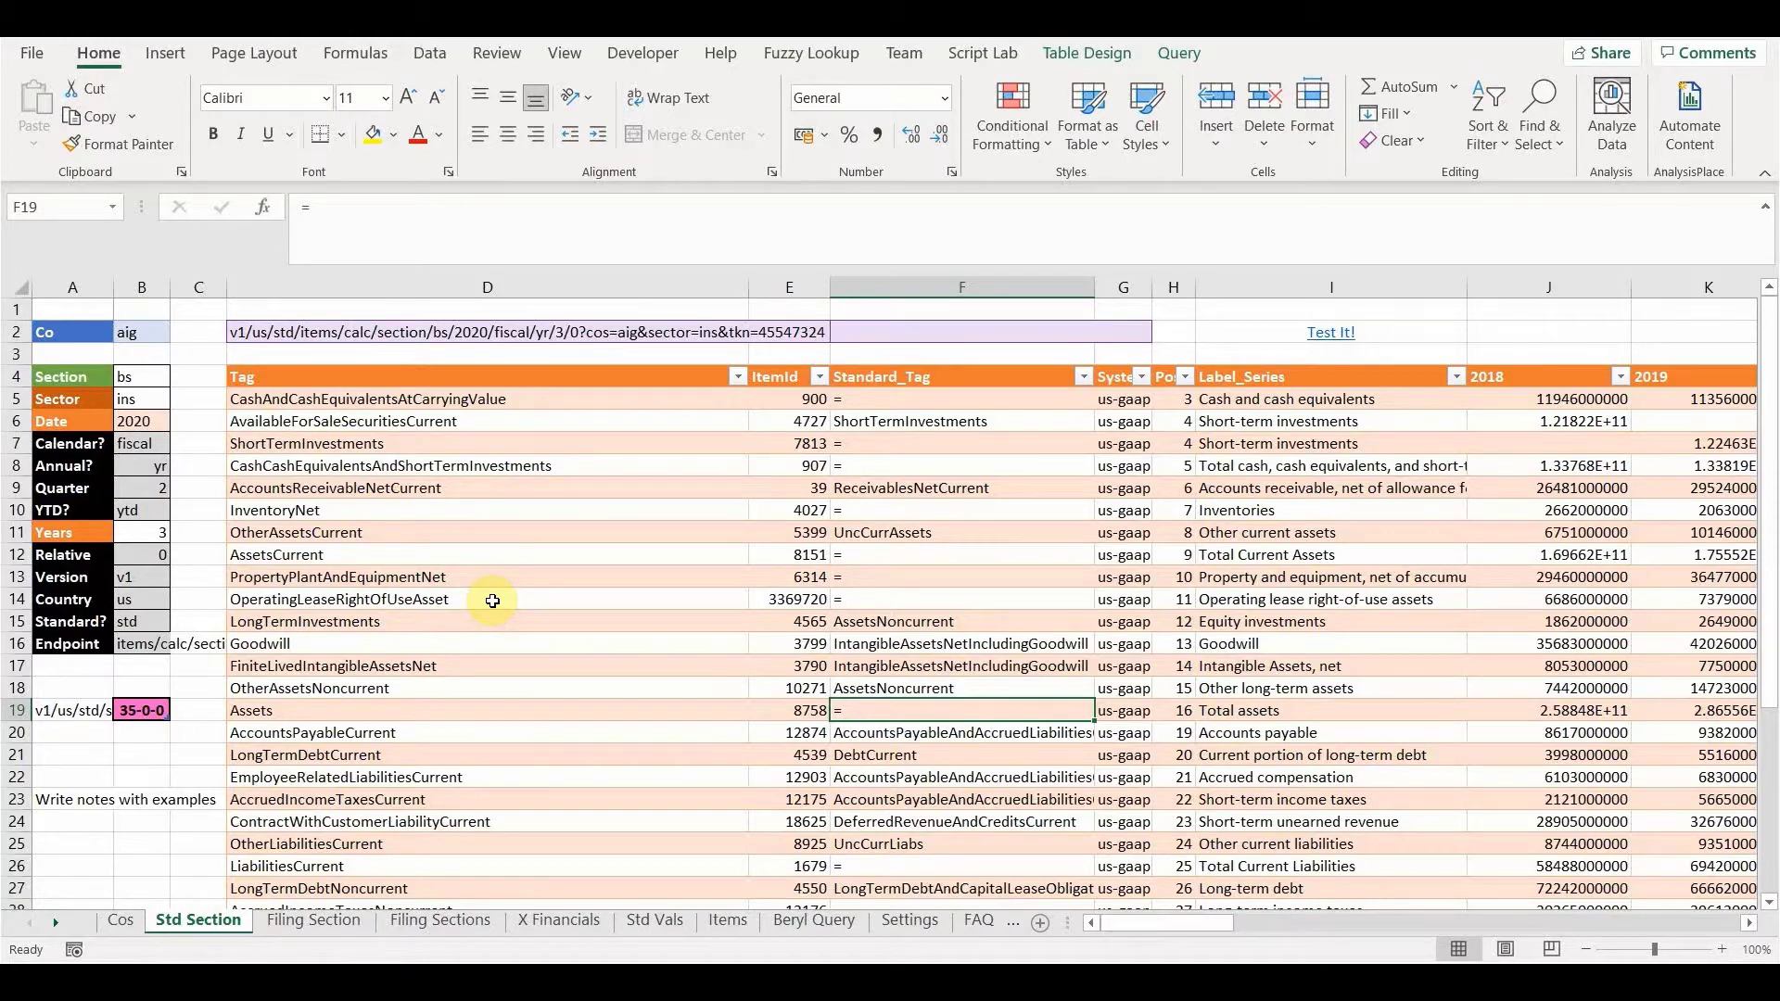
click(331, 917)
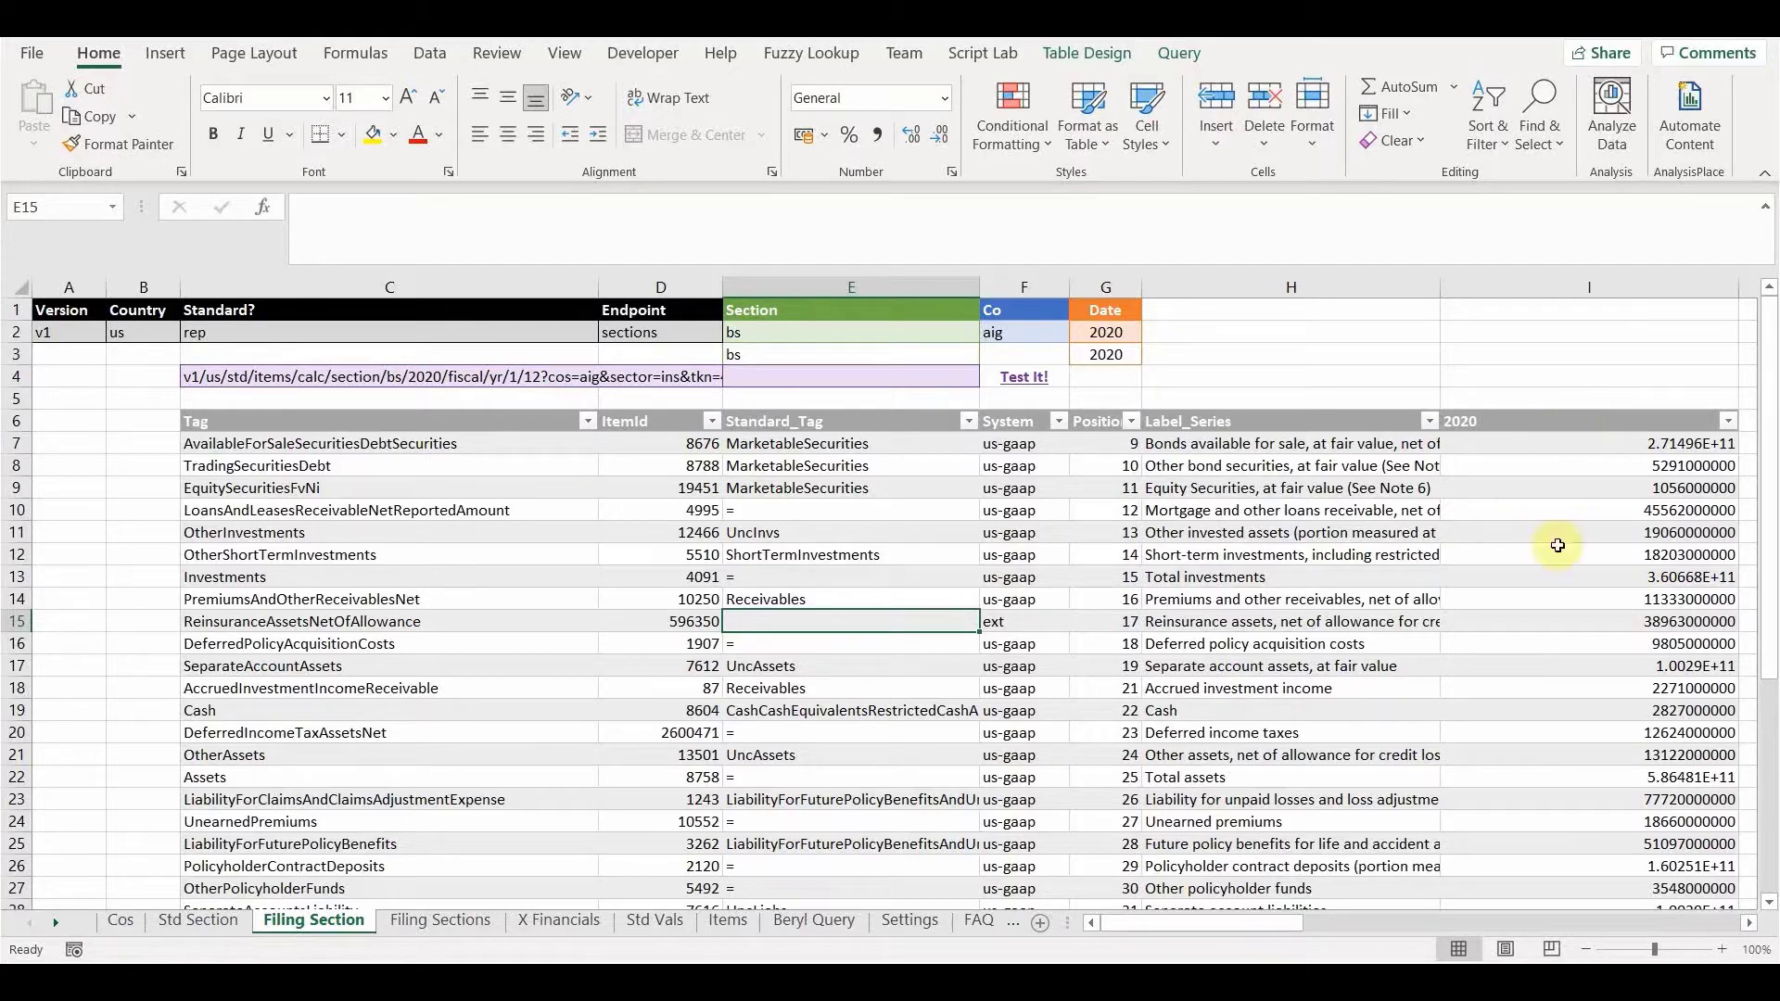
click(202, 926)
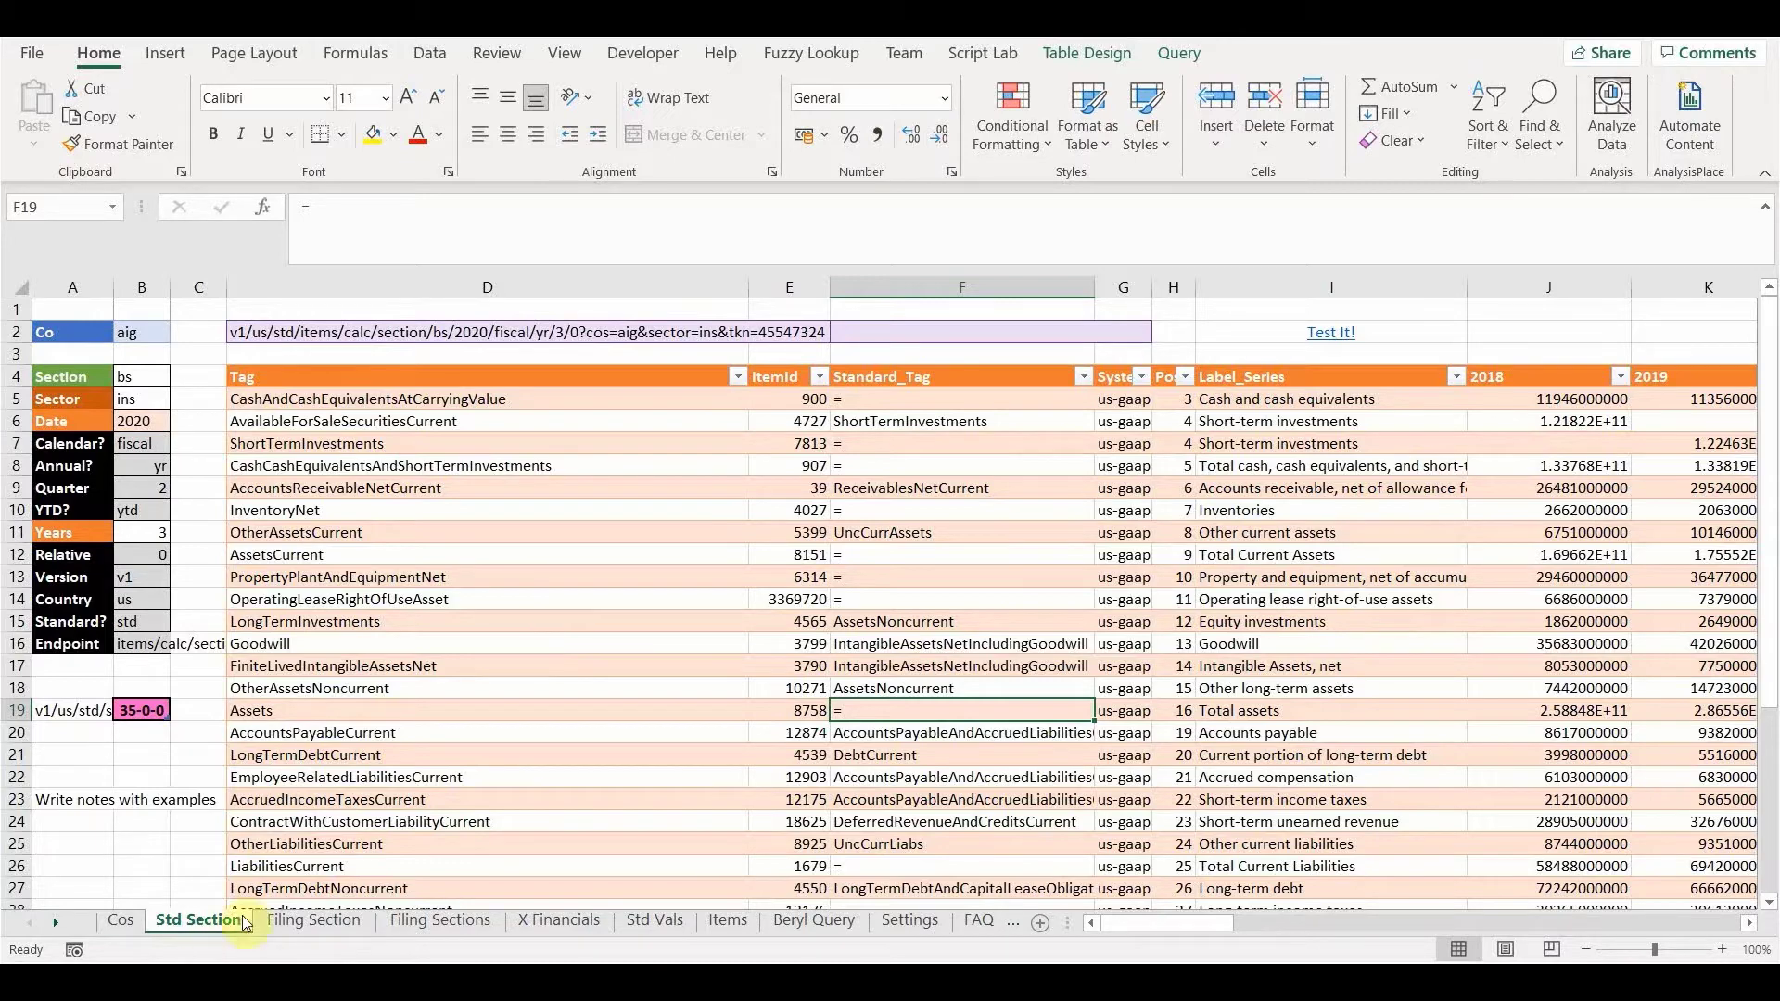
click(320, 923)
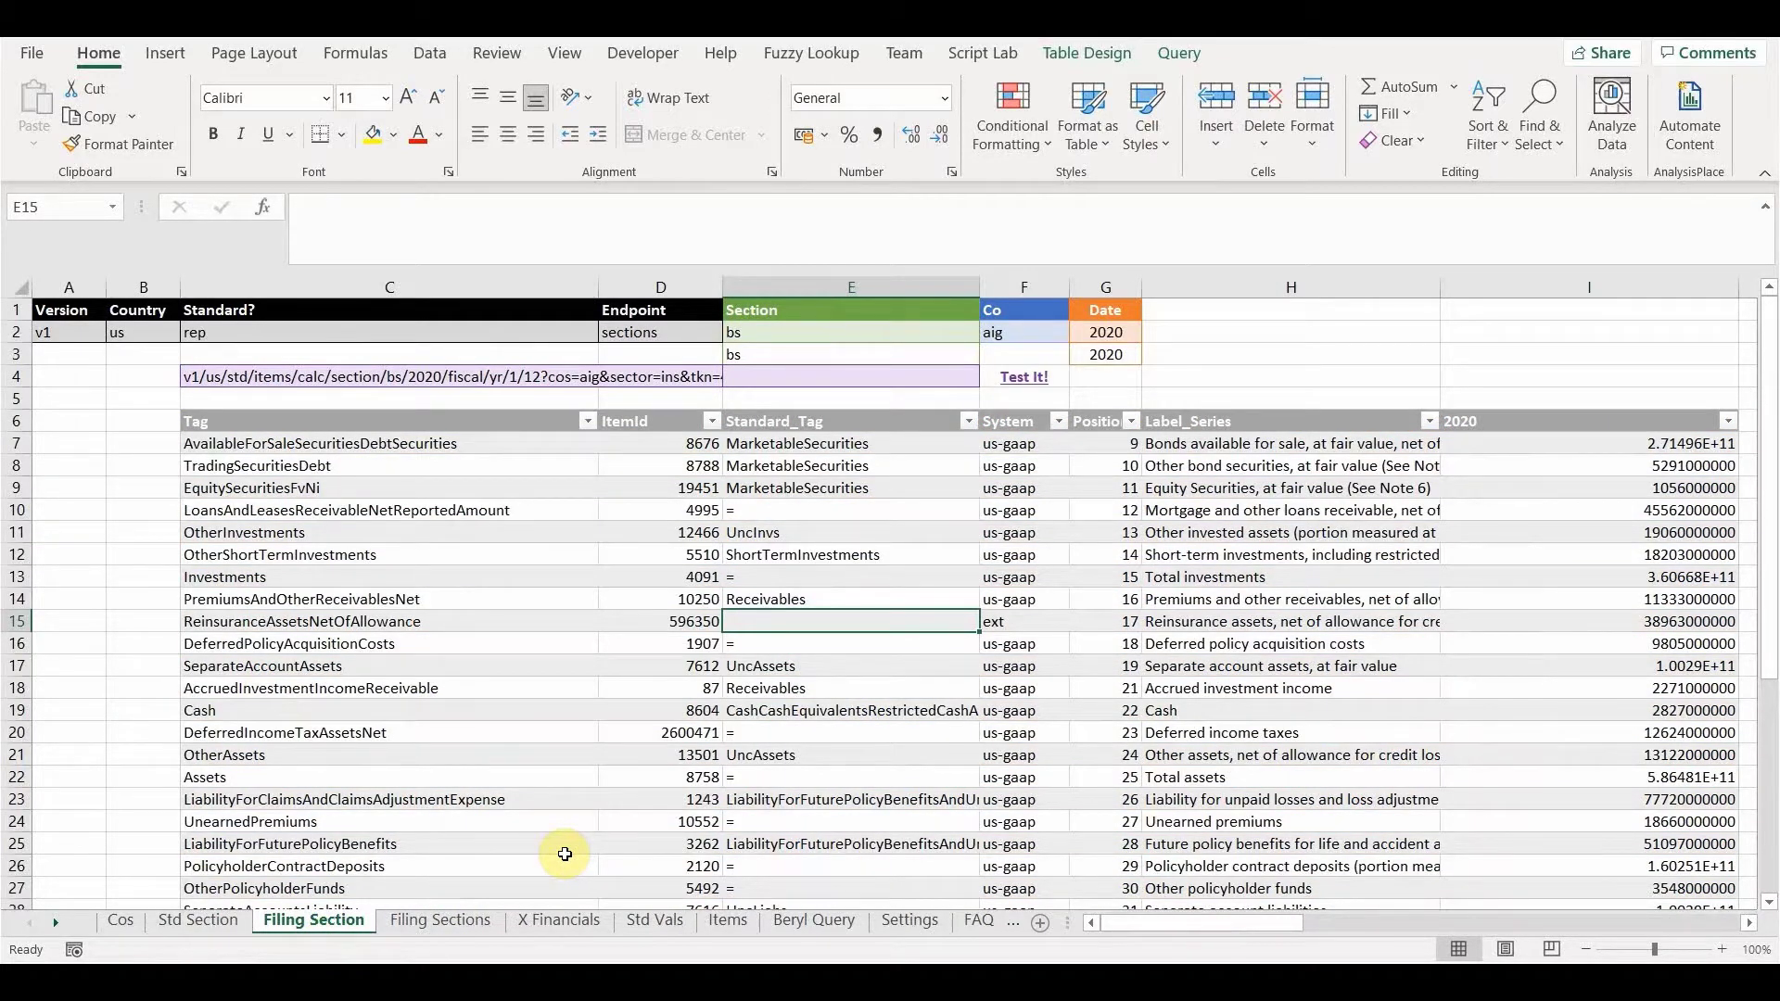
Set Years to 1 on the Std Section sheet and refresh the standardized balance sheet for aig
click(198, 922)
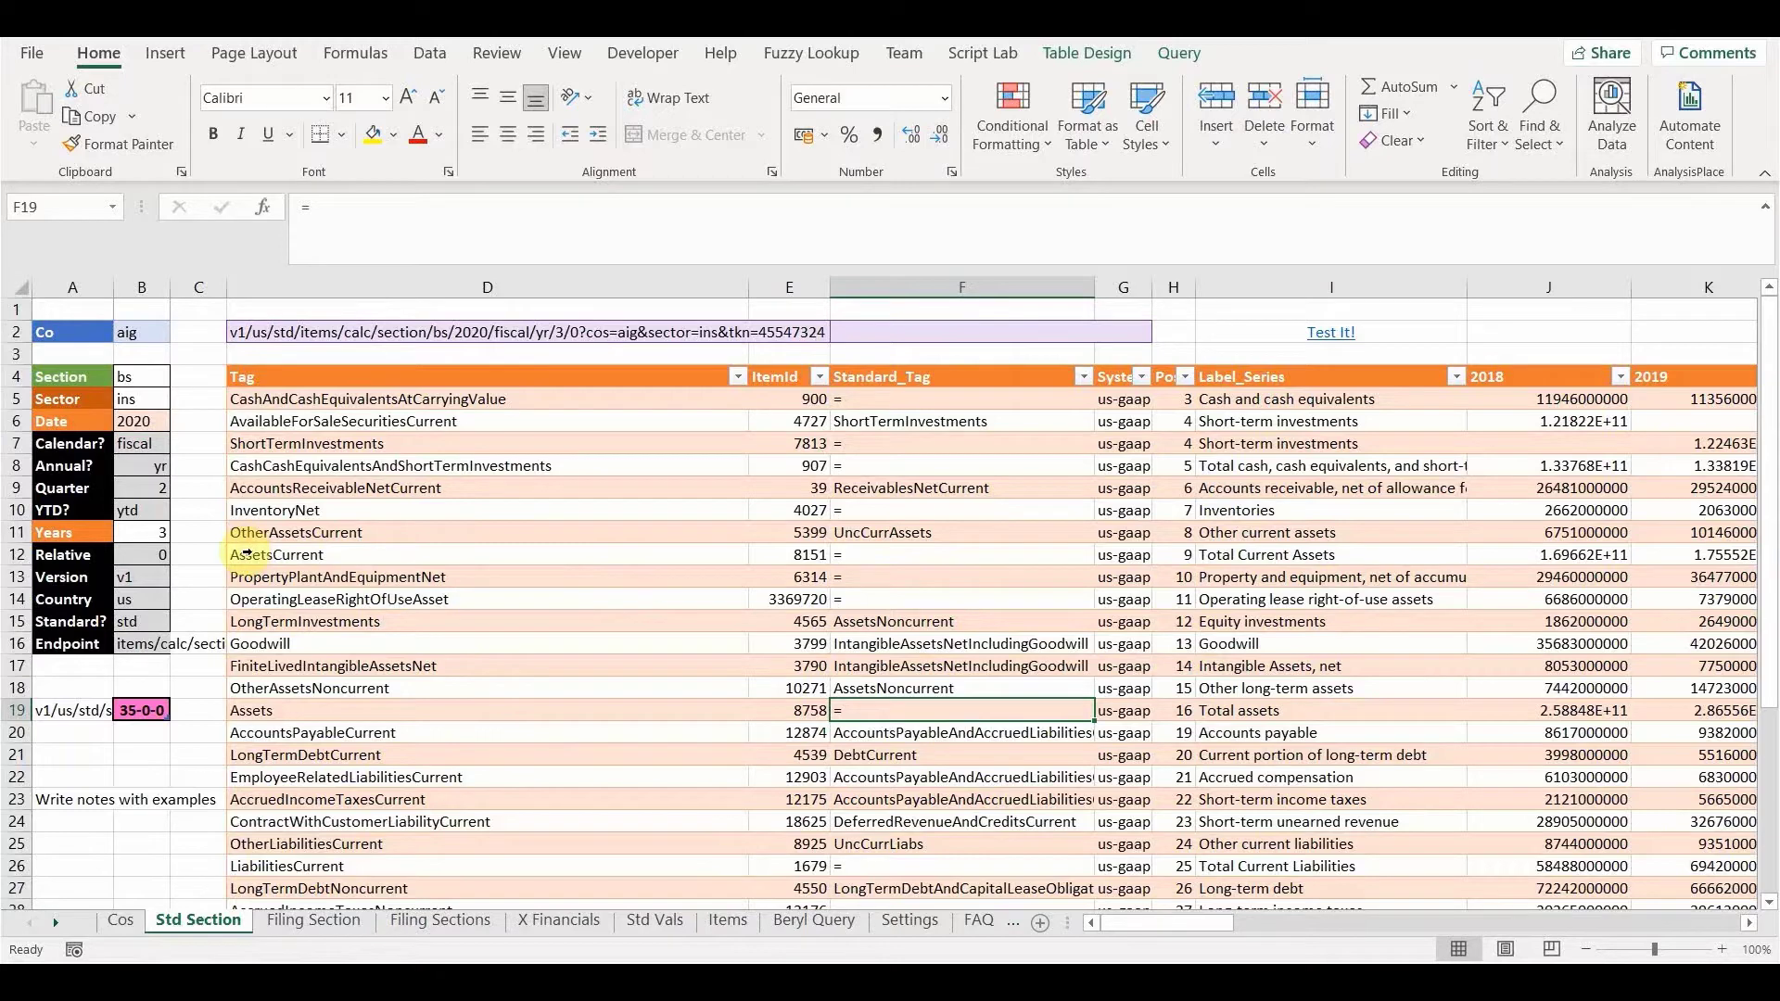
click(144, 536)
text(1)
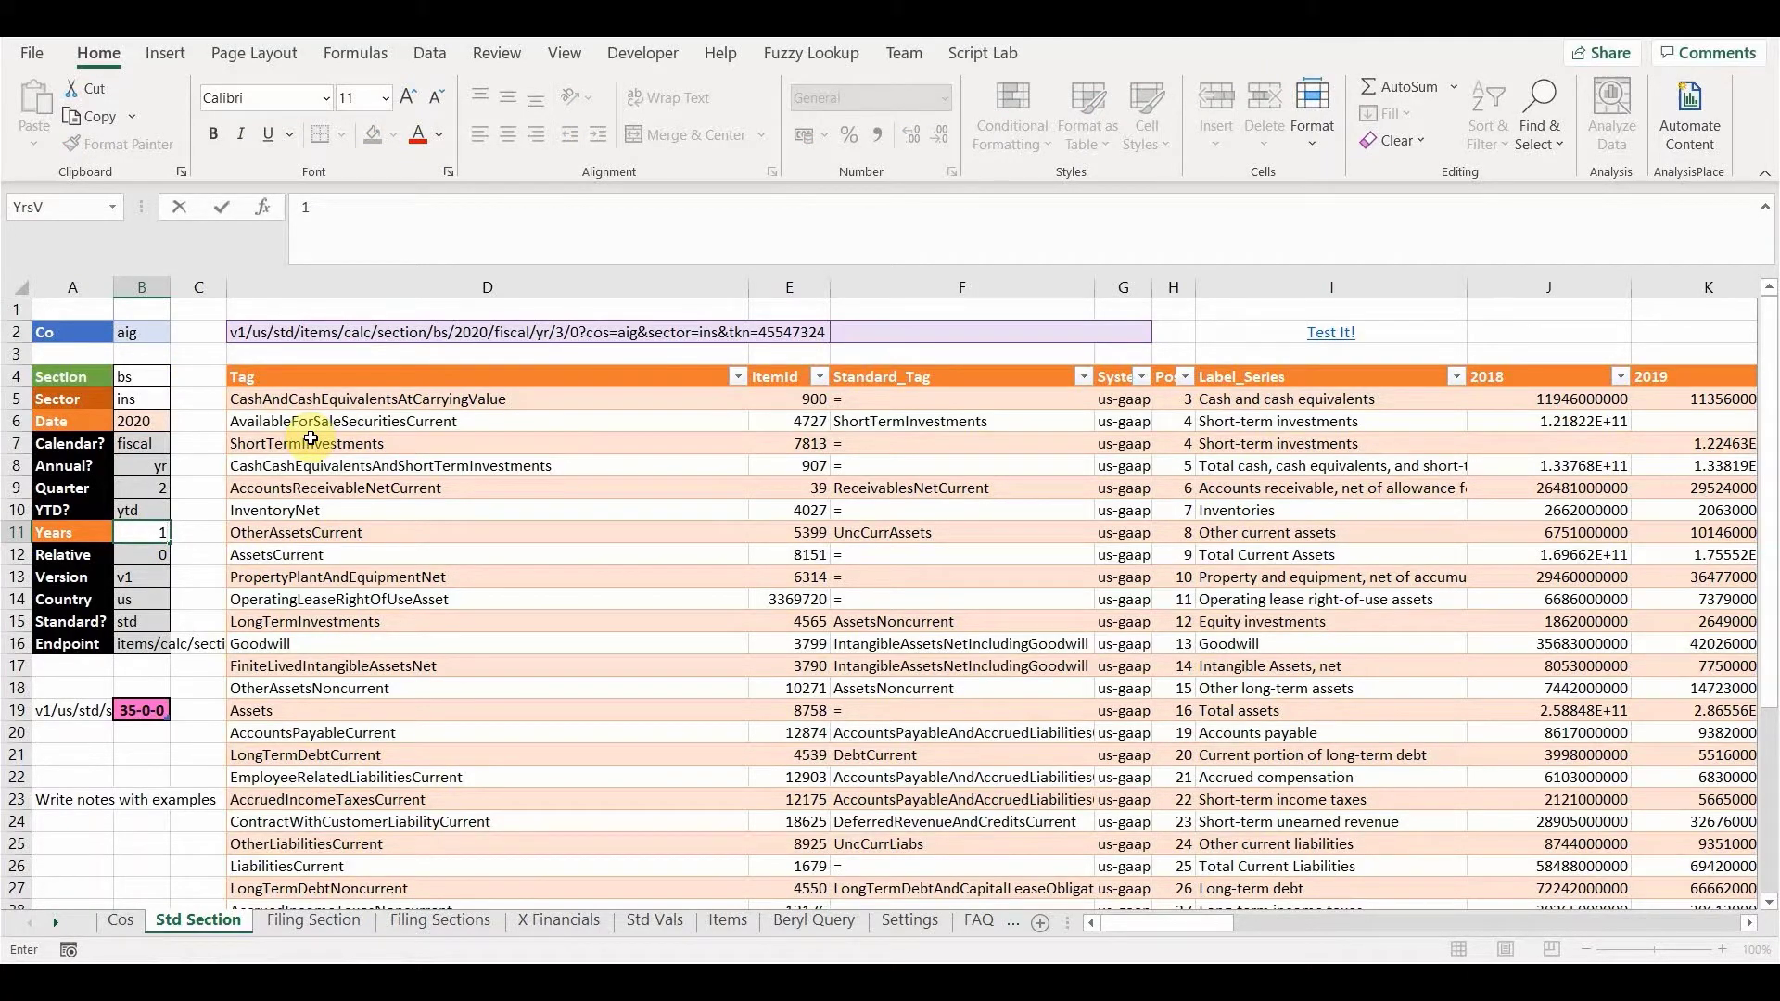
click(148, 331)
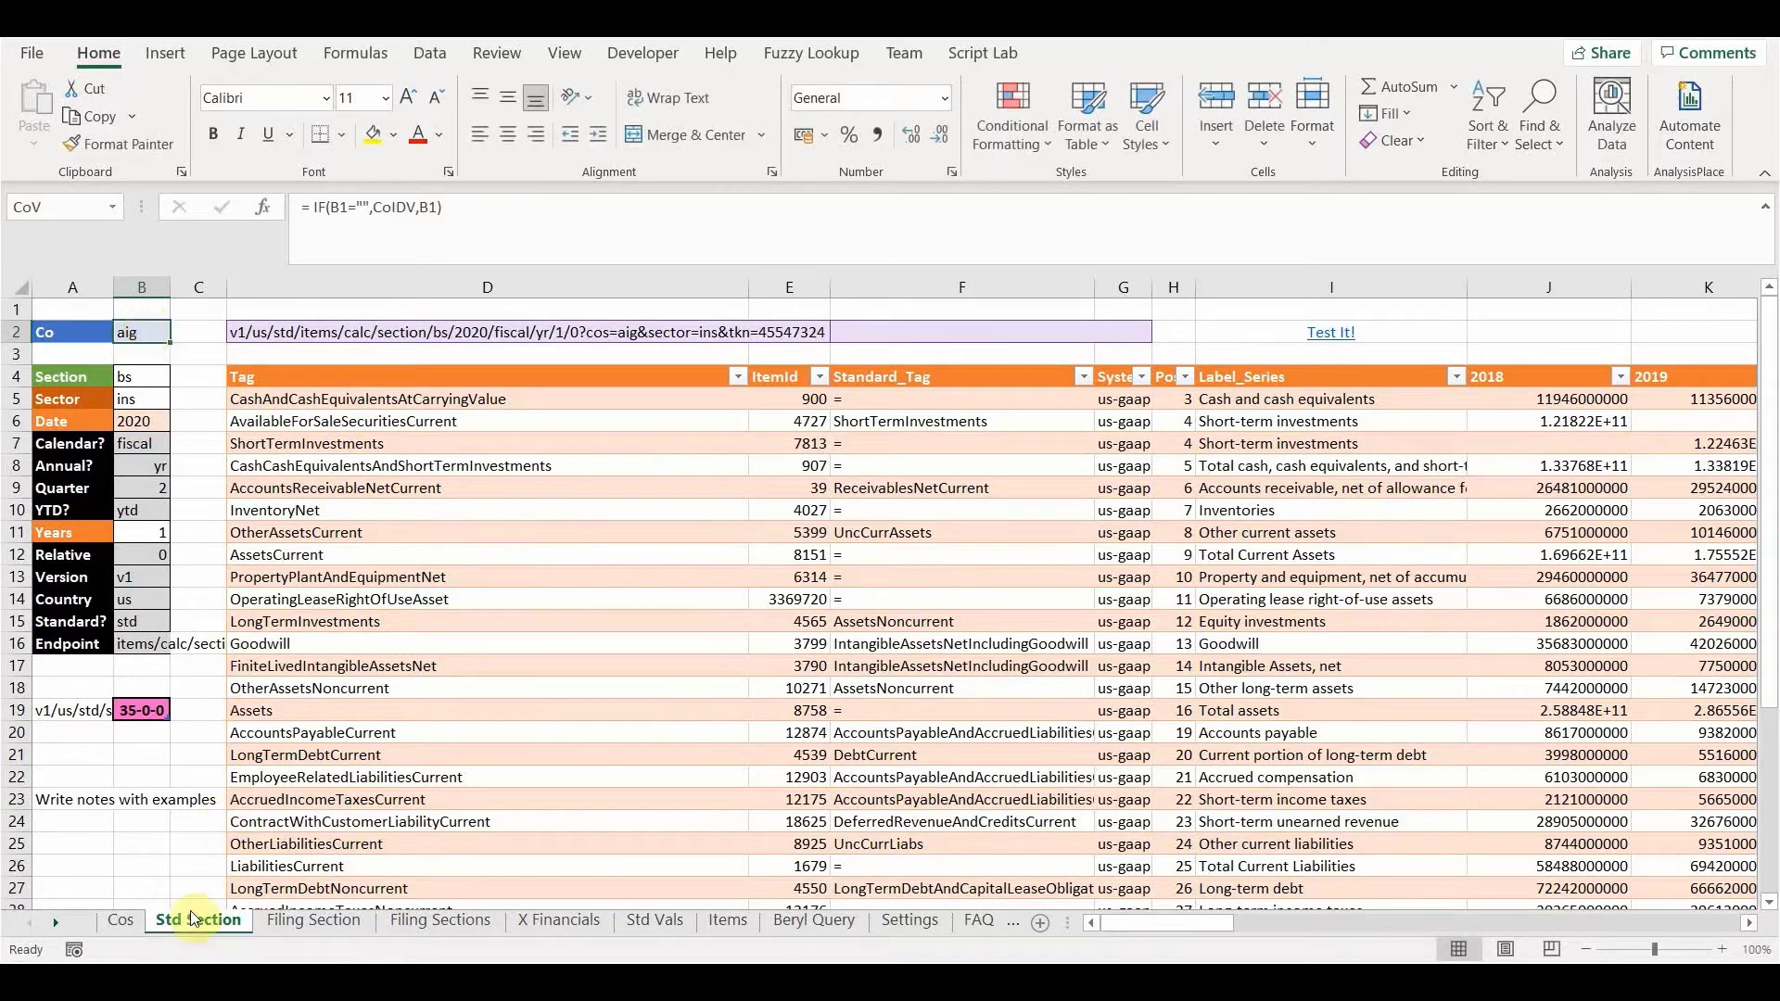
click(570, 647)
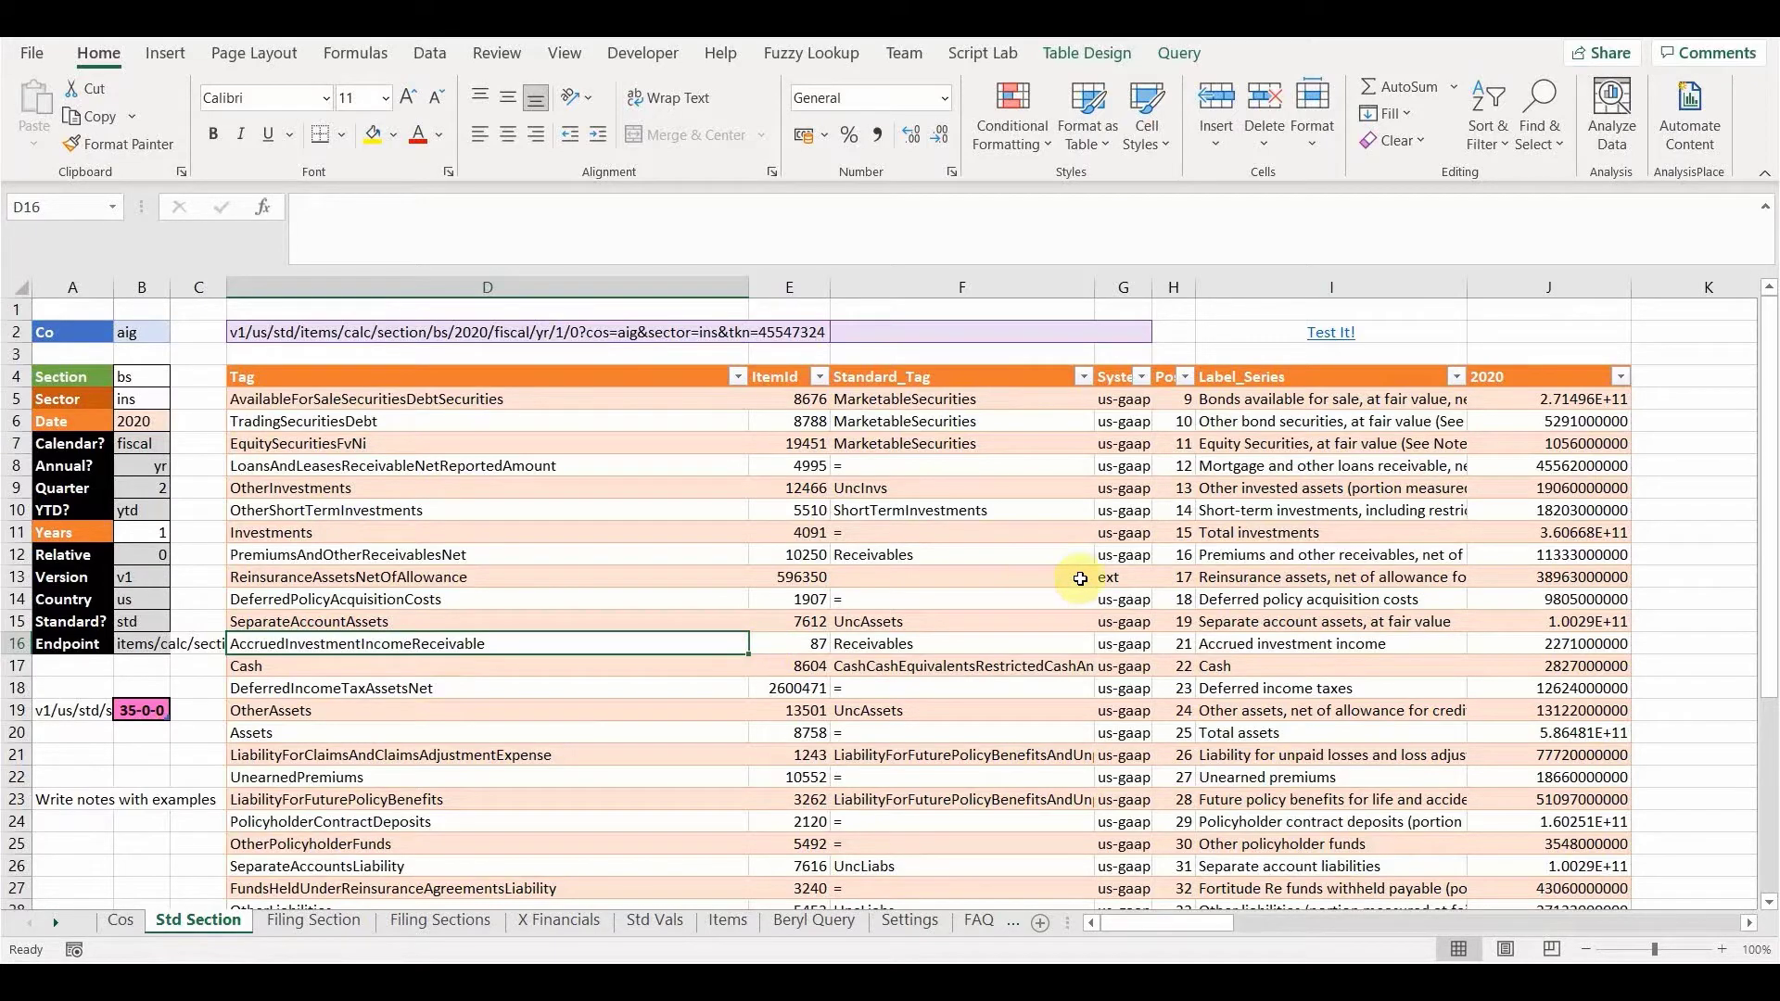
Examine the ReinsuranceAssetsNetOfAllowance row, checking its tag, its system type and its Standard_Tag cell
click(1117, 579)
click(398, 582)
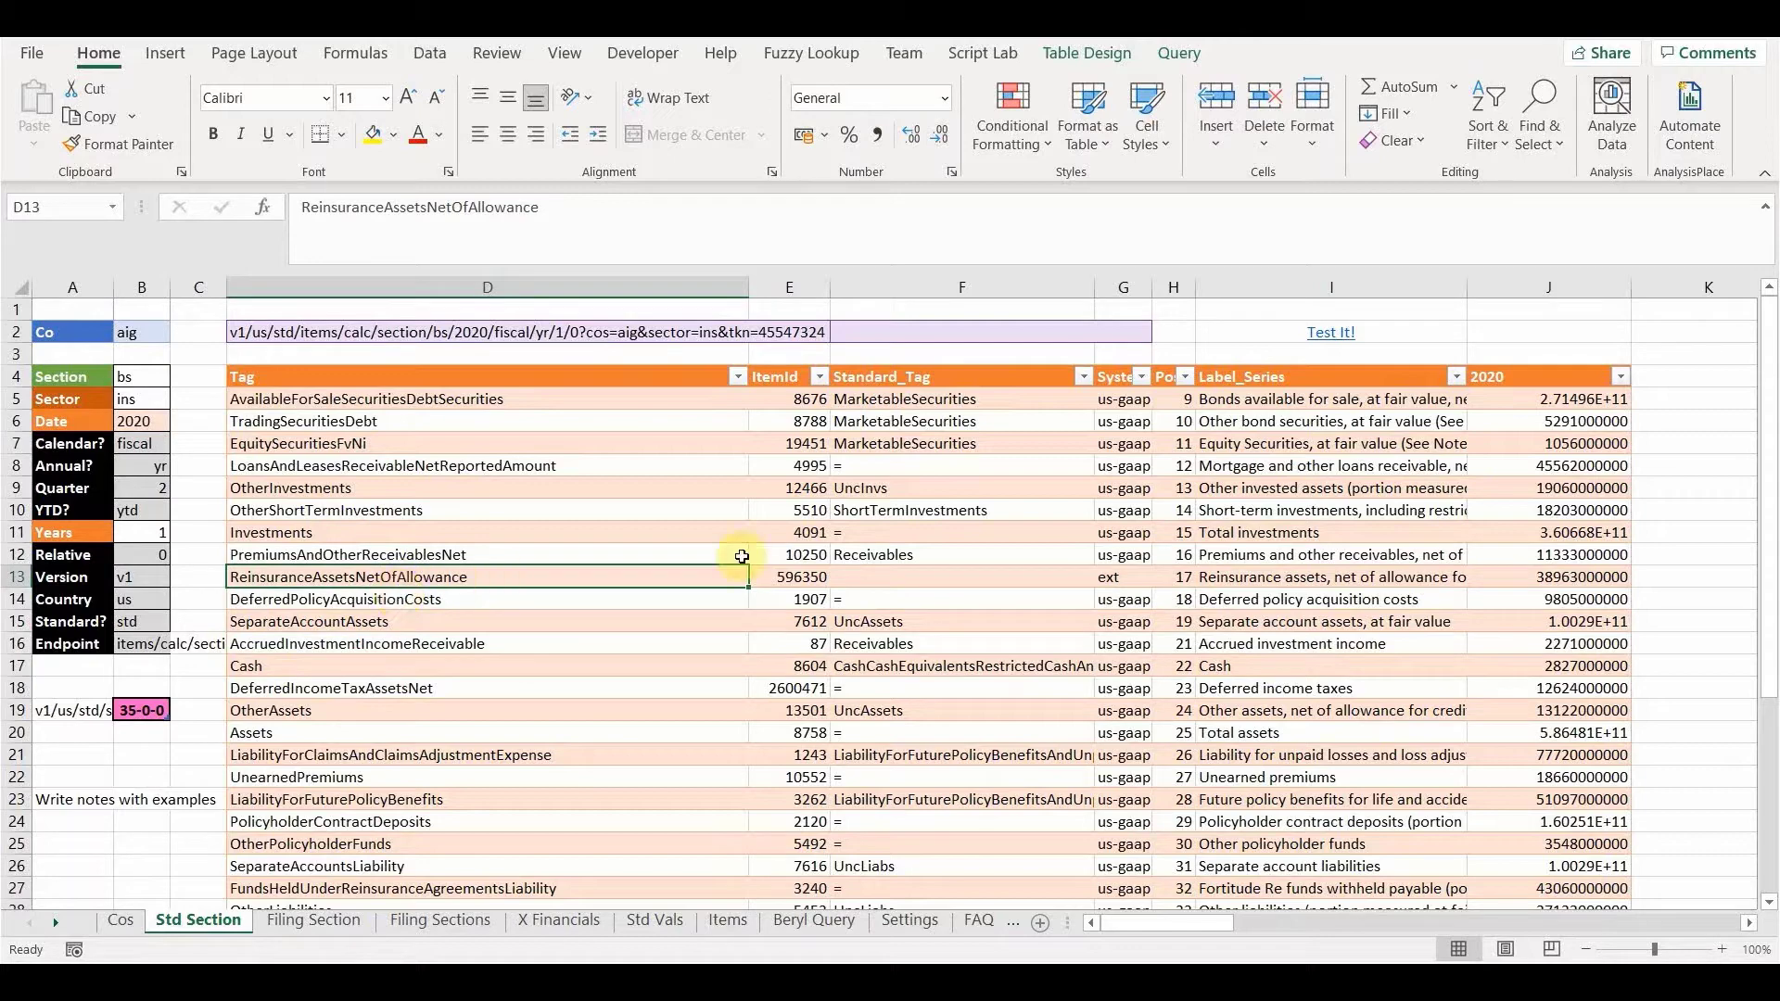
click(946, 580)
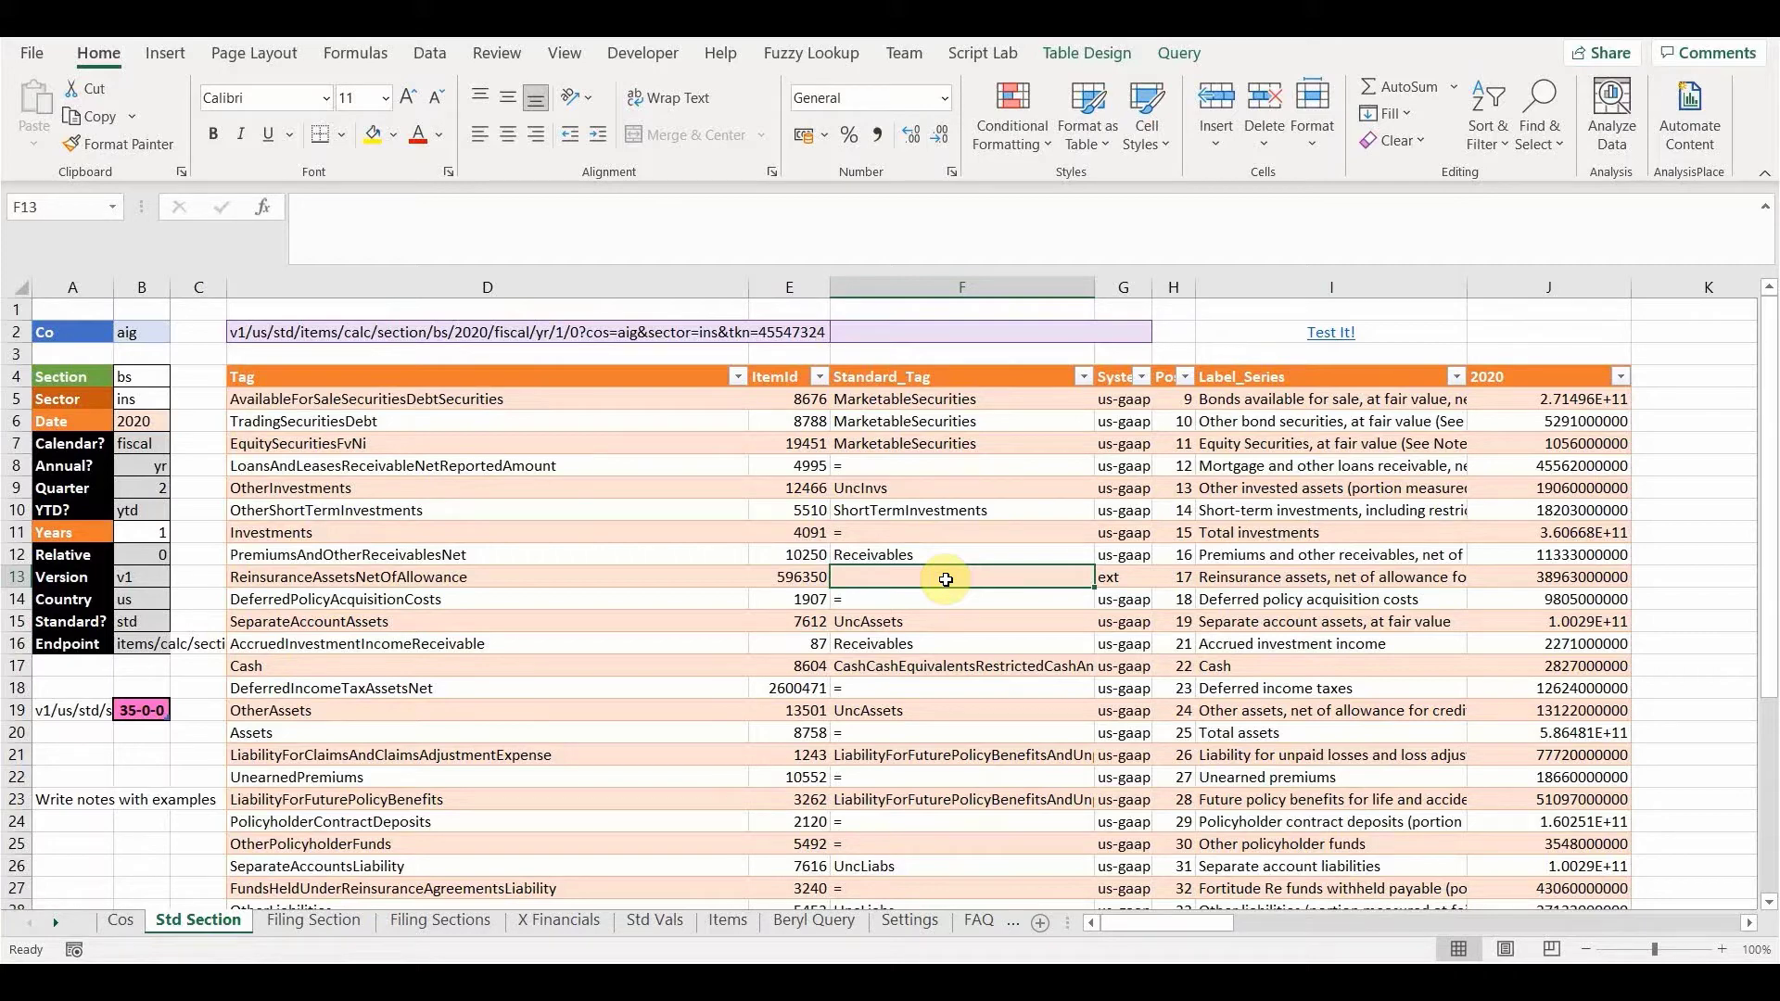
click(538, 582)
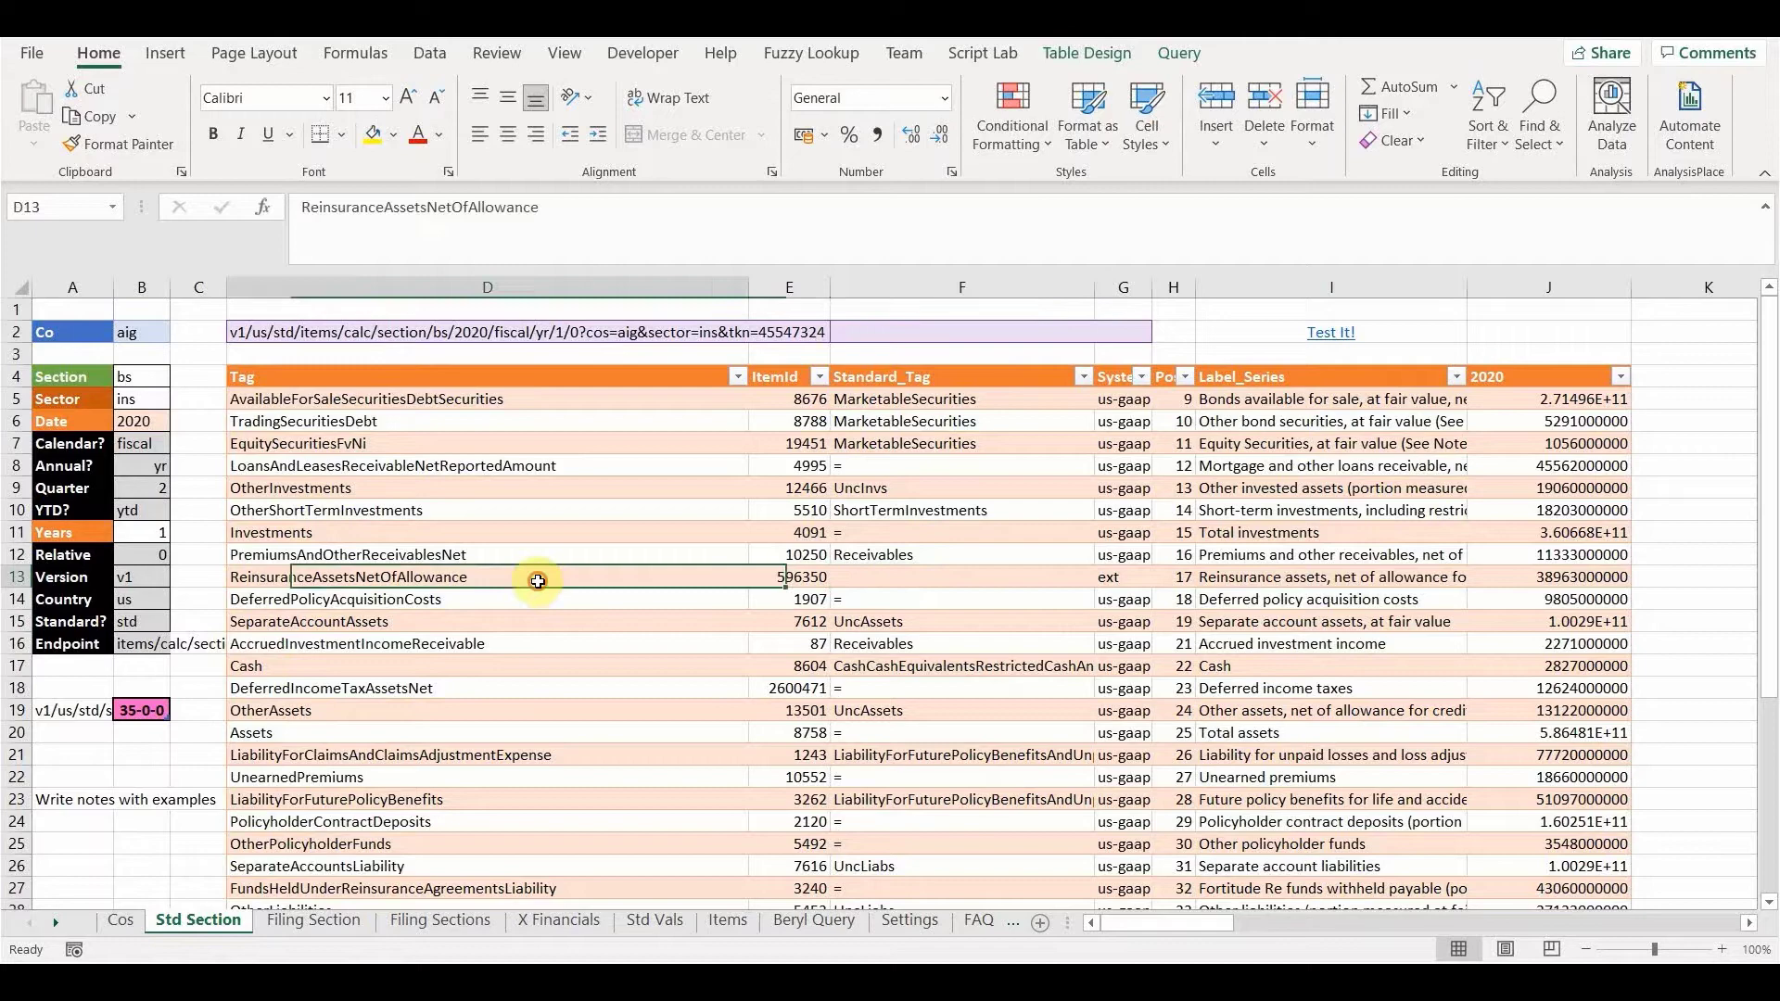
click(556, 640)
click(613, 577)
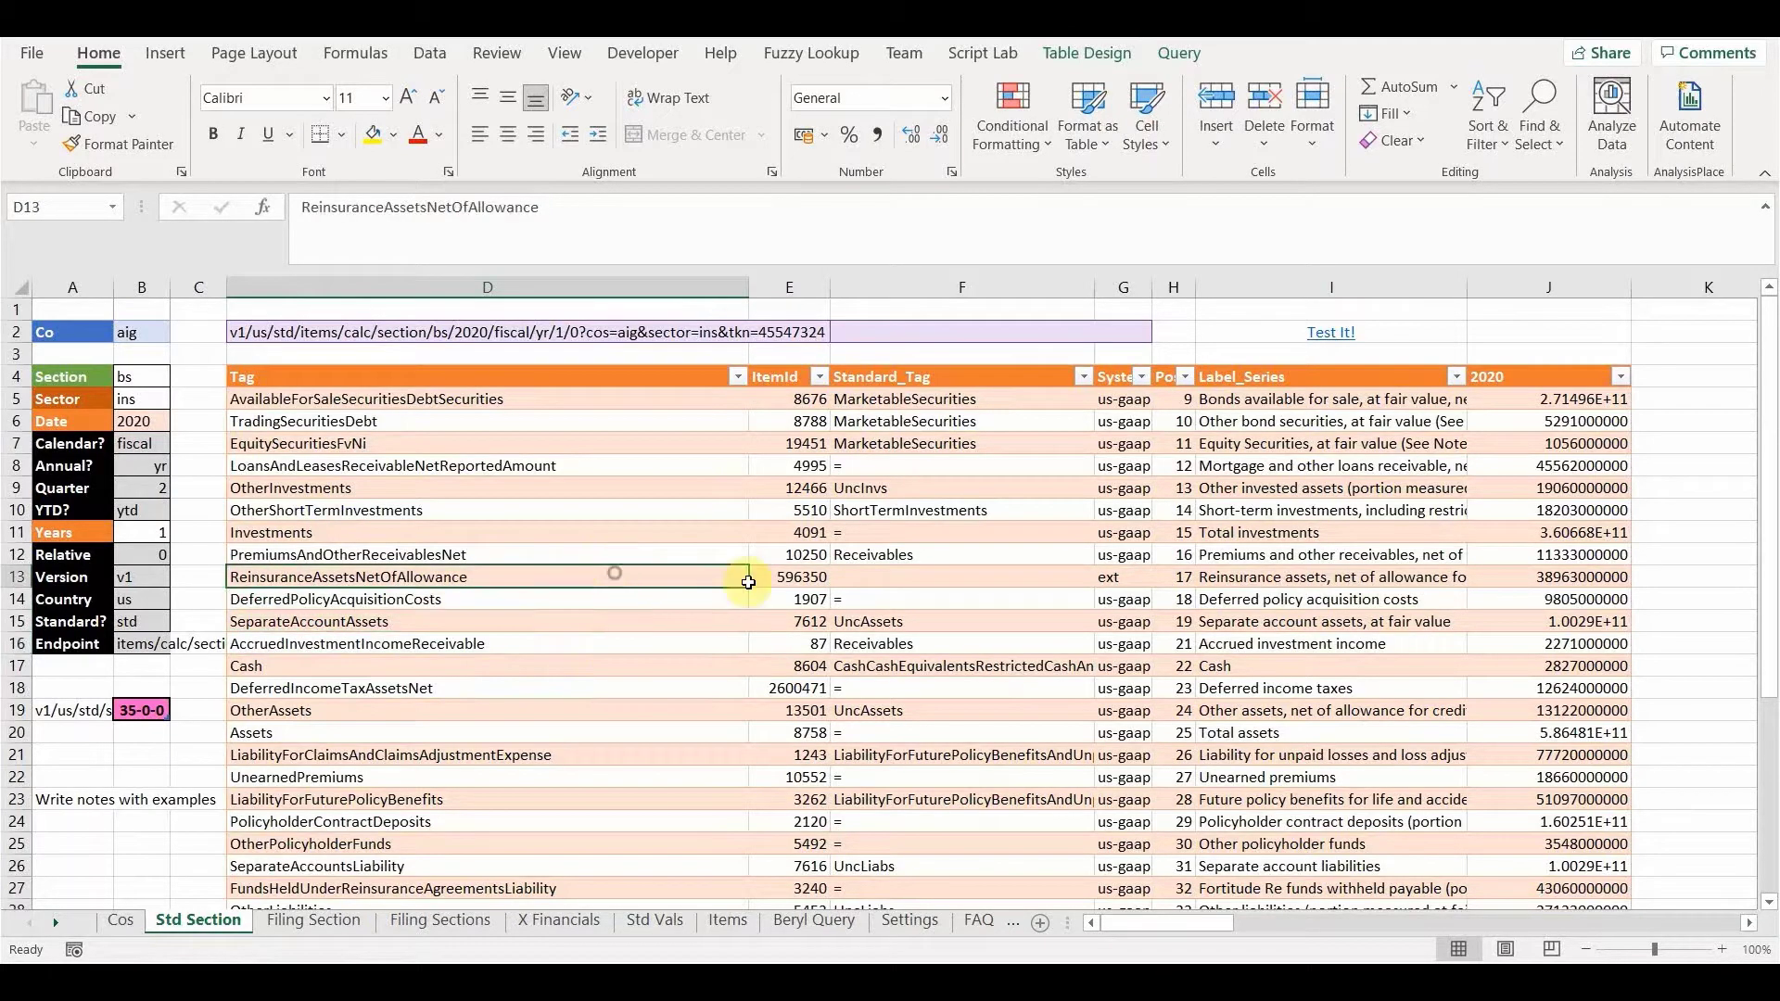
click(942, 581)
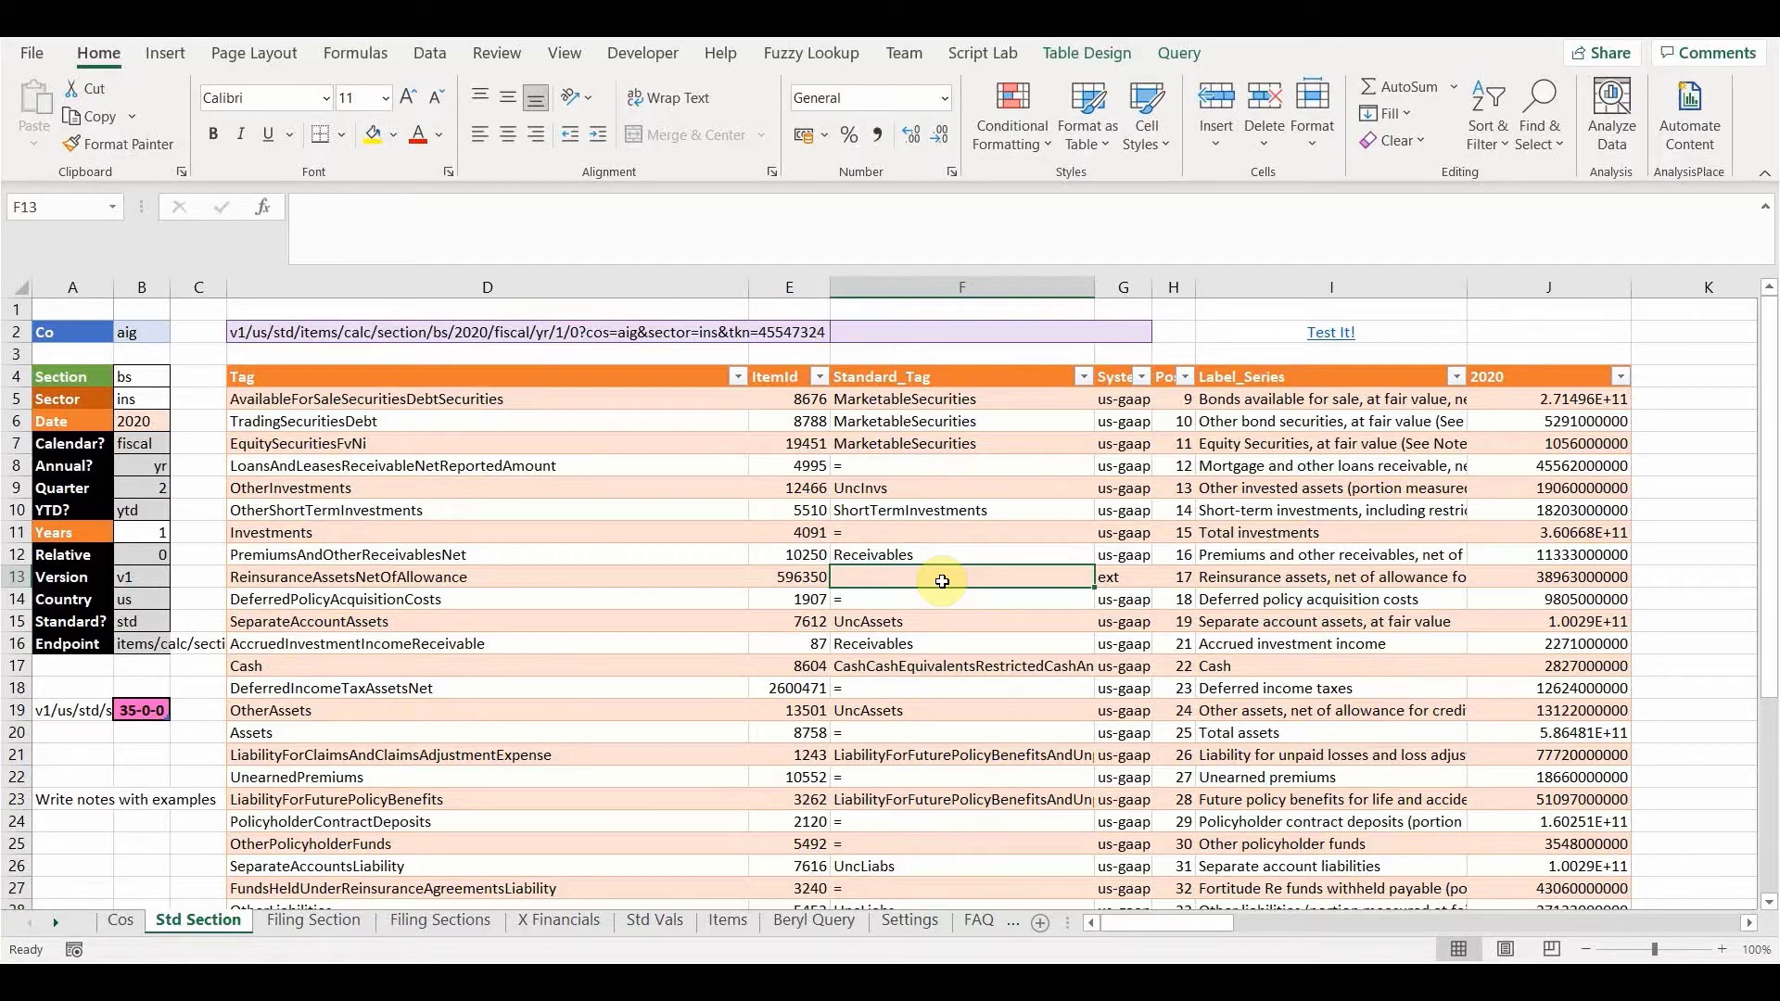
click(1124, 576)
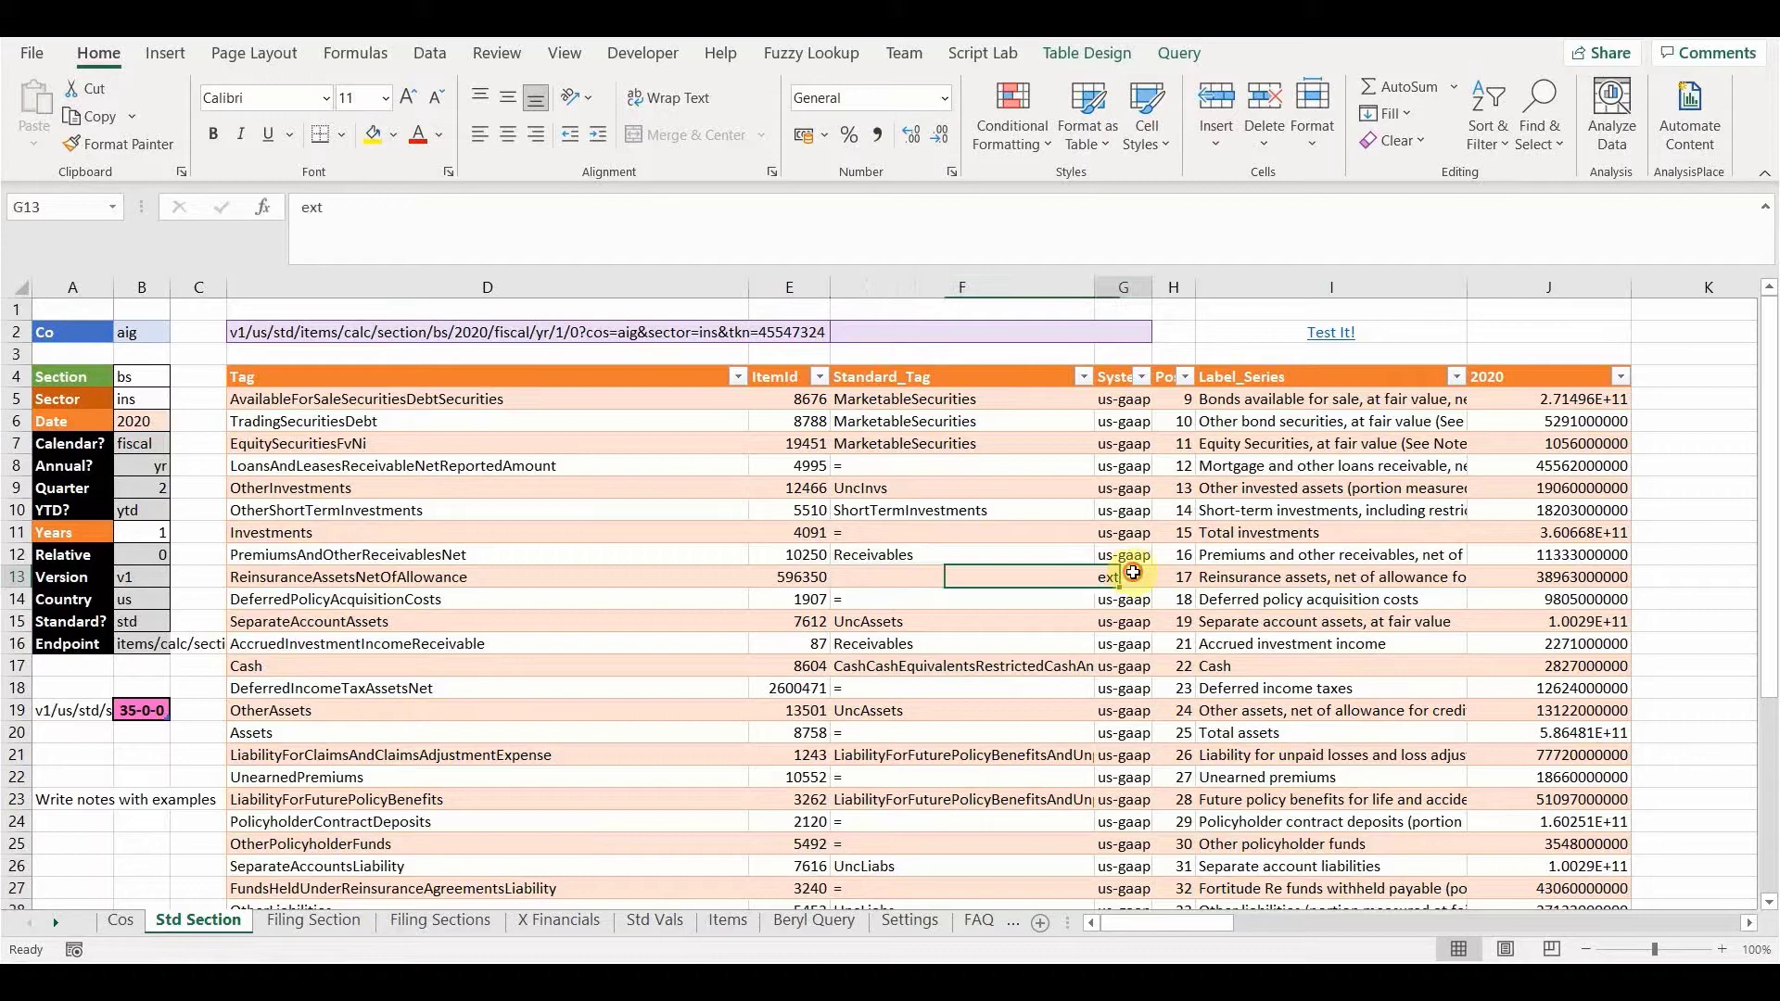
click(974, 624)
click(975, 576)
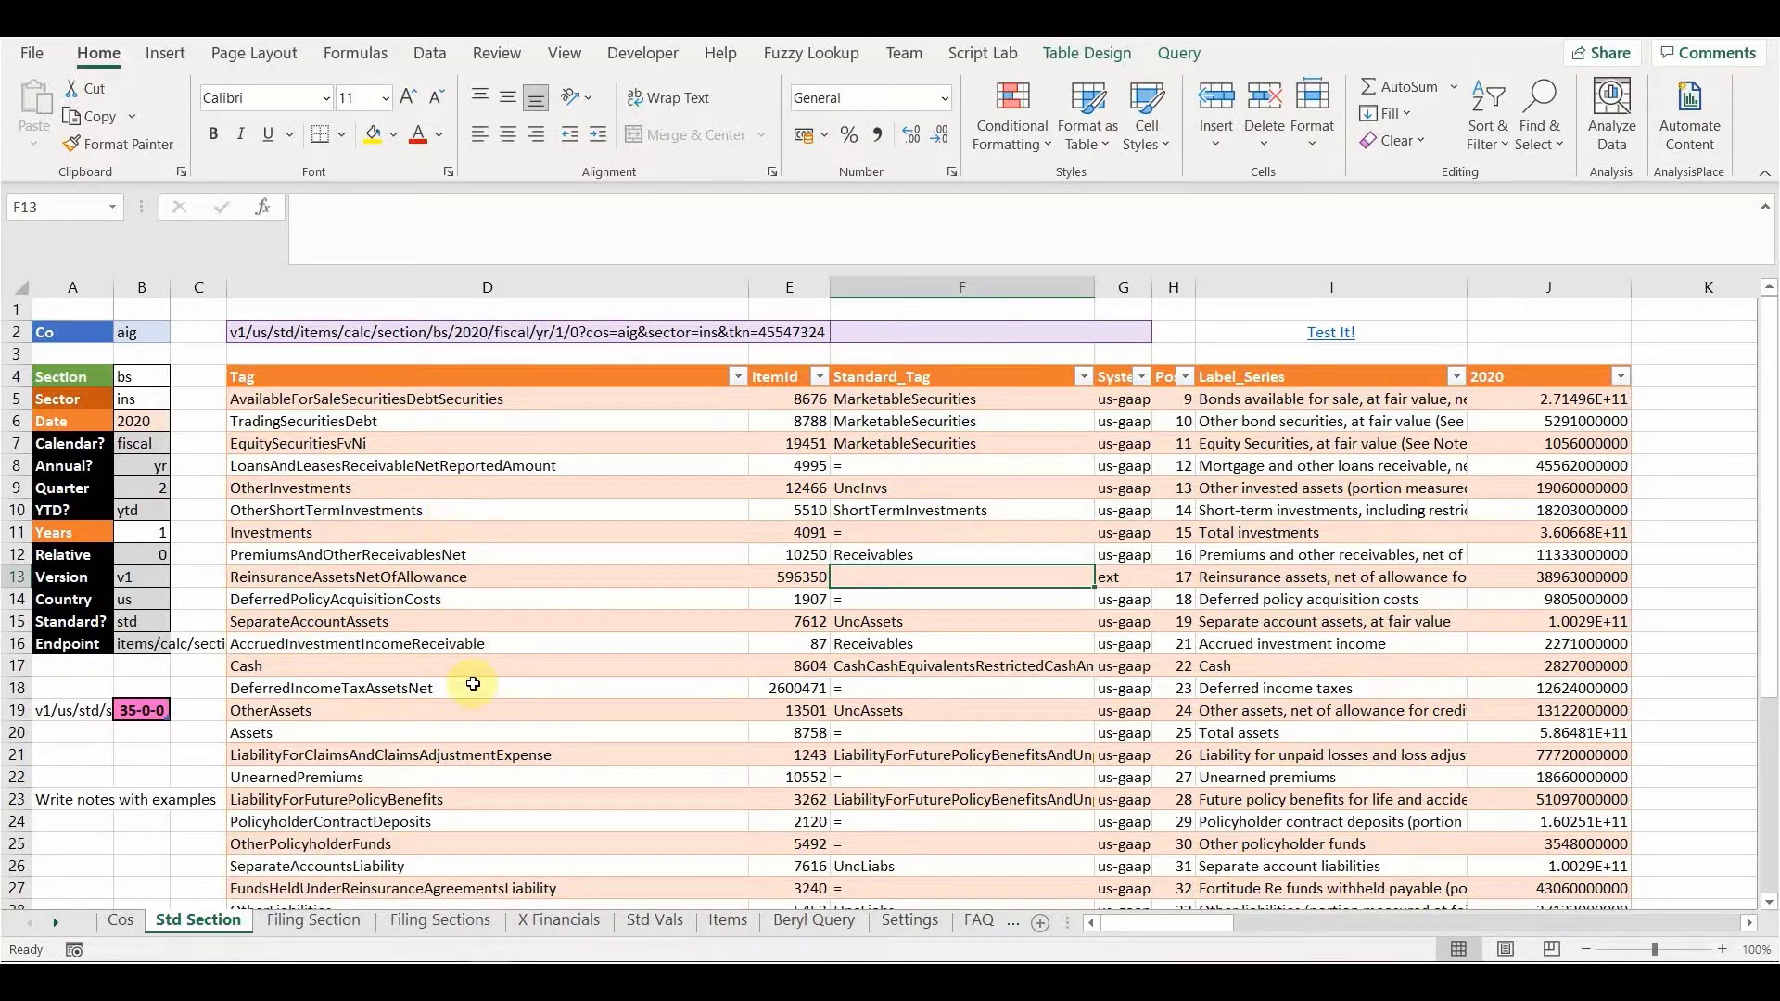
Copy the ReinsuranceRecoverables tag from the X Financials sheet into the Standard_Tag cell of the ReinsuranceAssetsNetOfAllowance row on Std Section
click(573, 920)
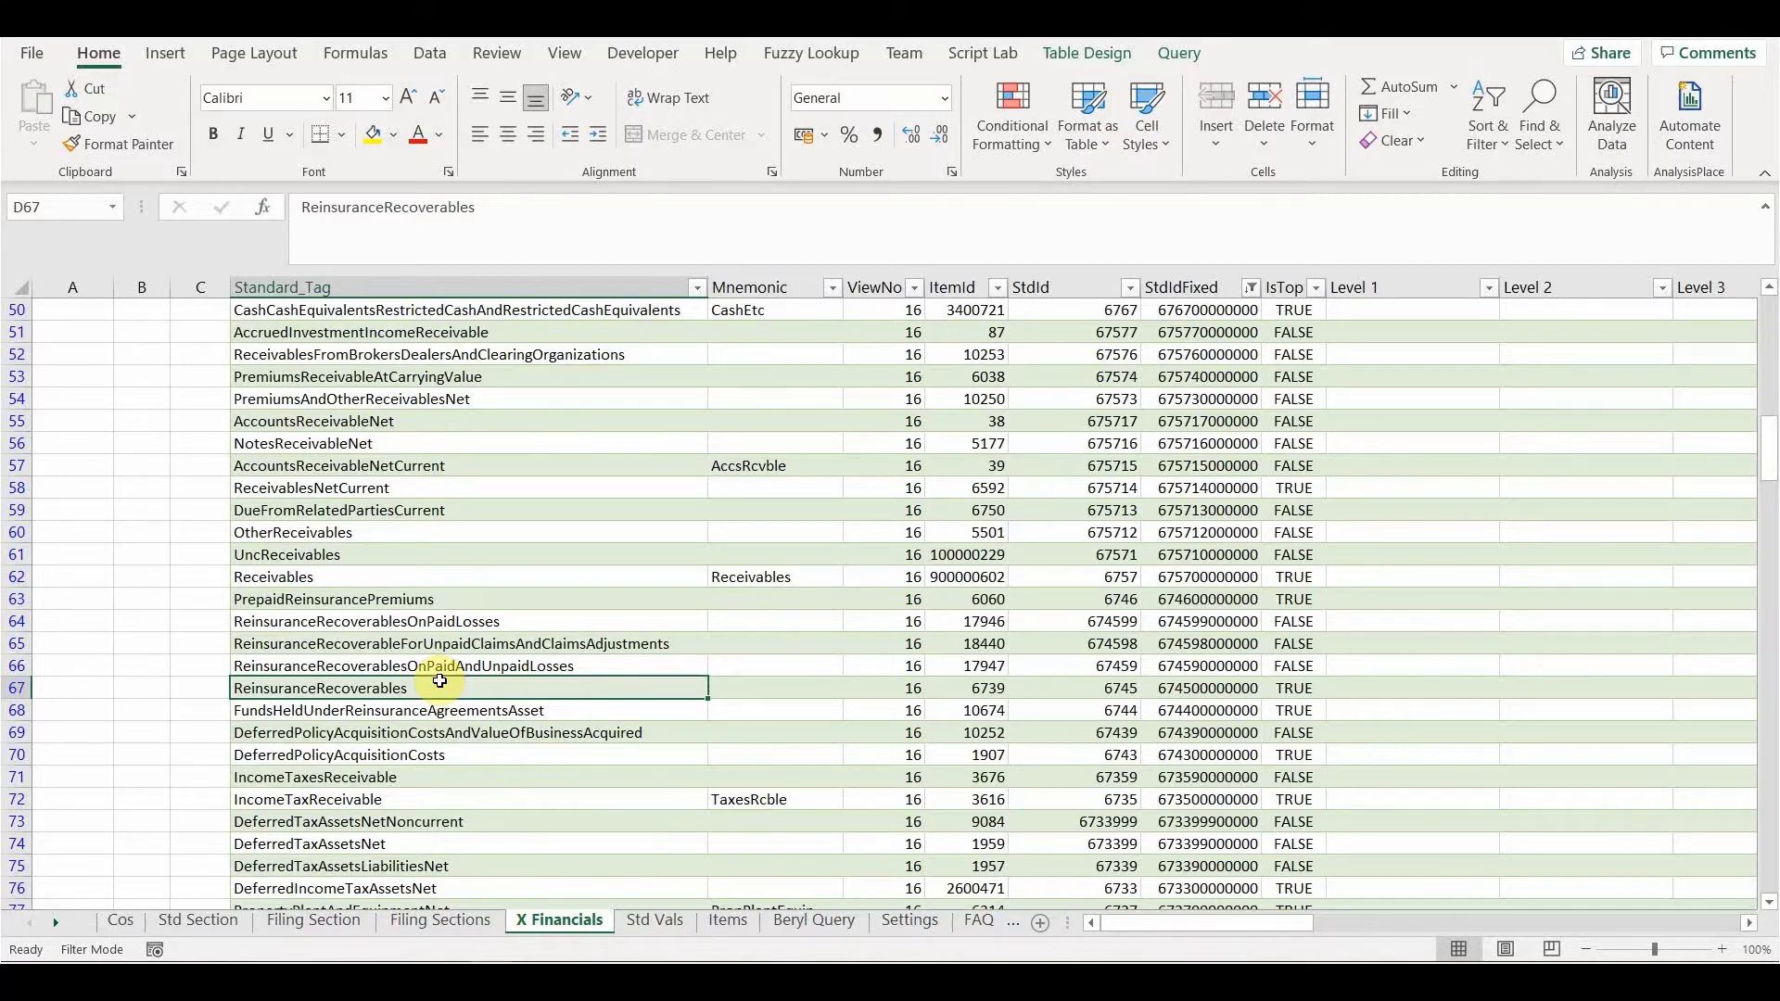
click(158, 927)
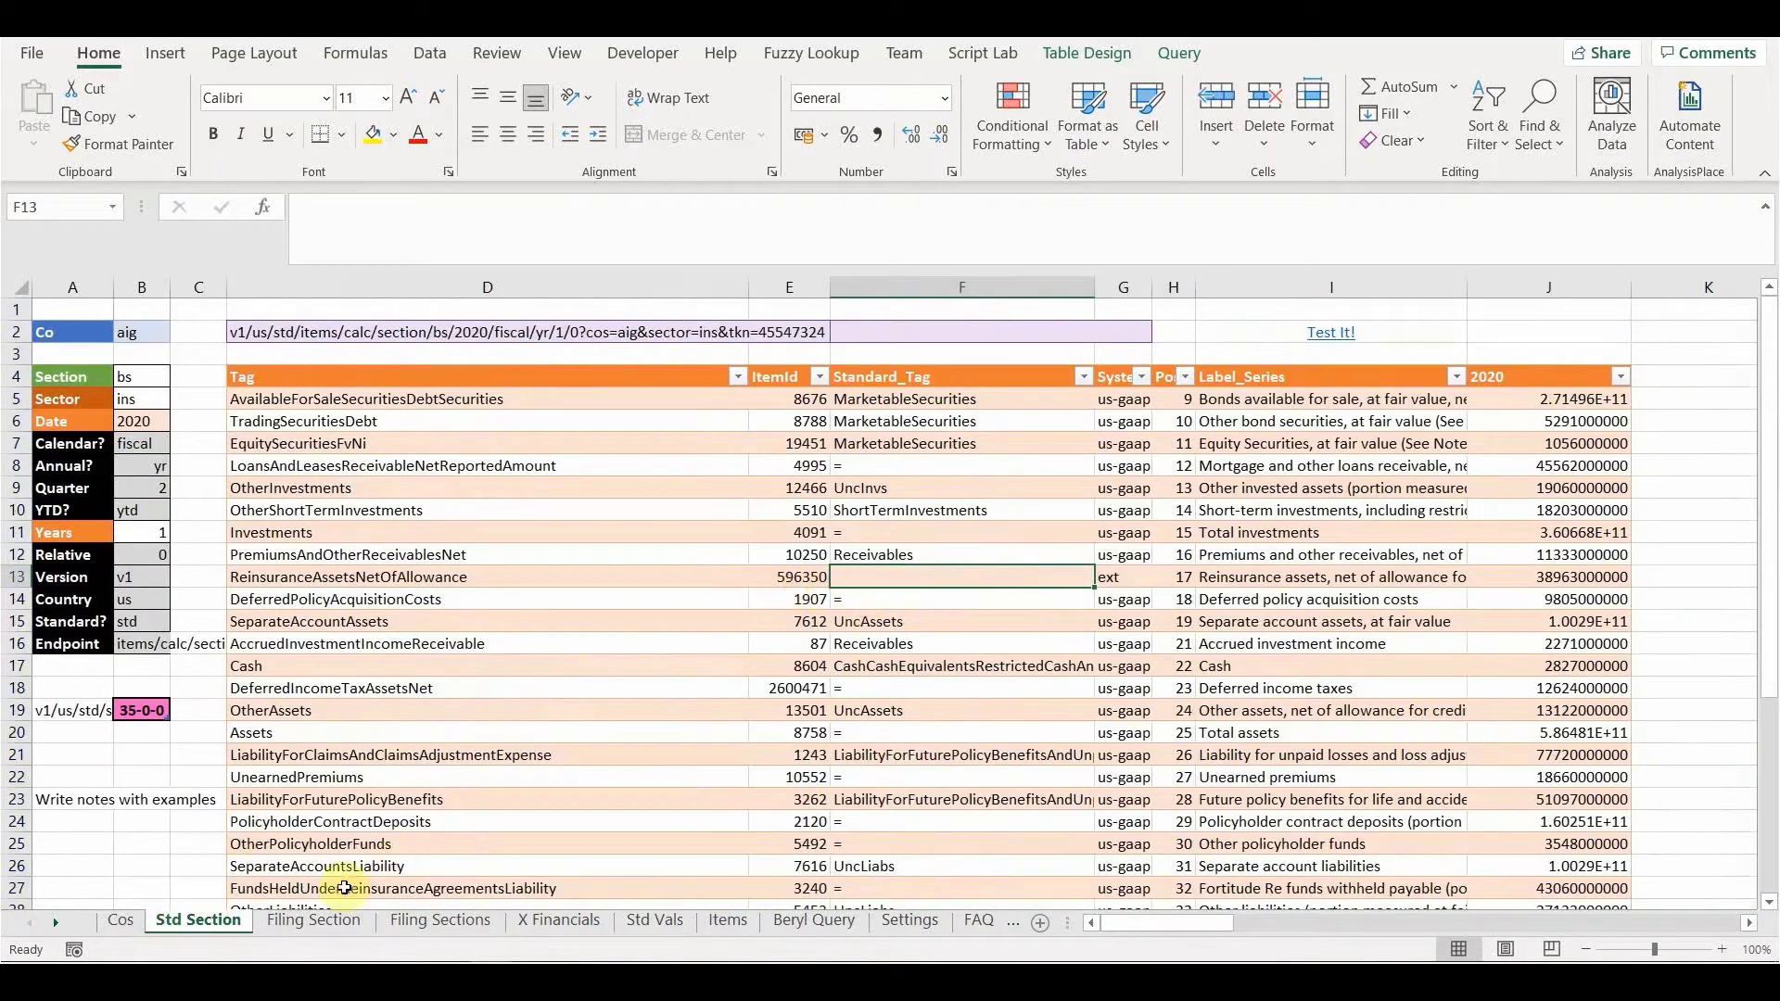
click(555, 930)
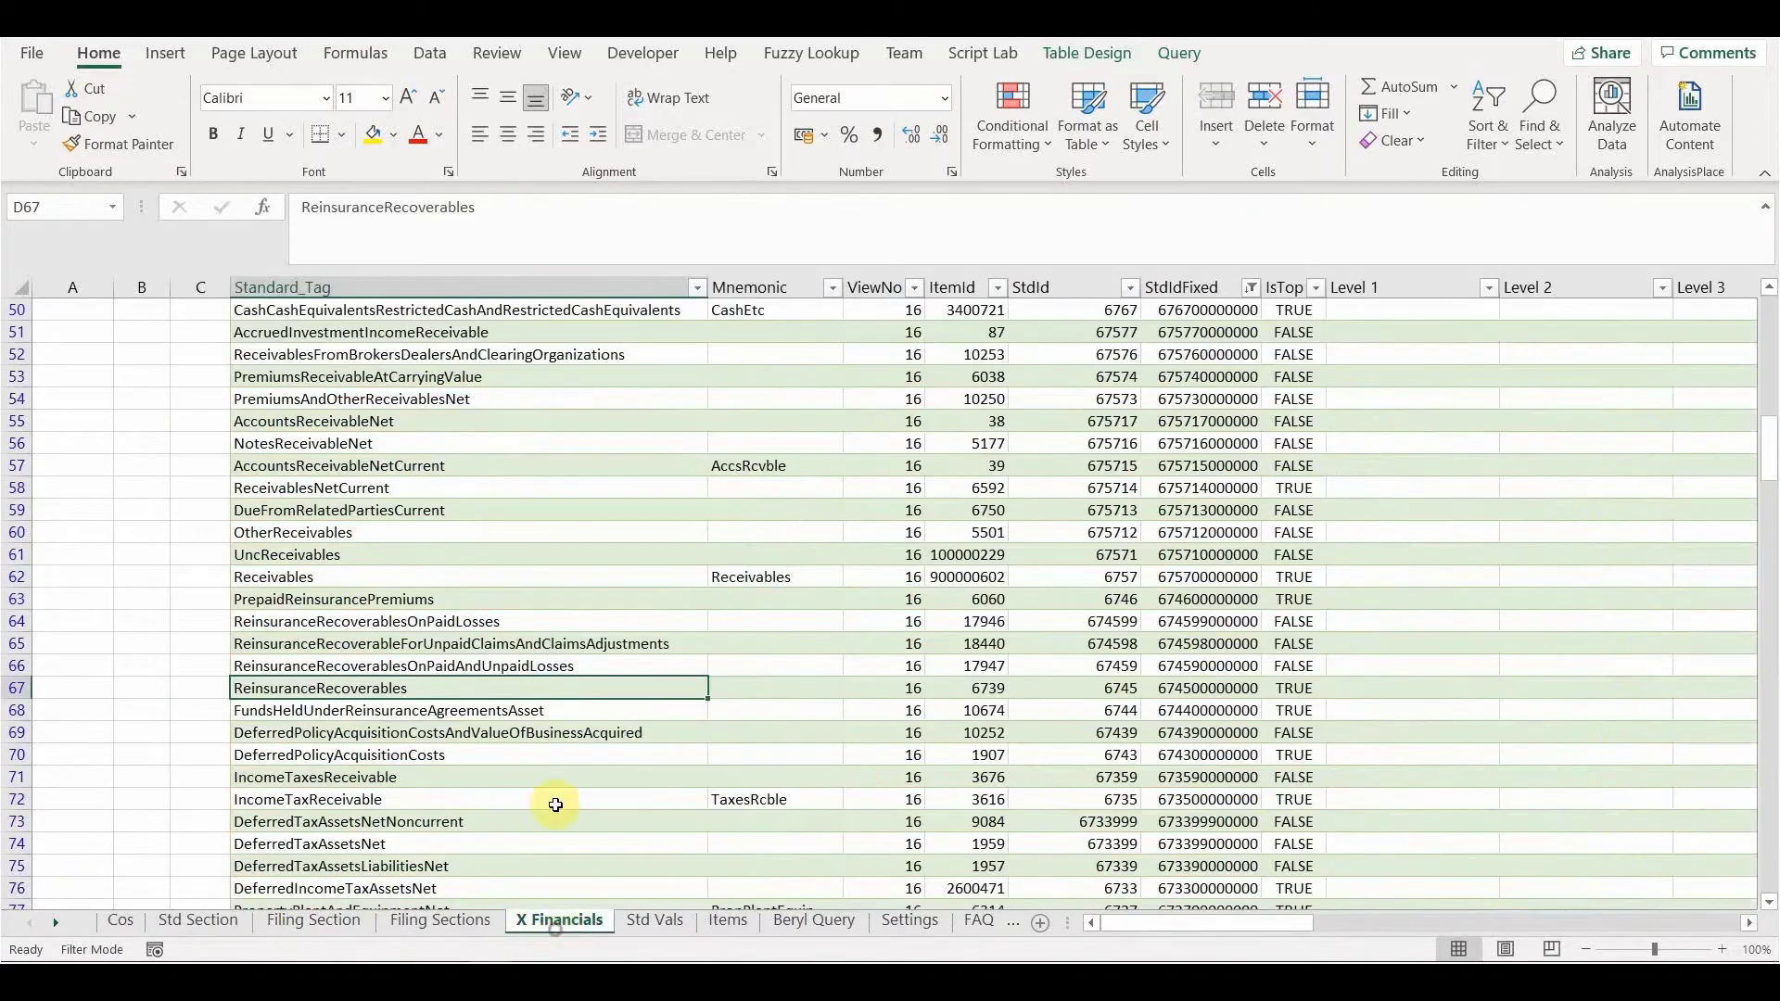
key(ctrl+c)
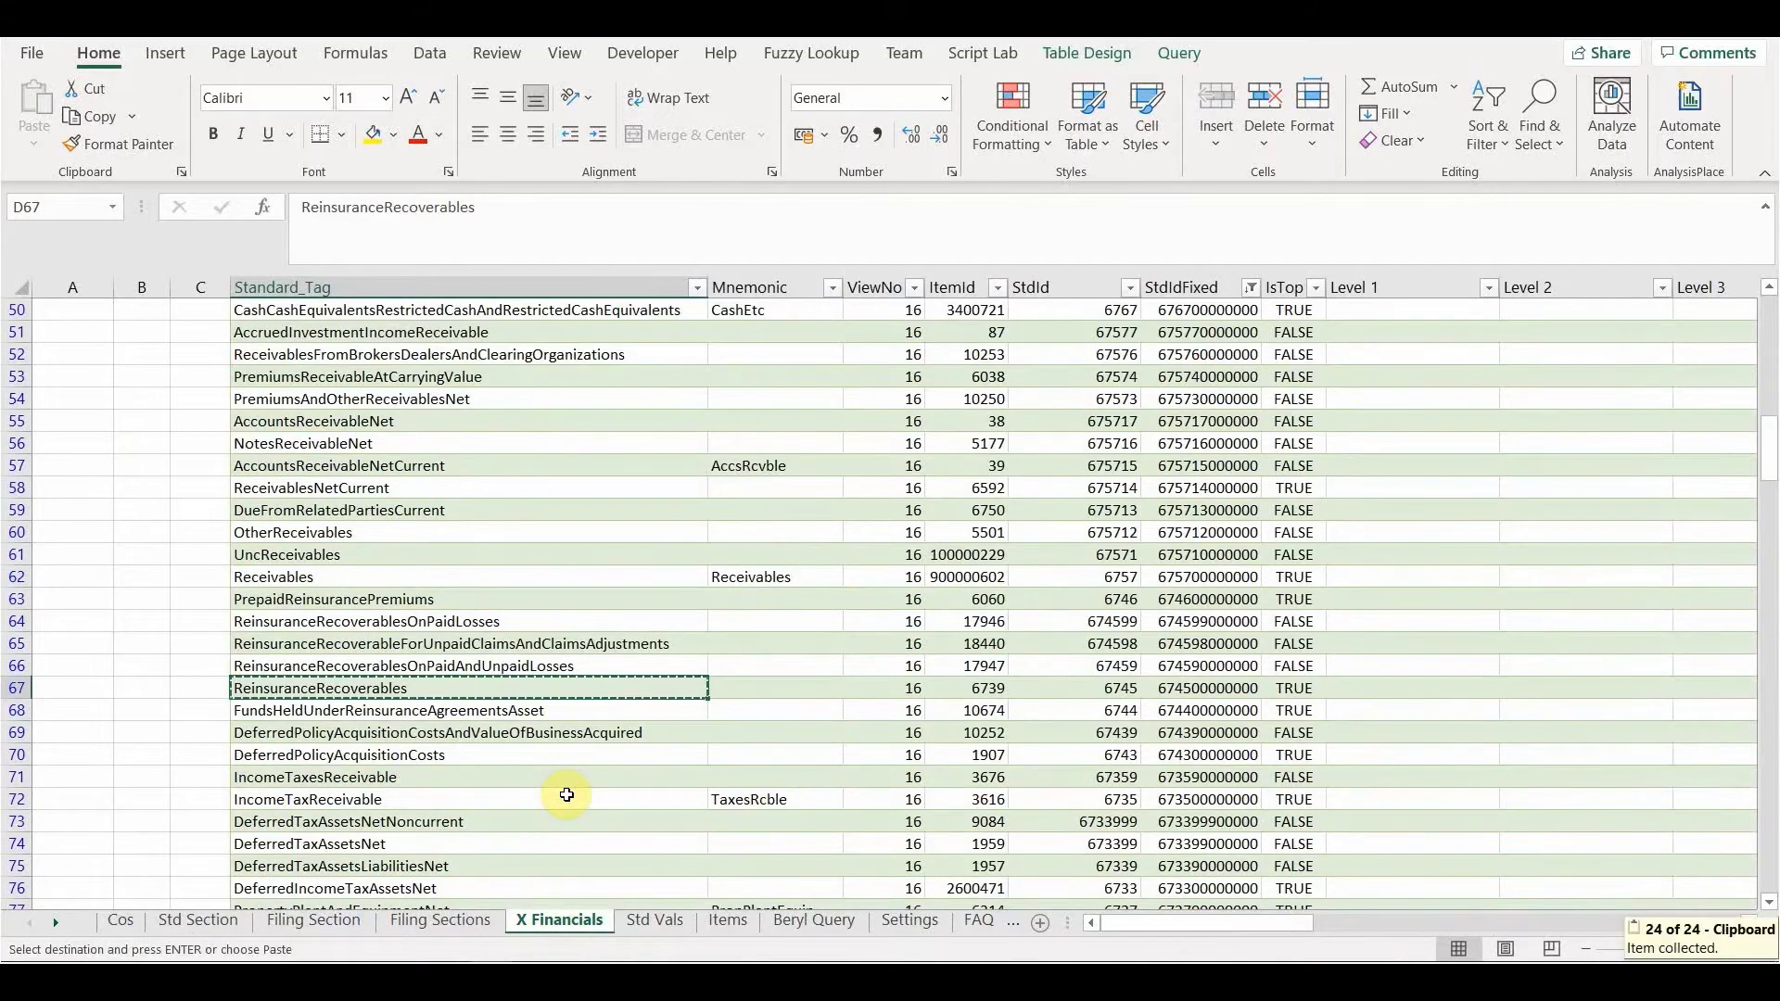
click(184, 927)
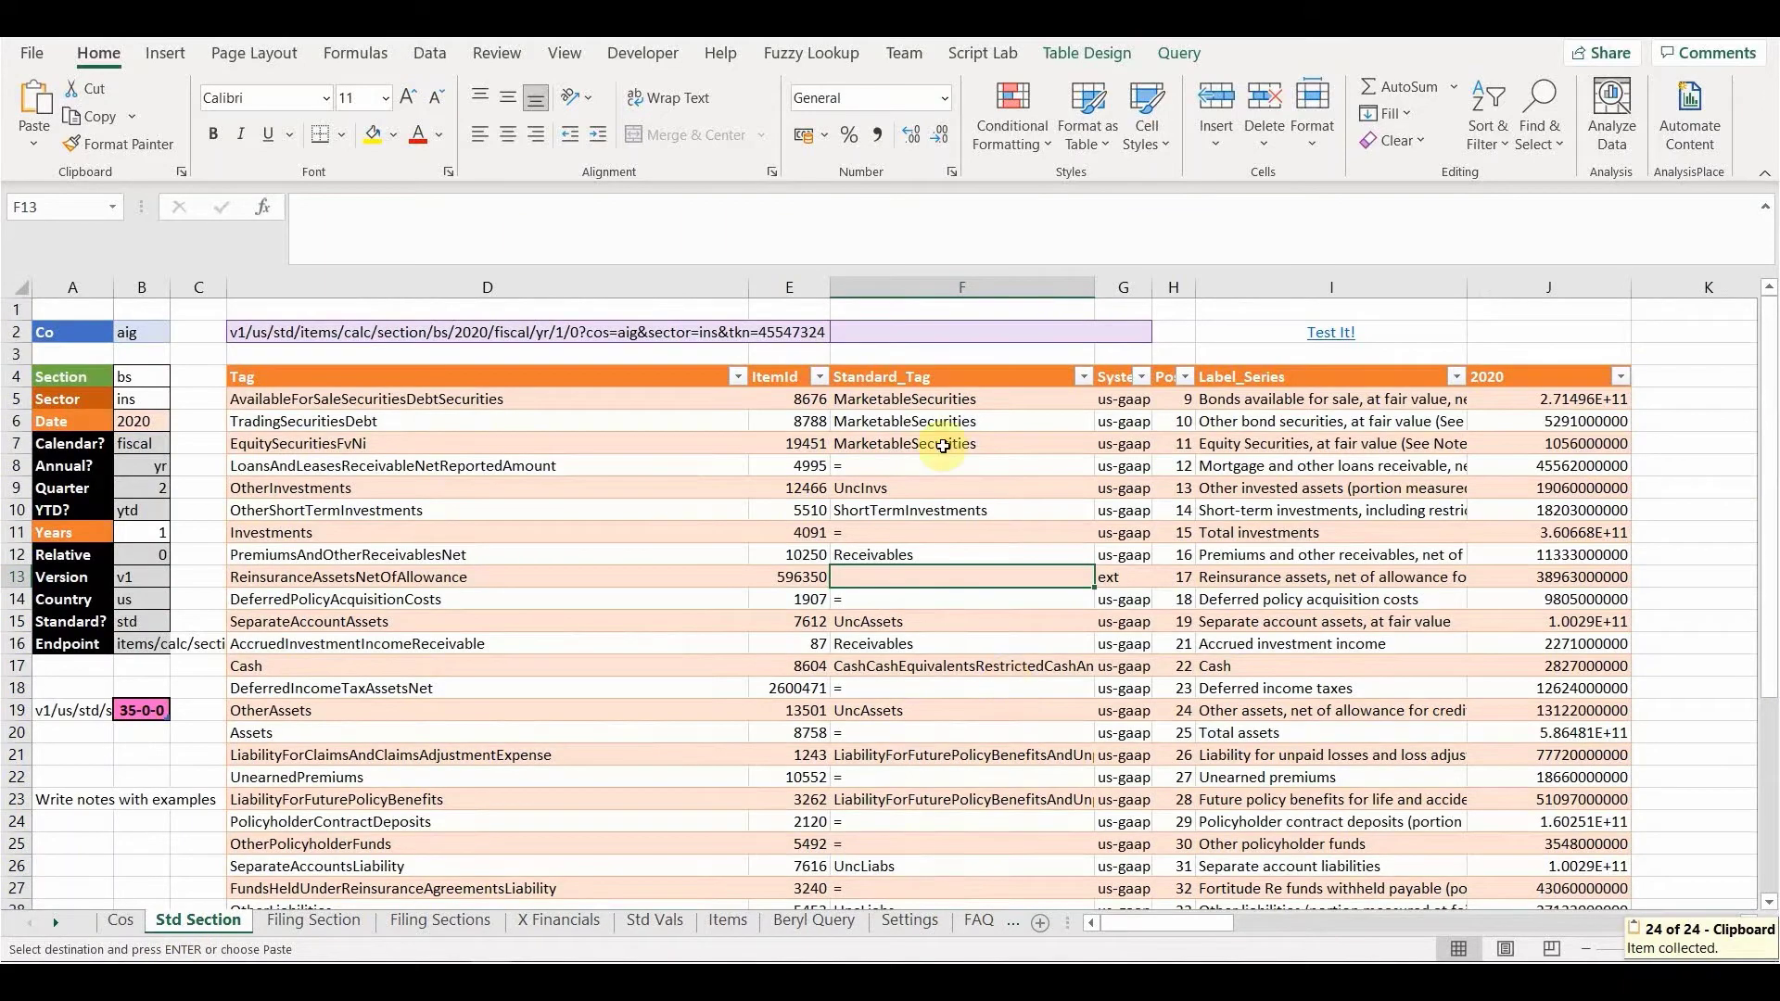
click(28, 102)
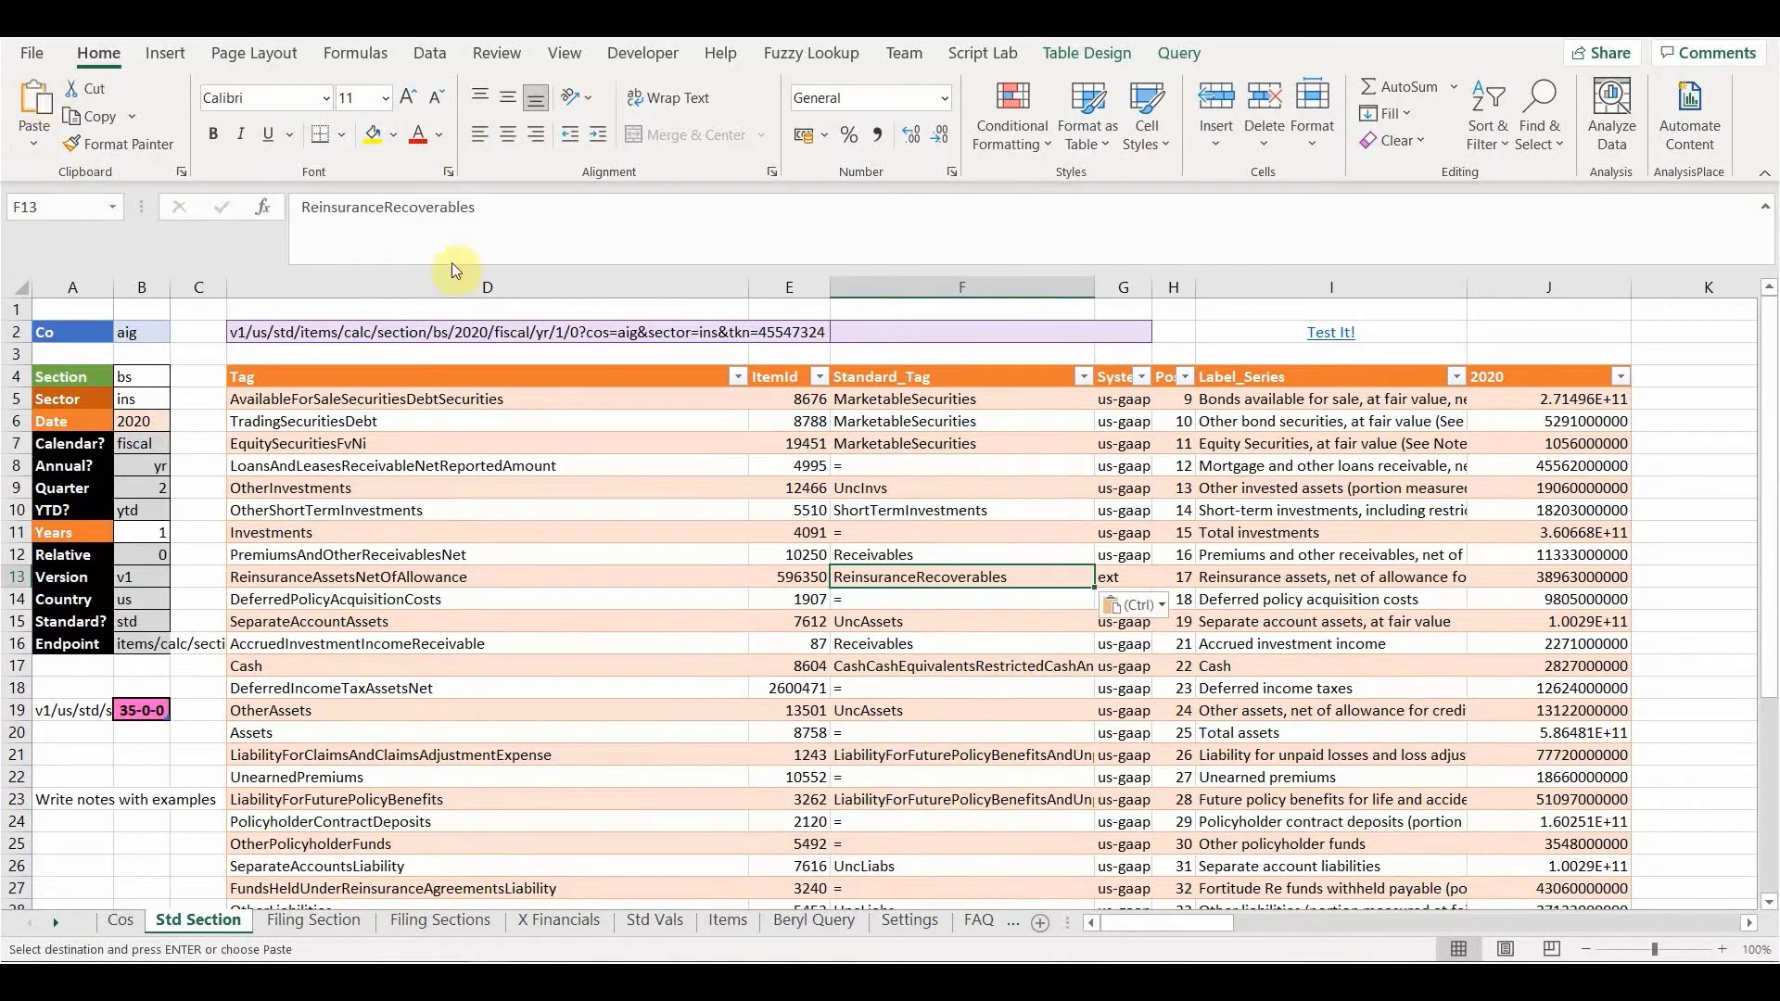
click(941, 625)
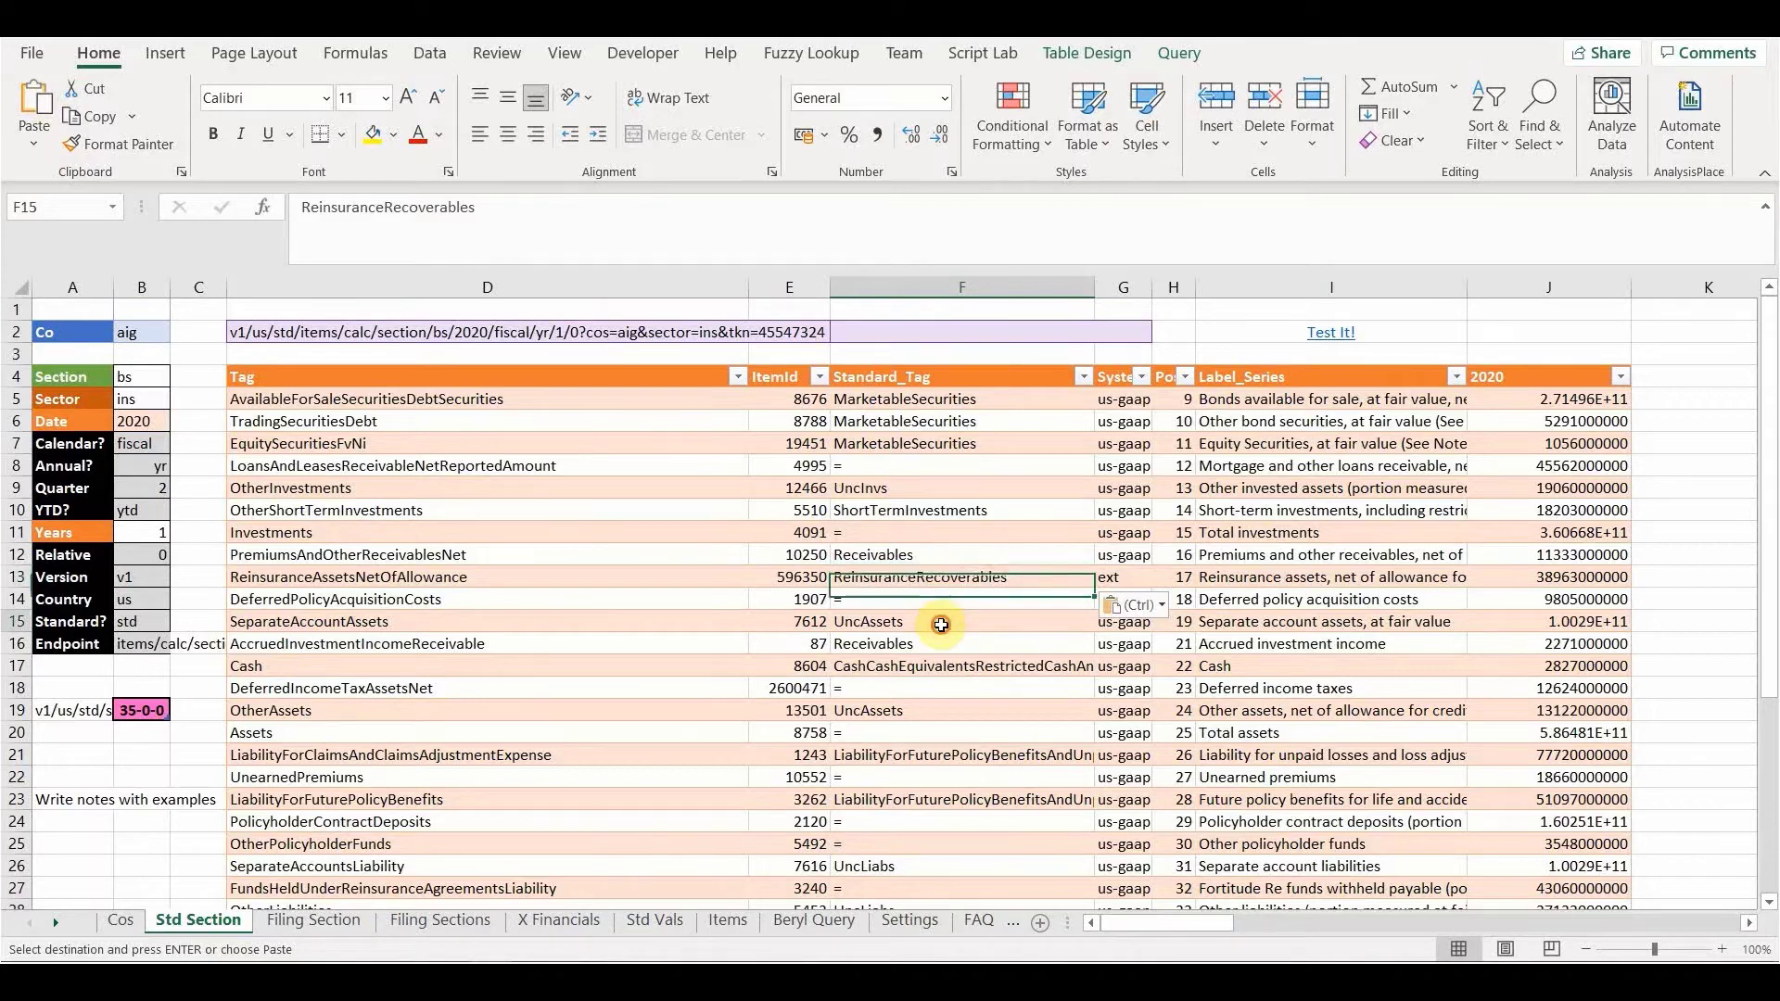
click(962, 577)
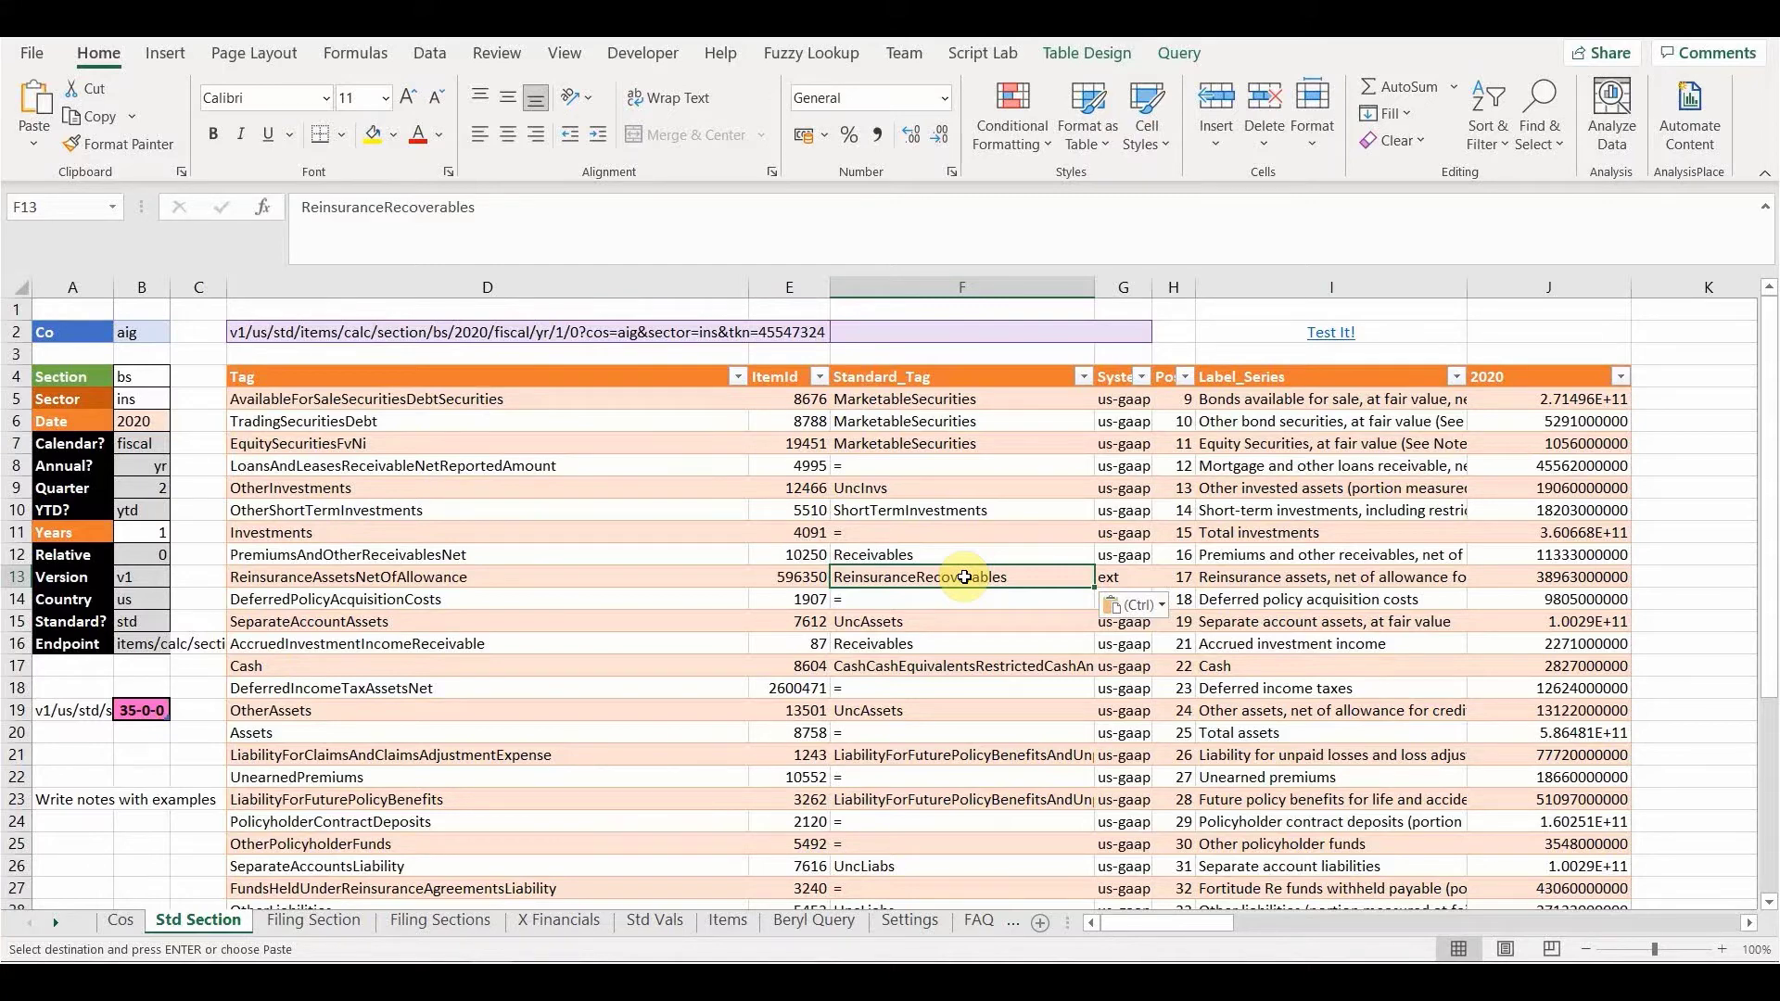
Clear the NewTags cell B19 on the Std Section sheet to submit the new standard tag mapping
click(147, 714)
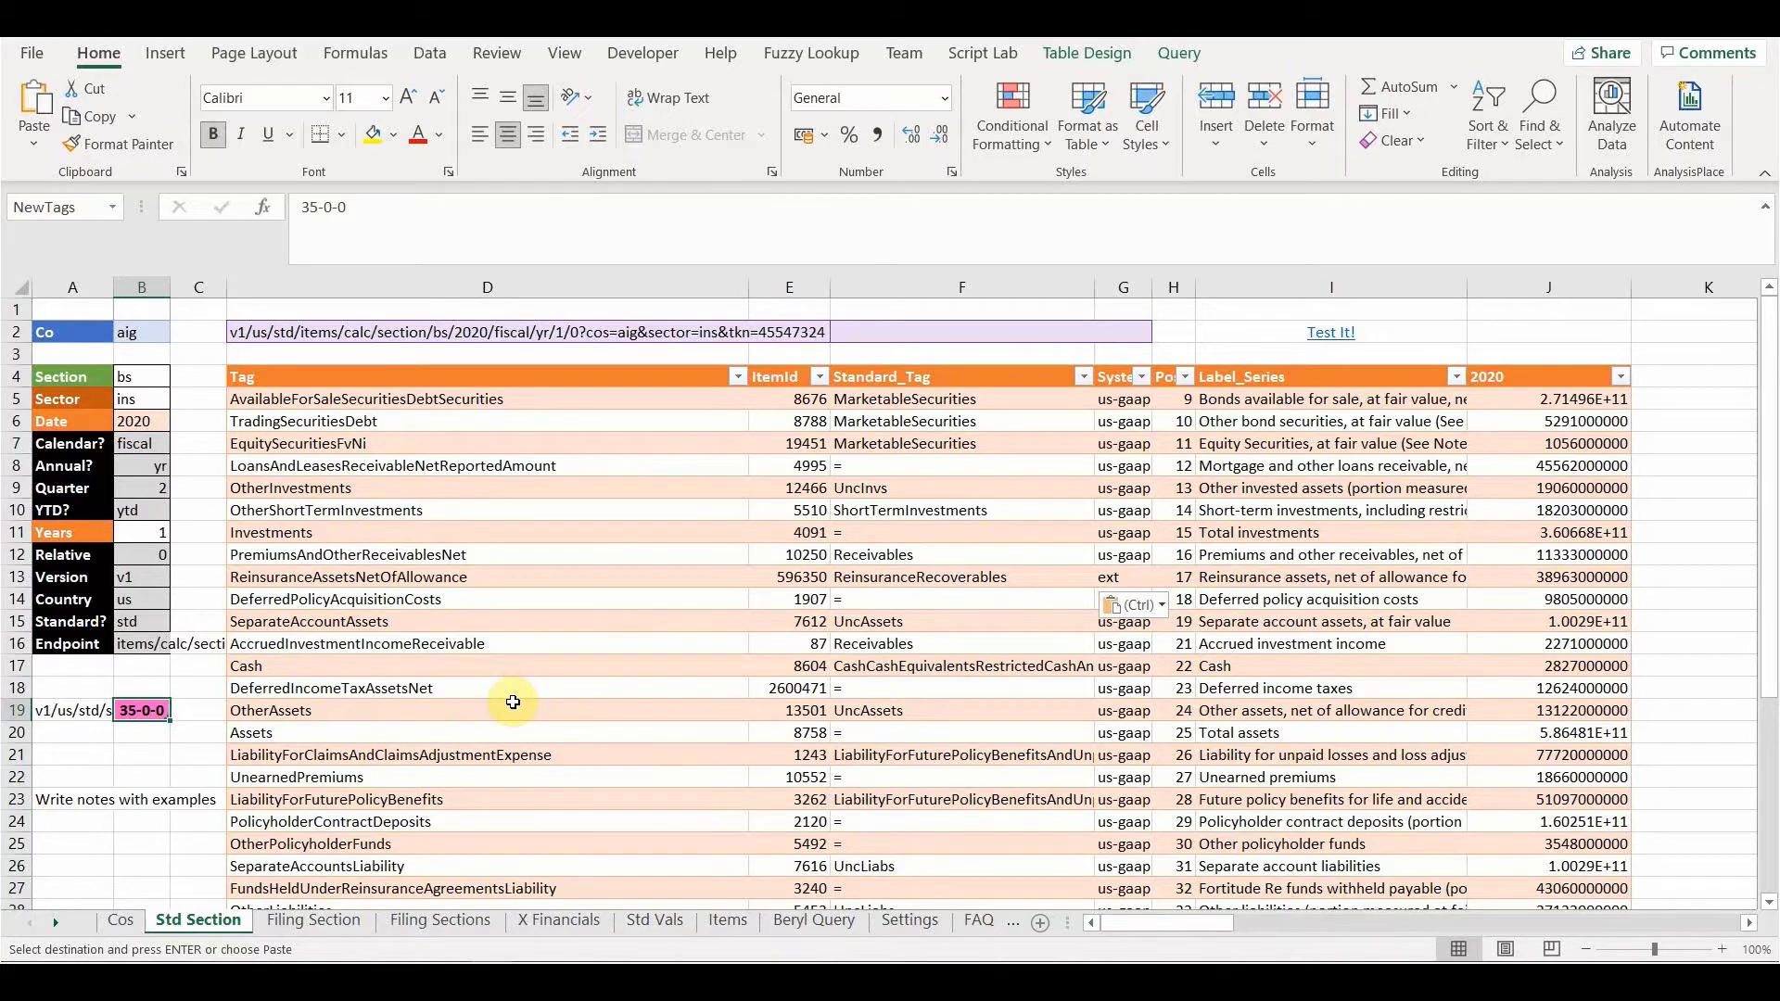
click(369, 325)
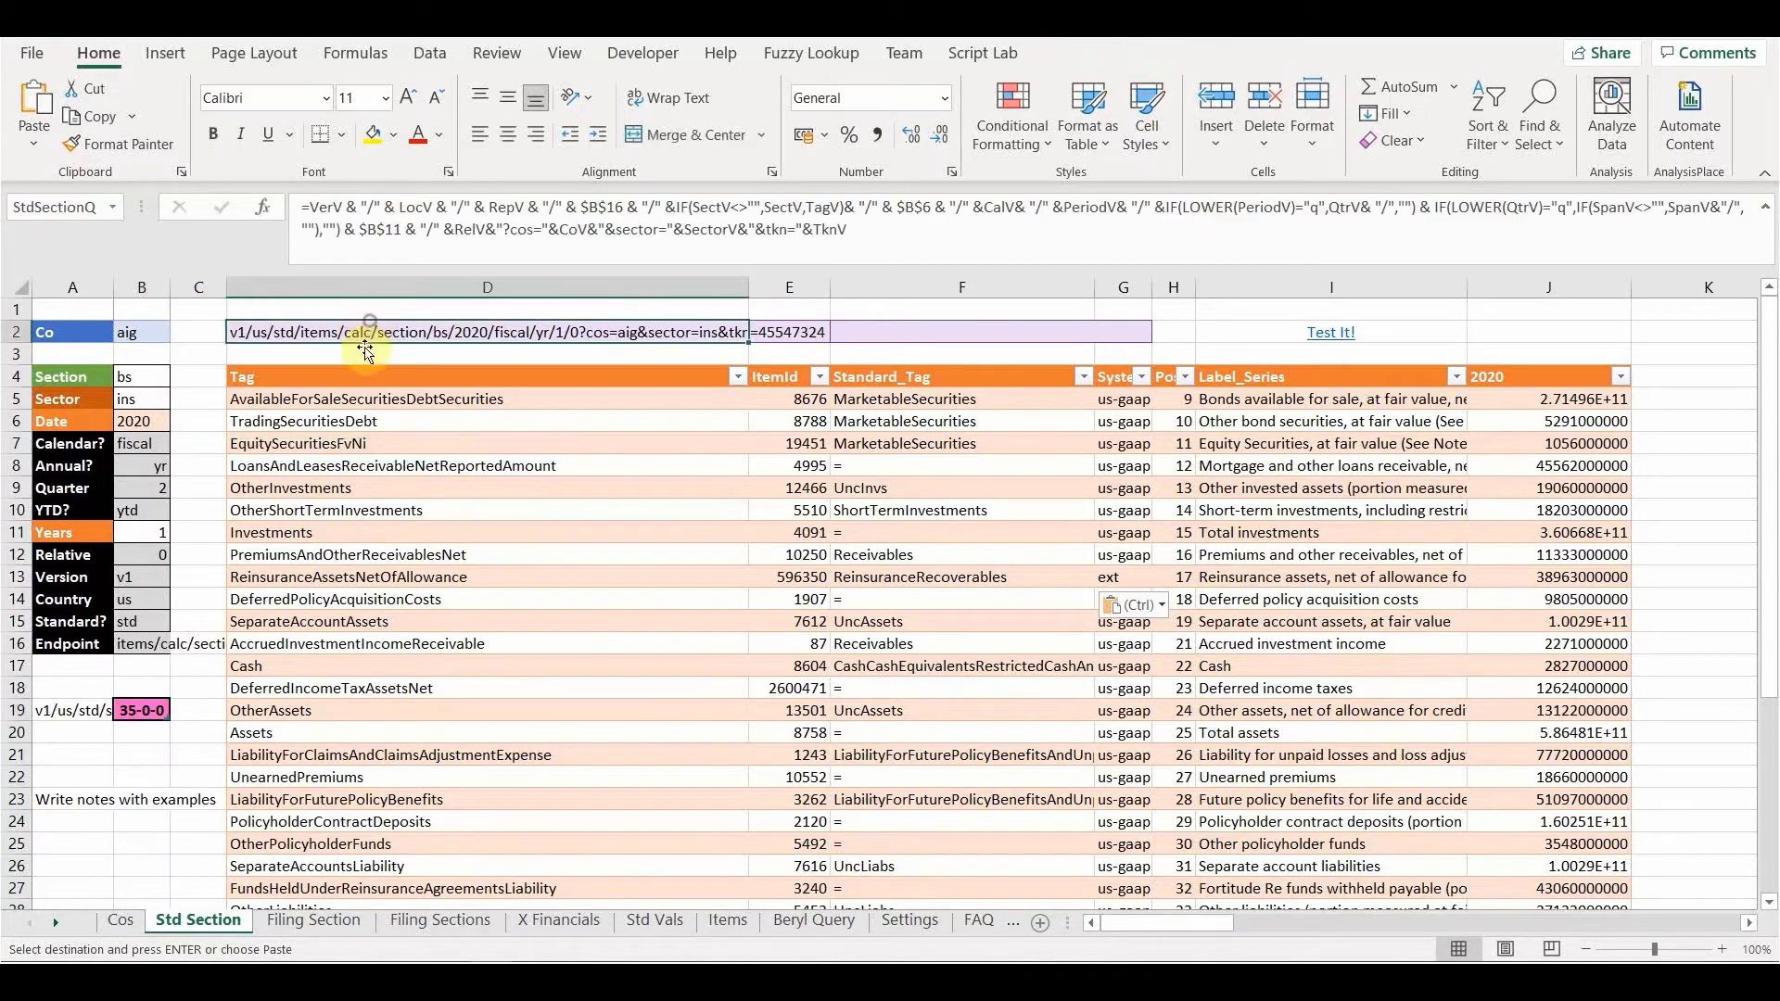
click(146, 714)
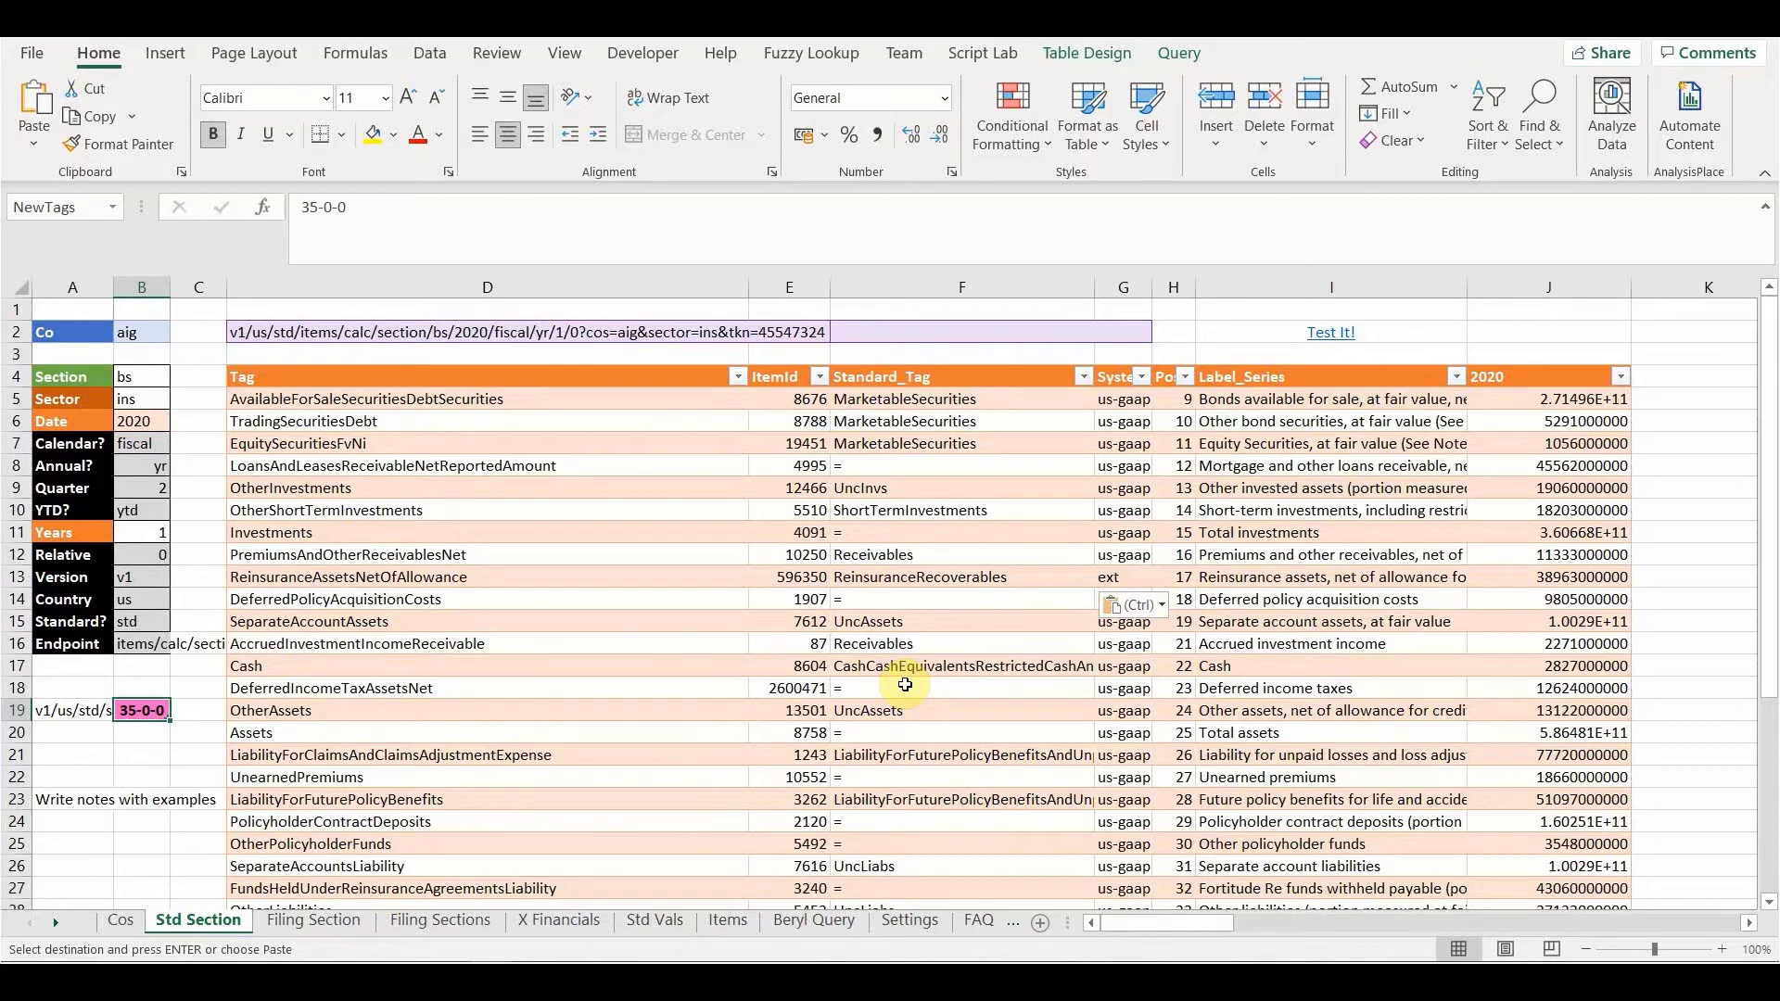
key(Escape)
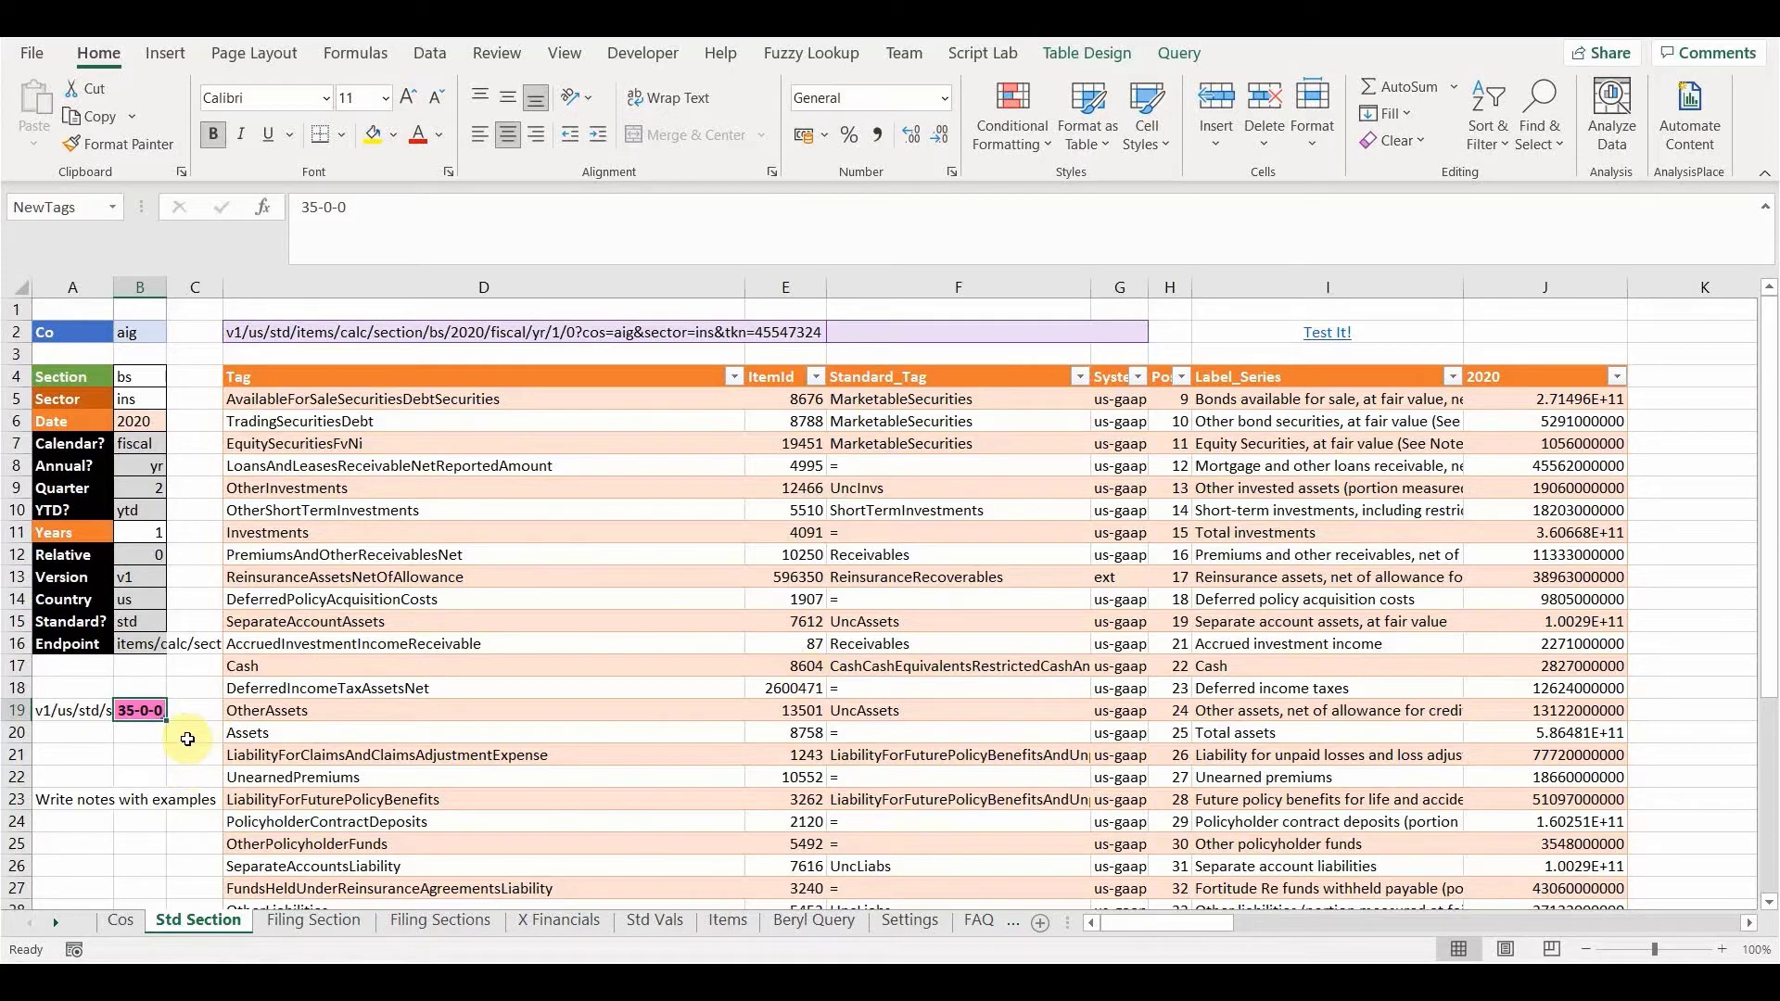
click(131, 710)
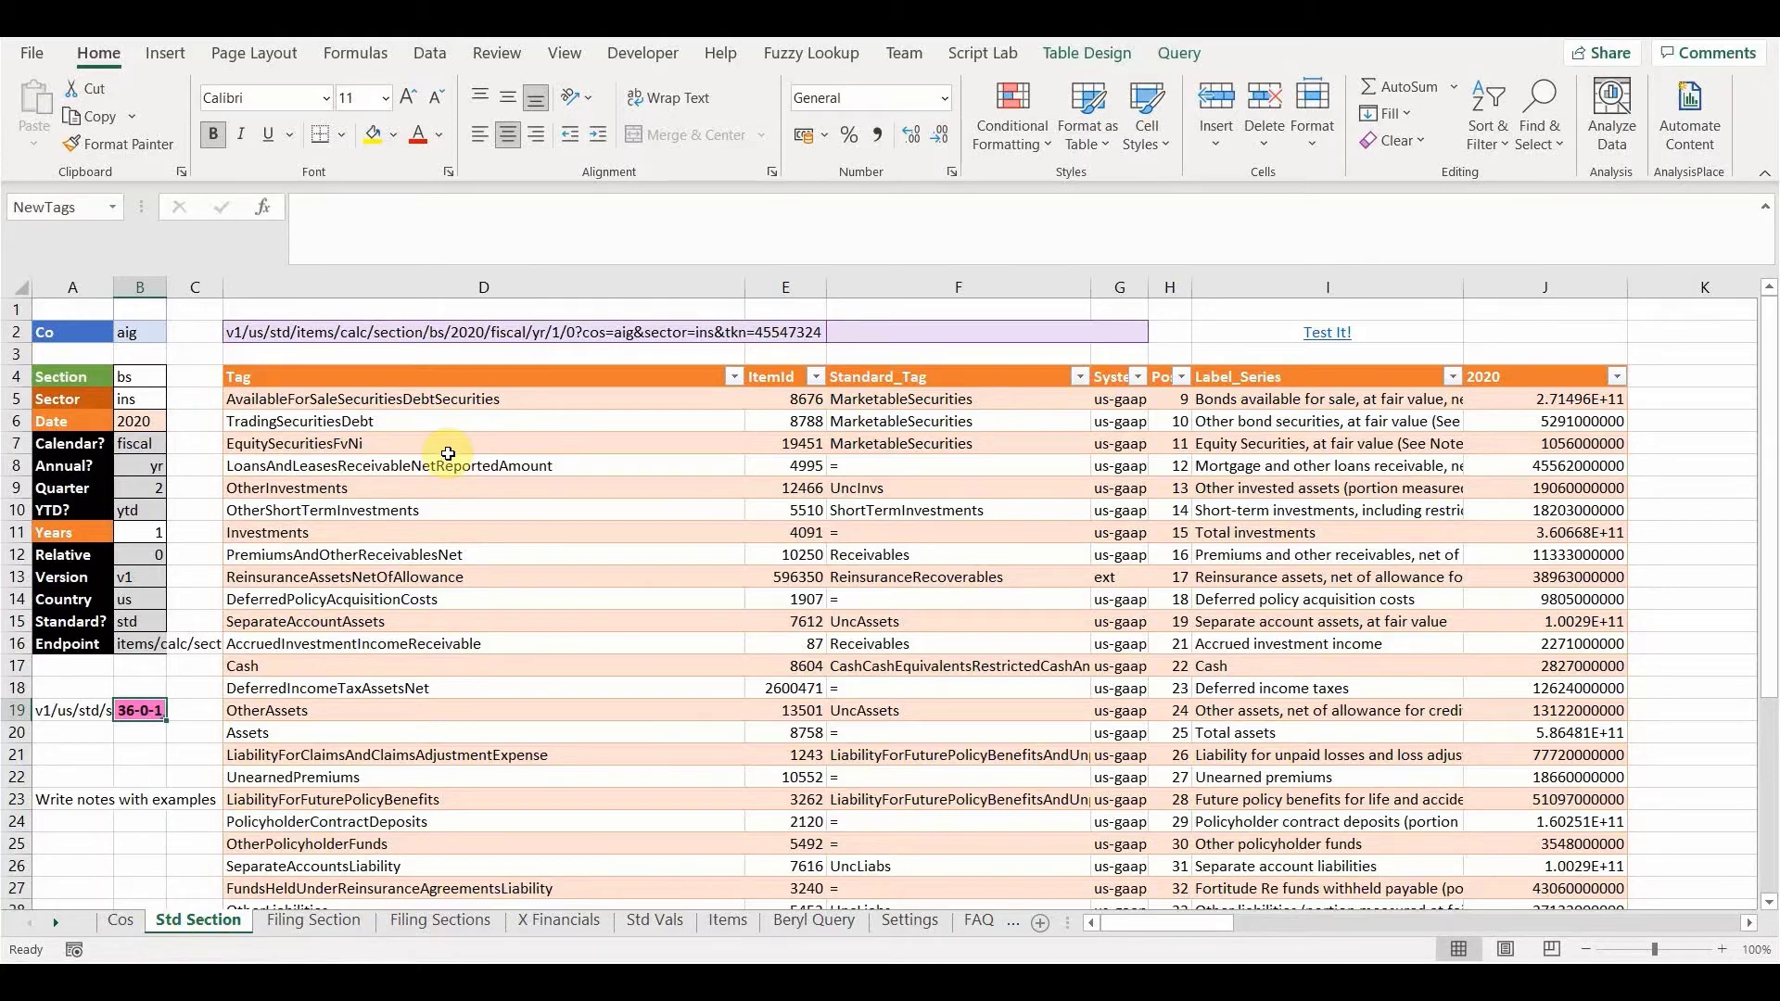
Inspect the submission result in the NewTags cell B19, then check the Standard_Tag cell of the ReinsuranceAssetsNetOfAllowance row
click(136, 711)
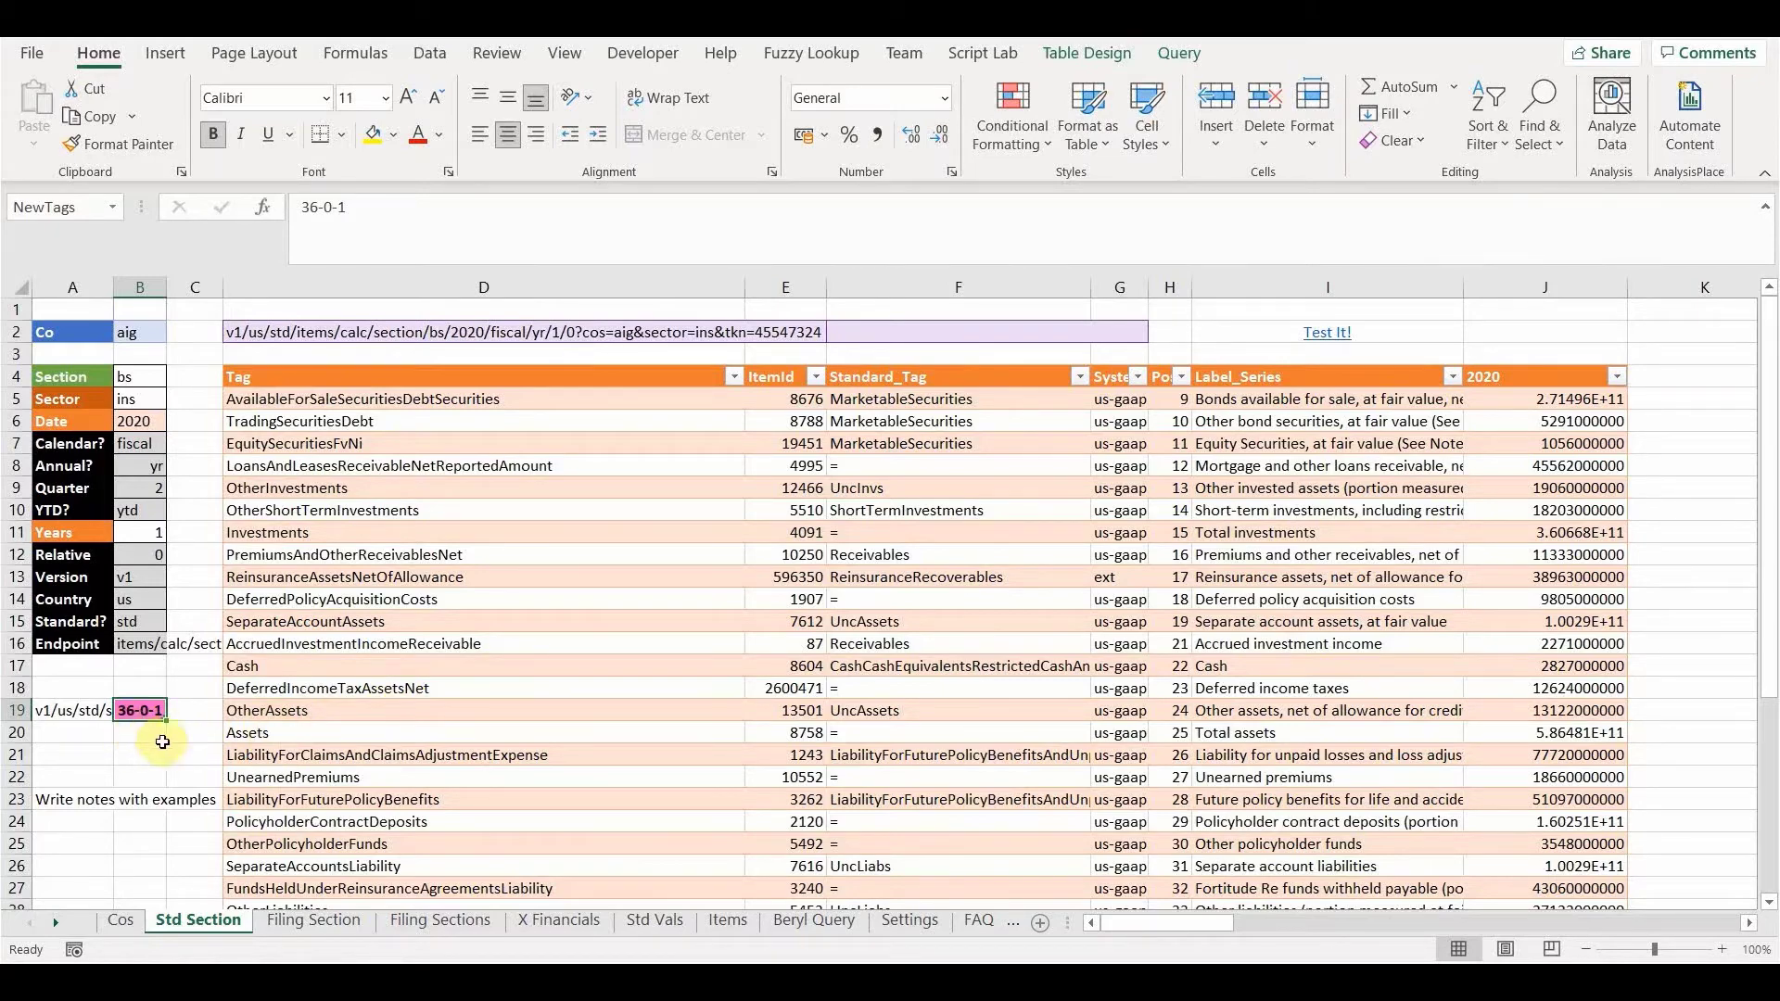
click(269, 716)
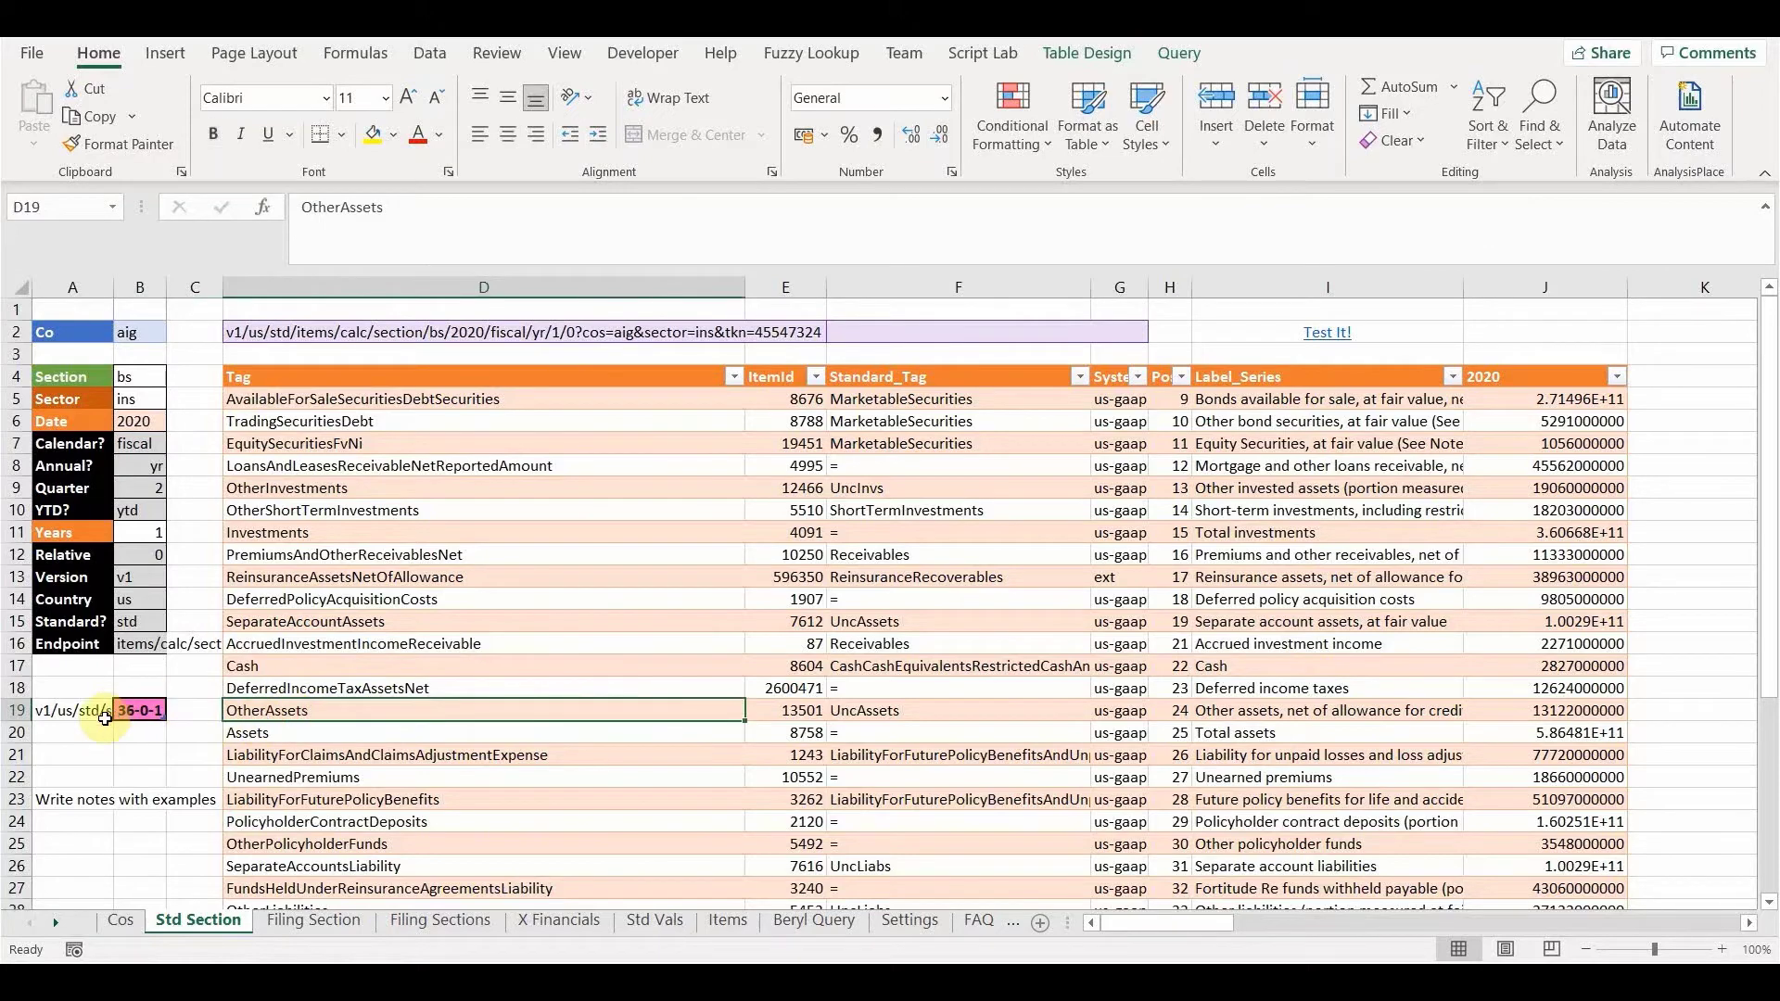
click(140, 710)
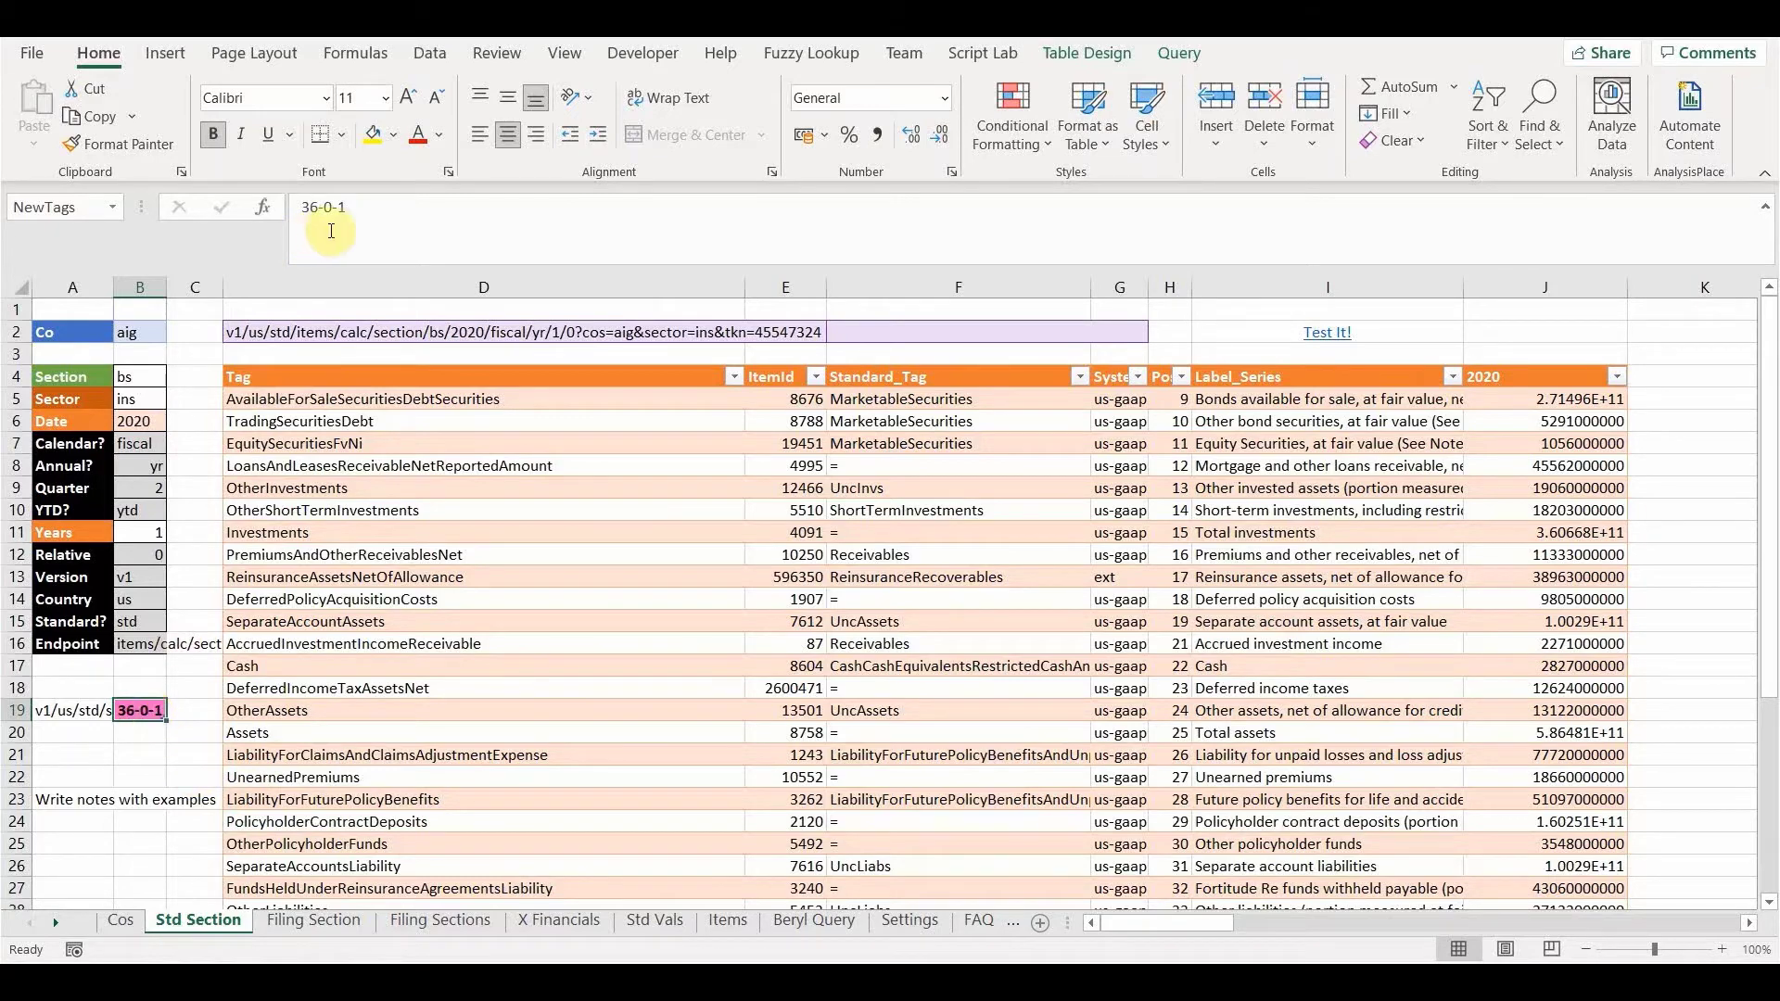
click(369, 210)
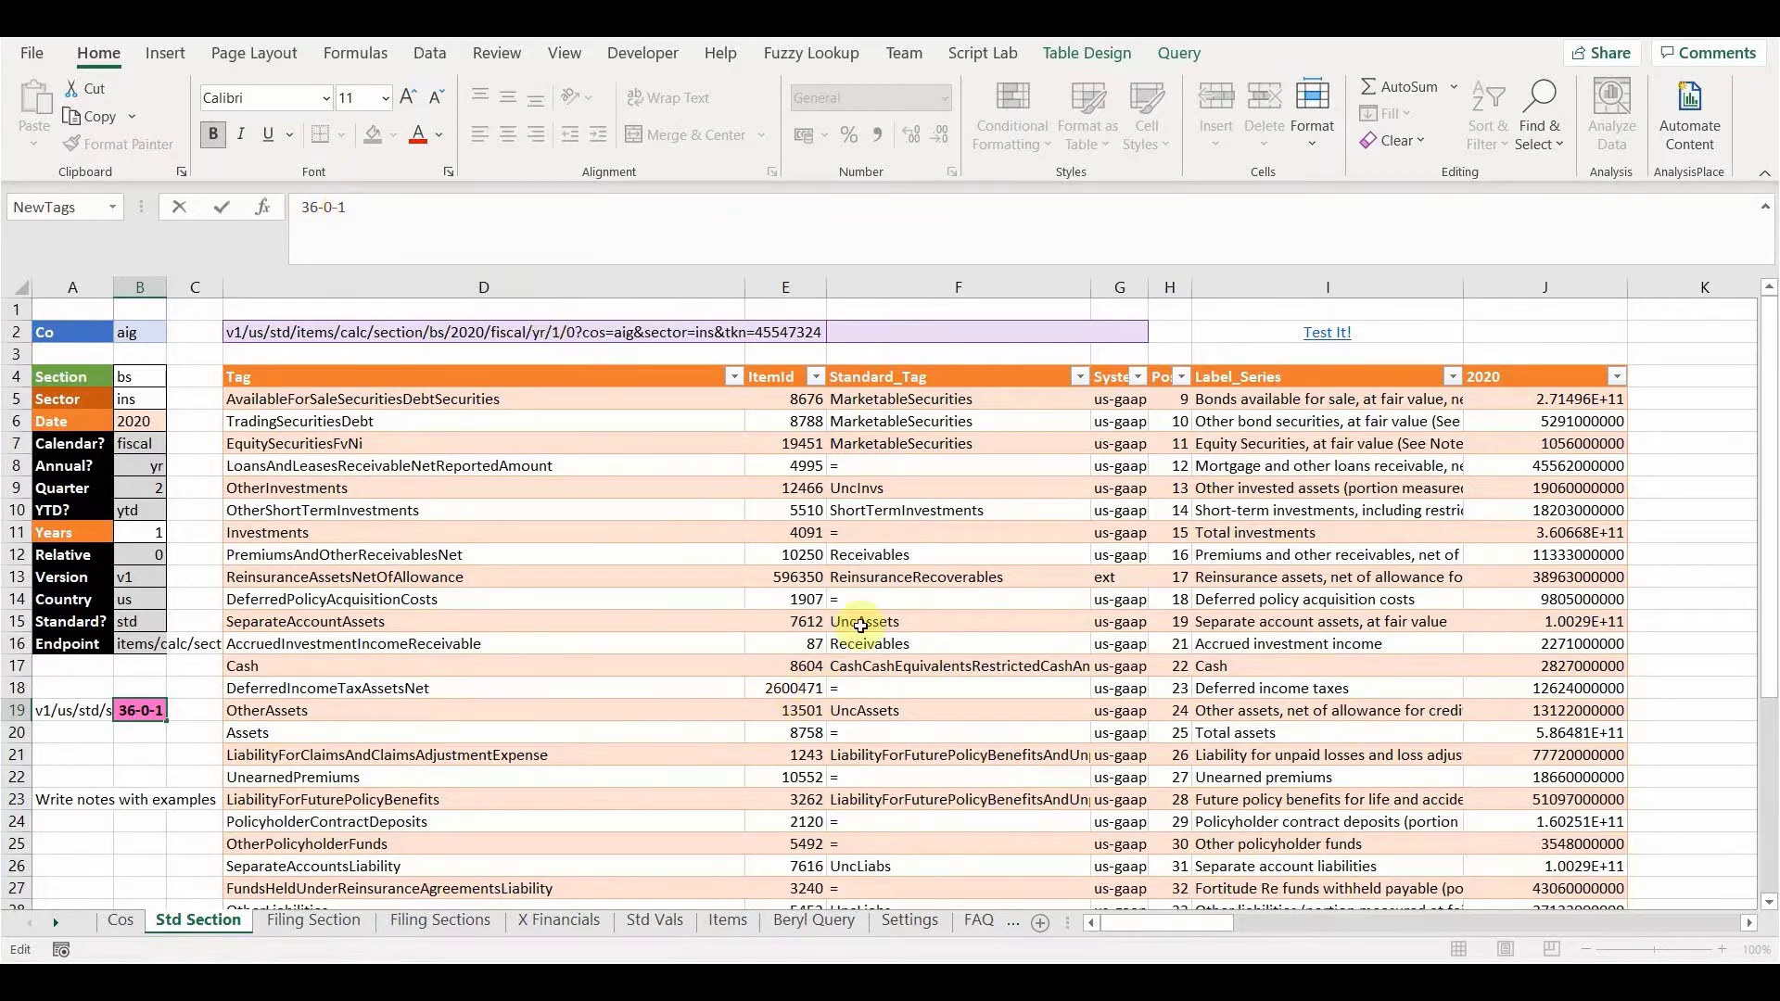
click(904, 582)
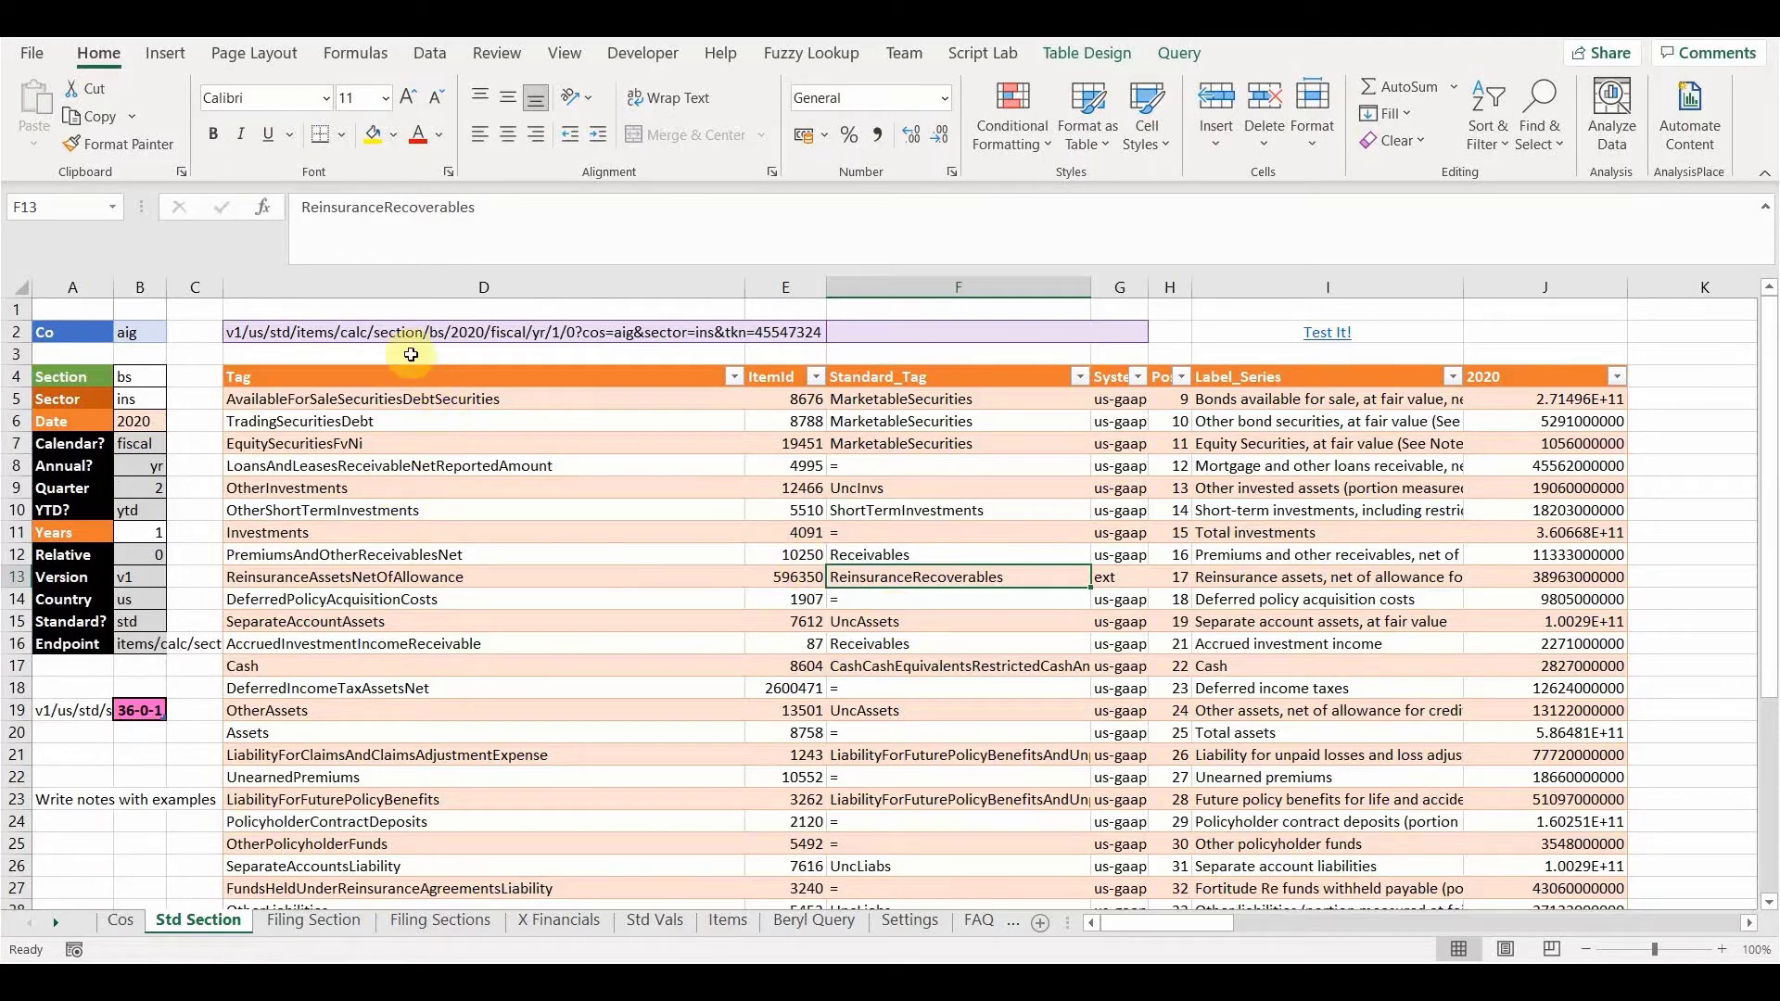
Refresh the one-year standardized balance sheet table for aig to reload it with the submitted mapping
click(415, 326)
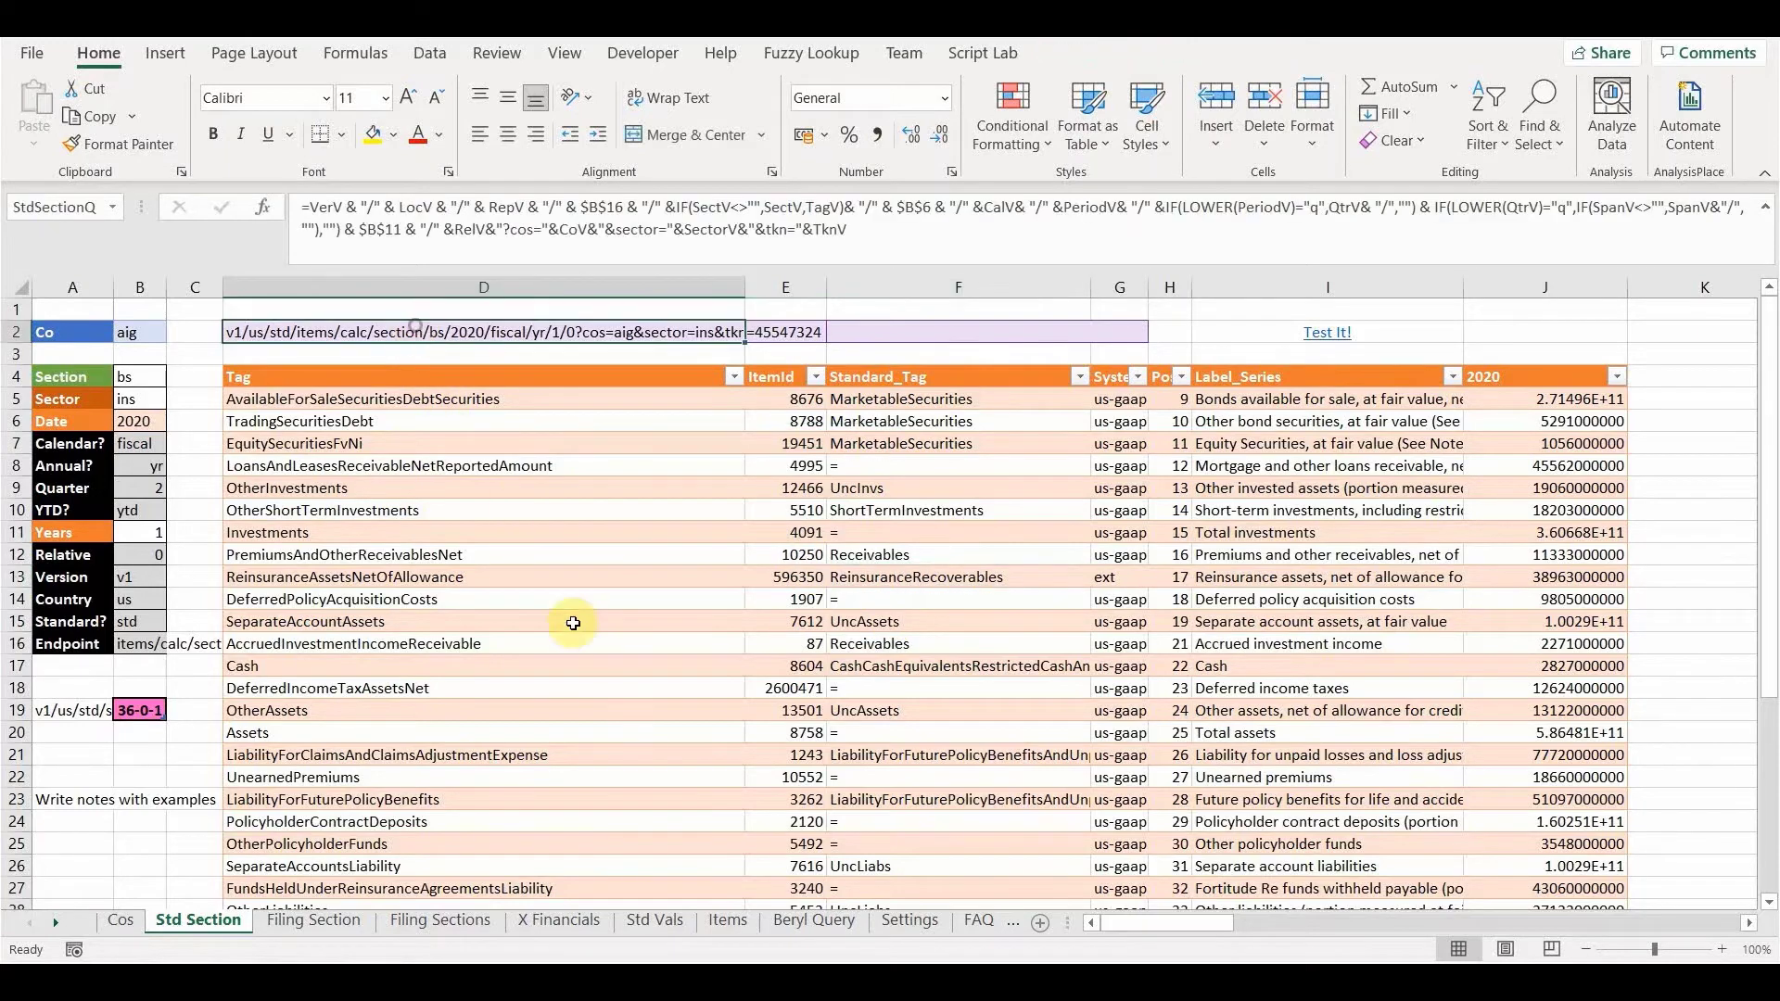
click(576, 639)
click(866, 579)
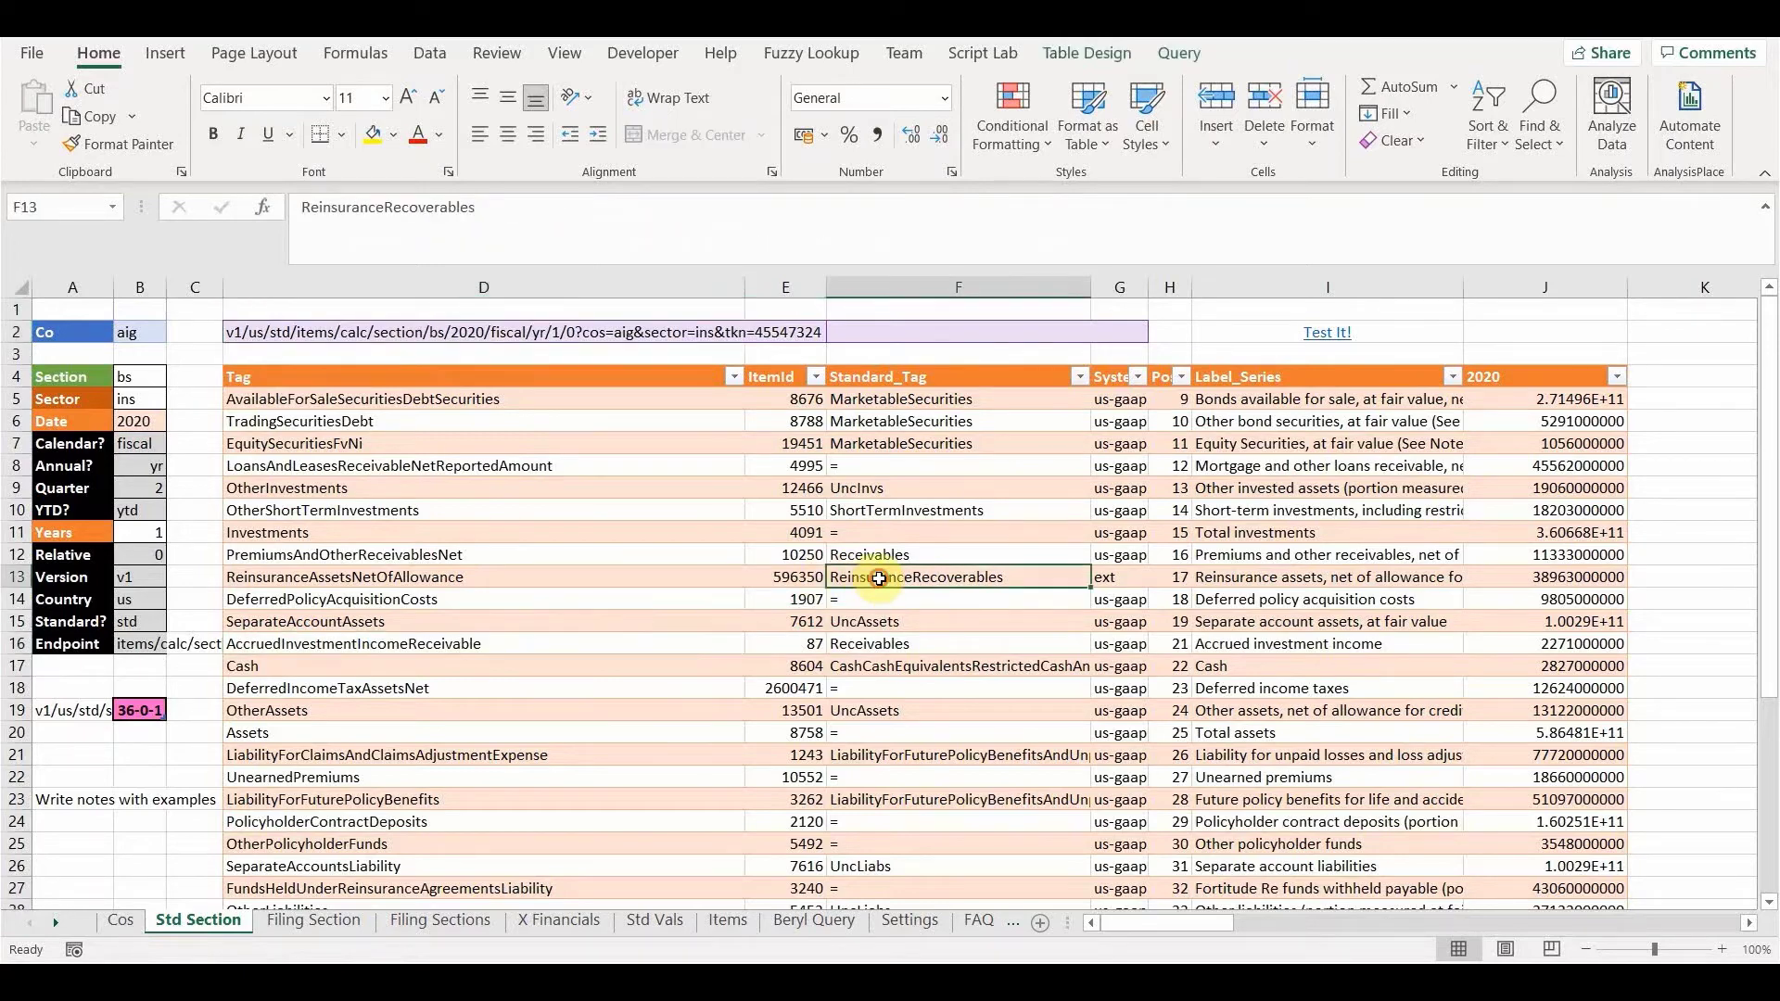
click(570, 607)
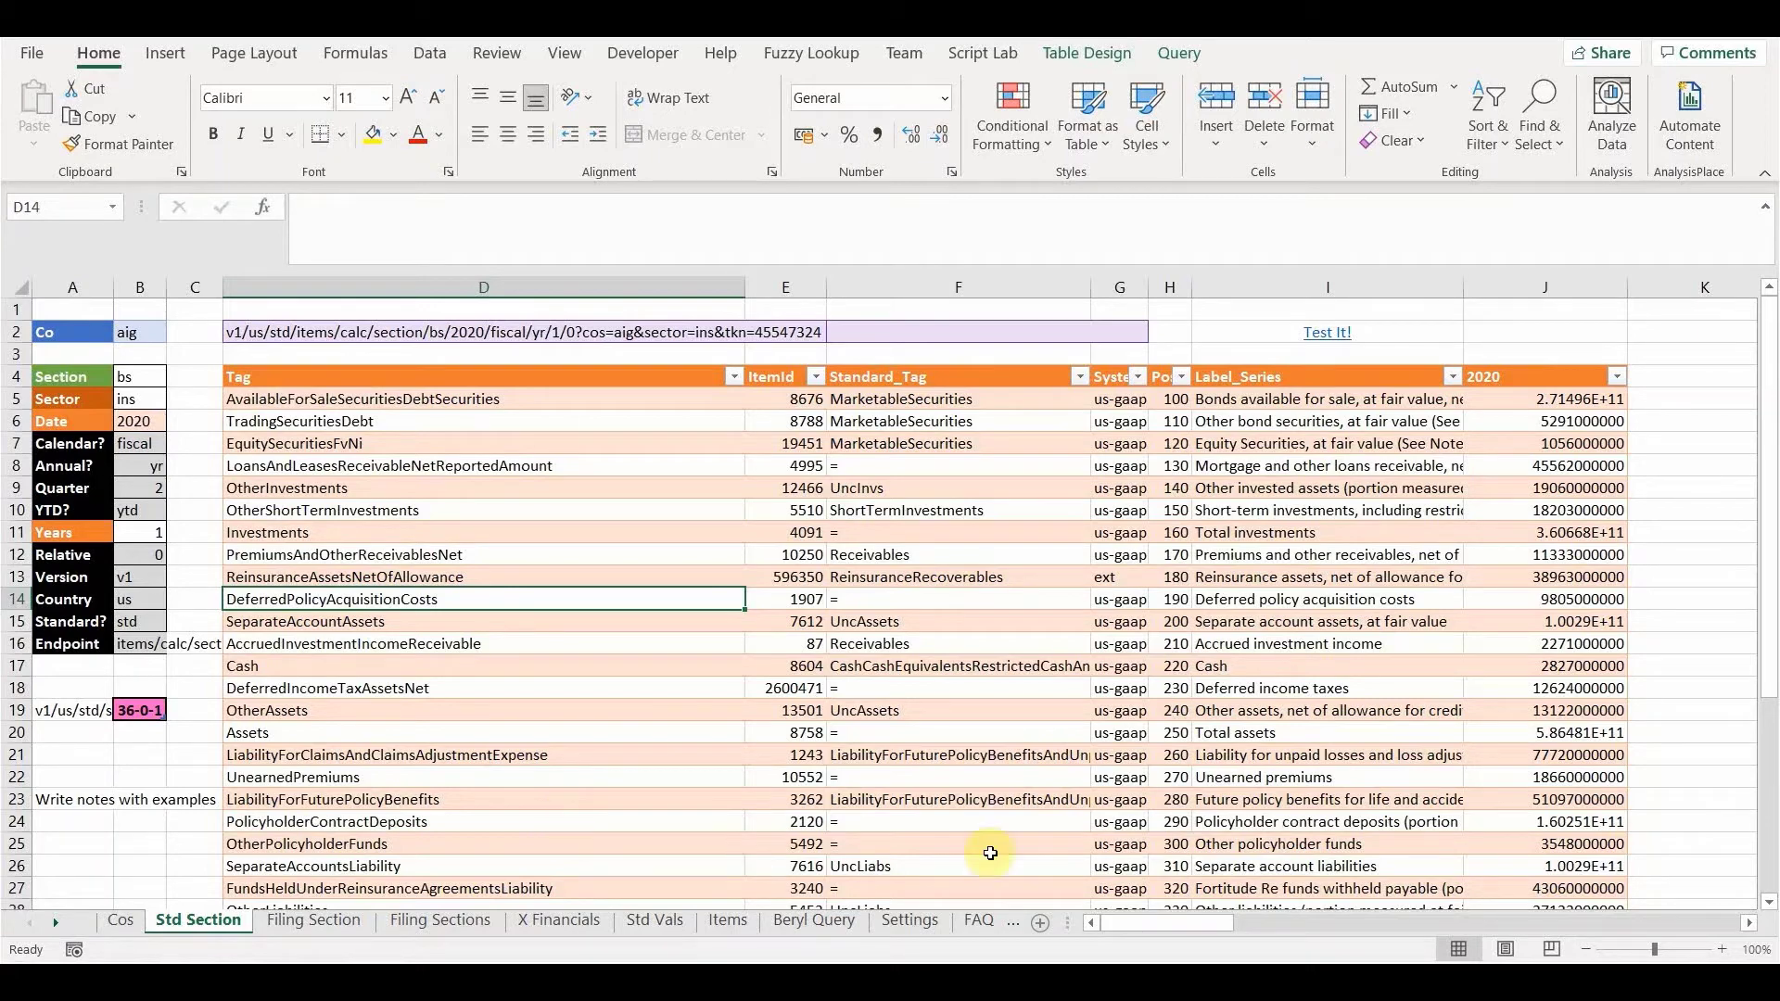
Examine the refreshed position numbers of the balance sheet rows and the Standard_Tag of the ReinsuranceAssetsNetOfAllowance row
click(1181, 494)
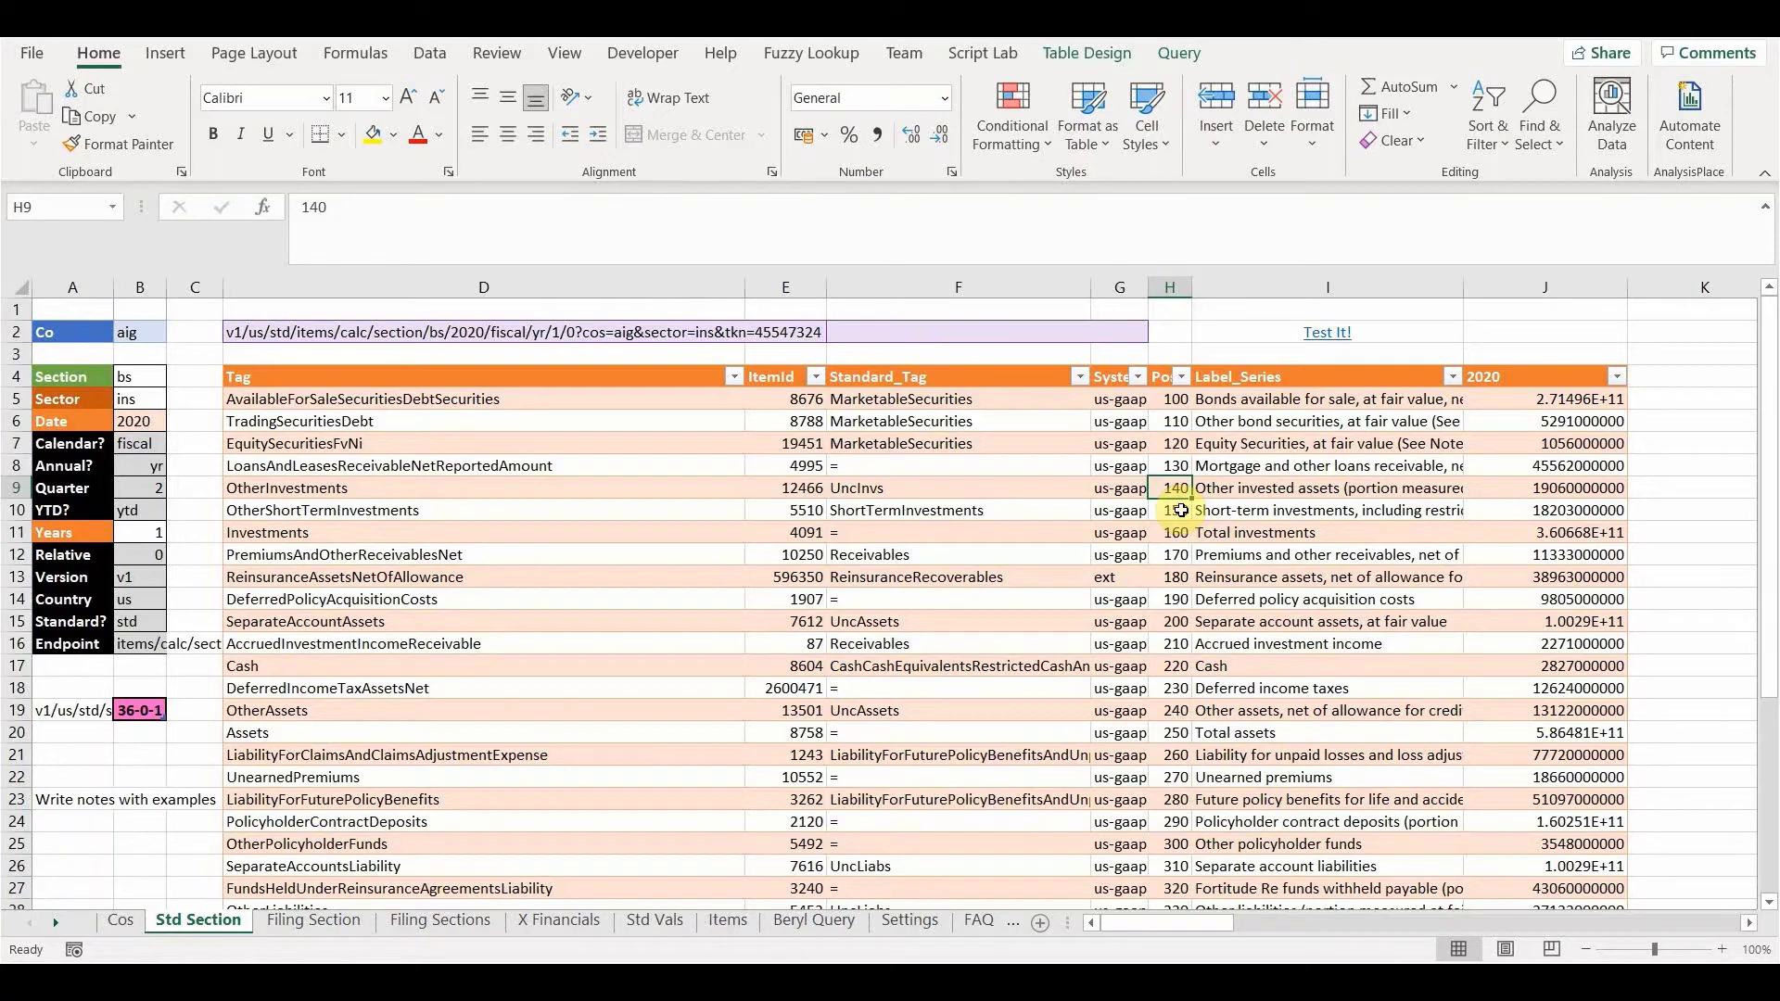
click(1174, 576)
click(1179, 510)
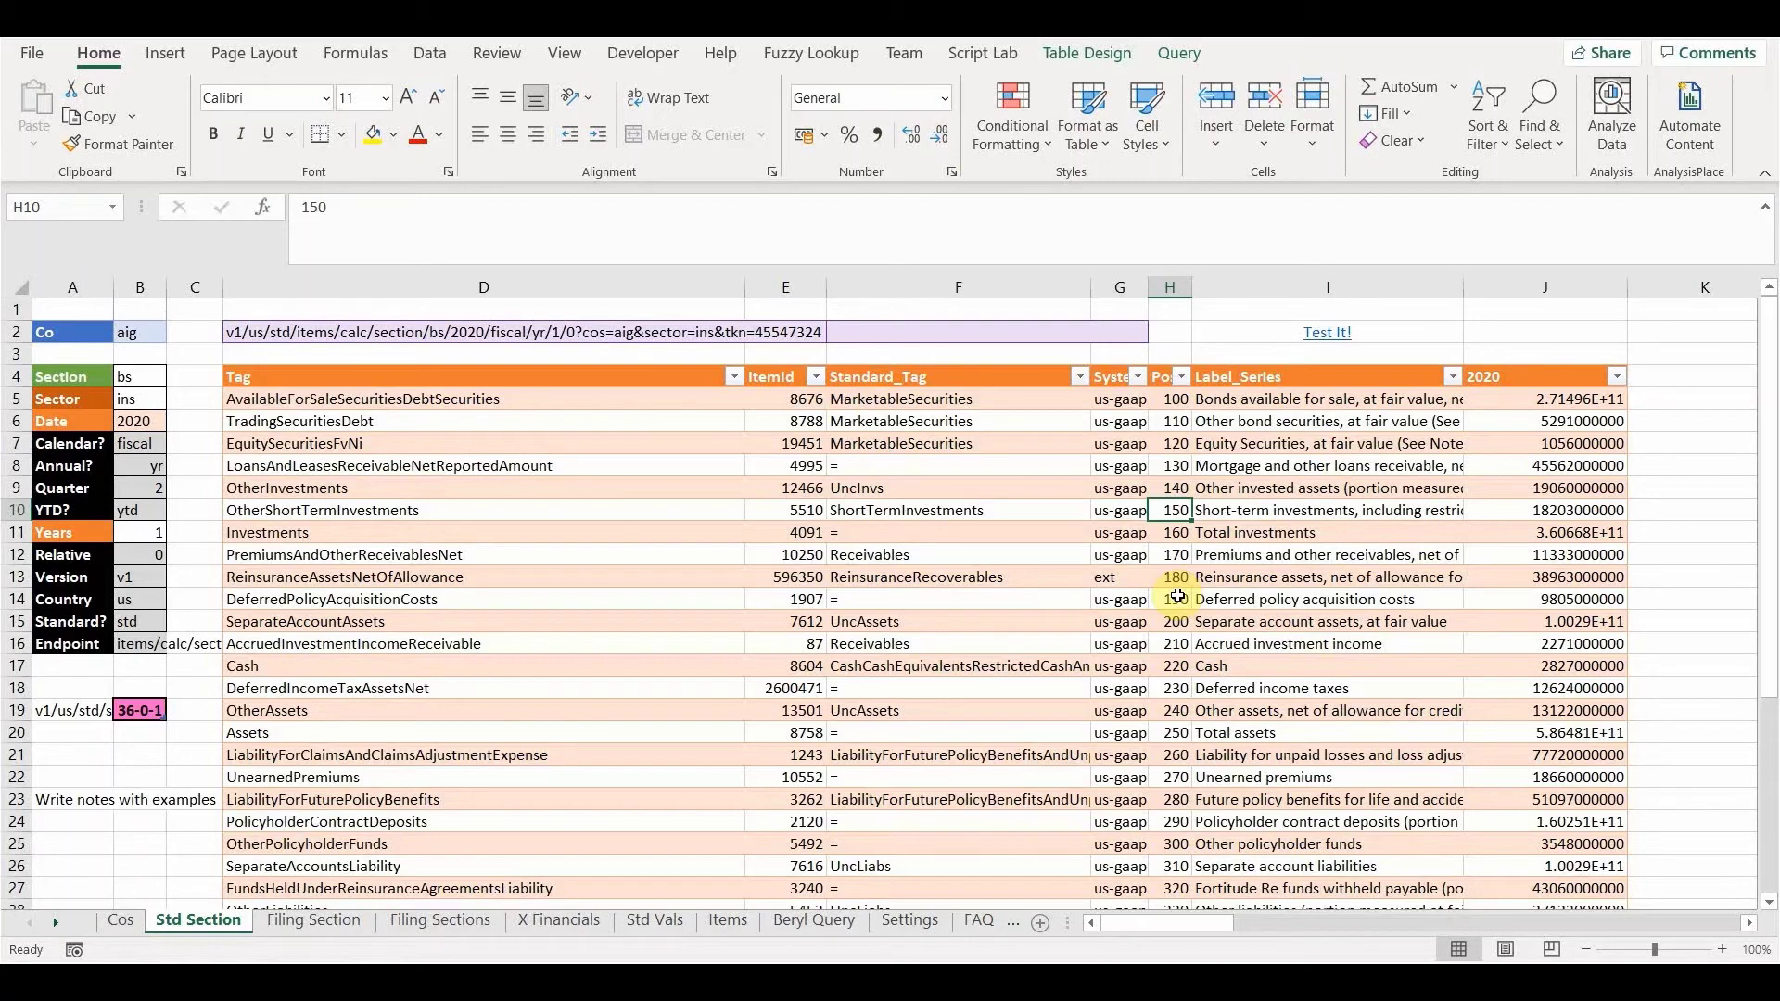
click(1038, 575)
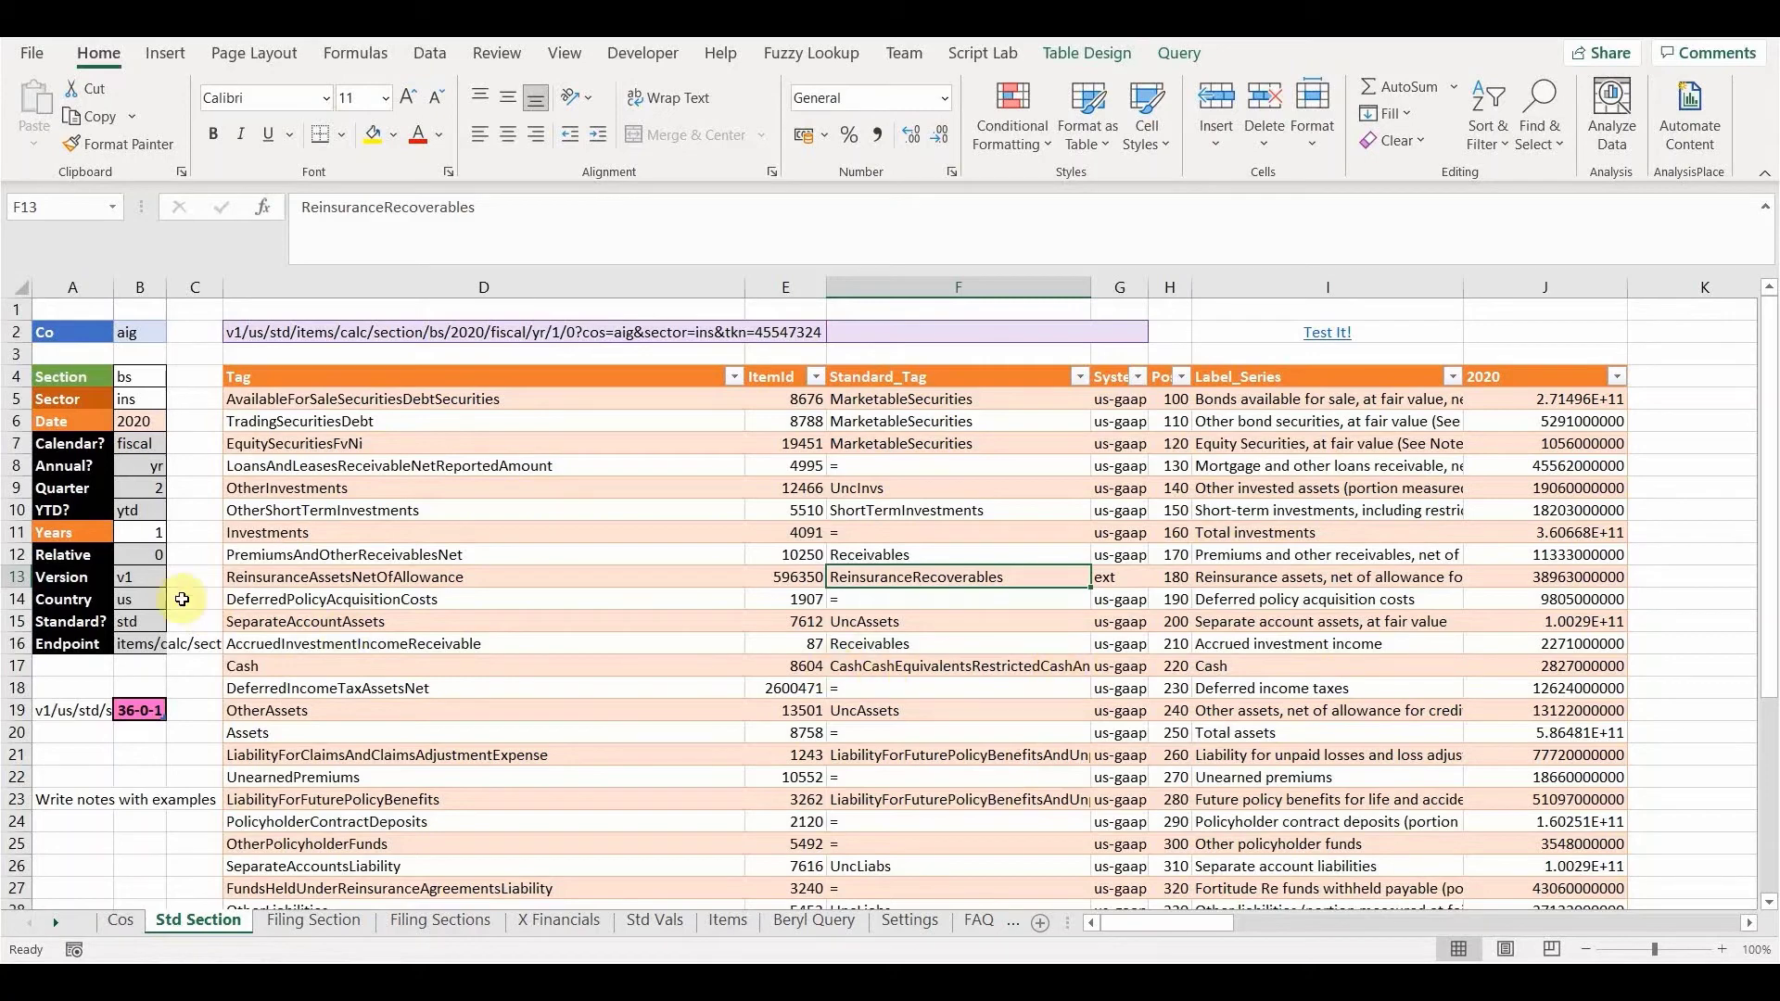
Set Years to 3 on the Std Section sheet and refresh the standardized balance sheet for aig
click(120, 535)
text(3)
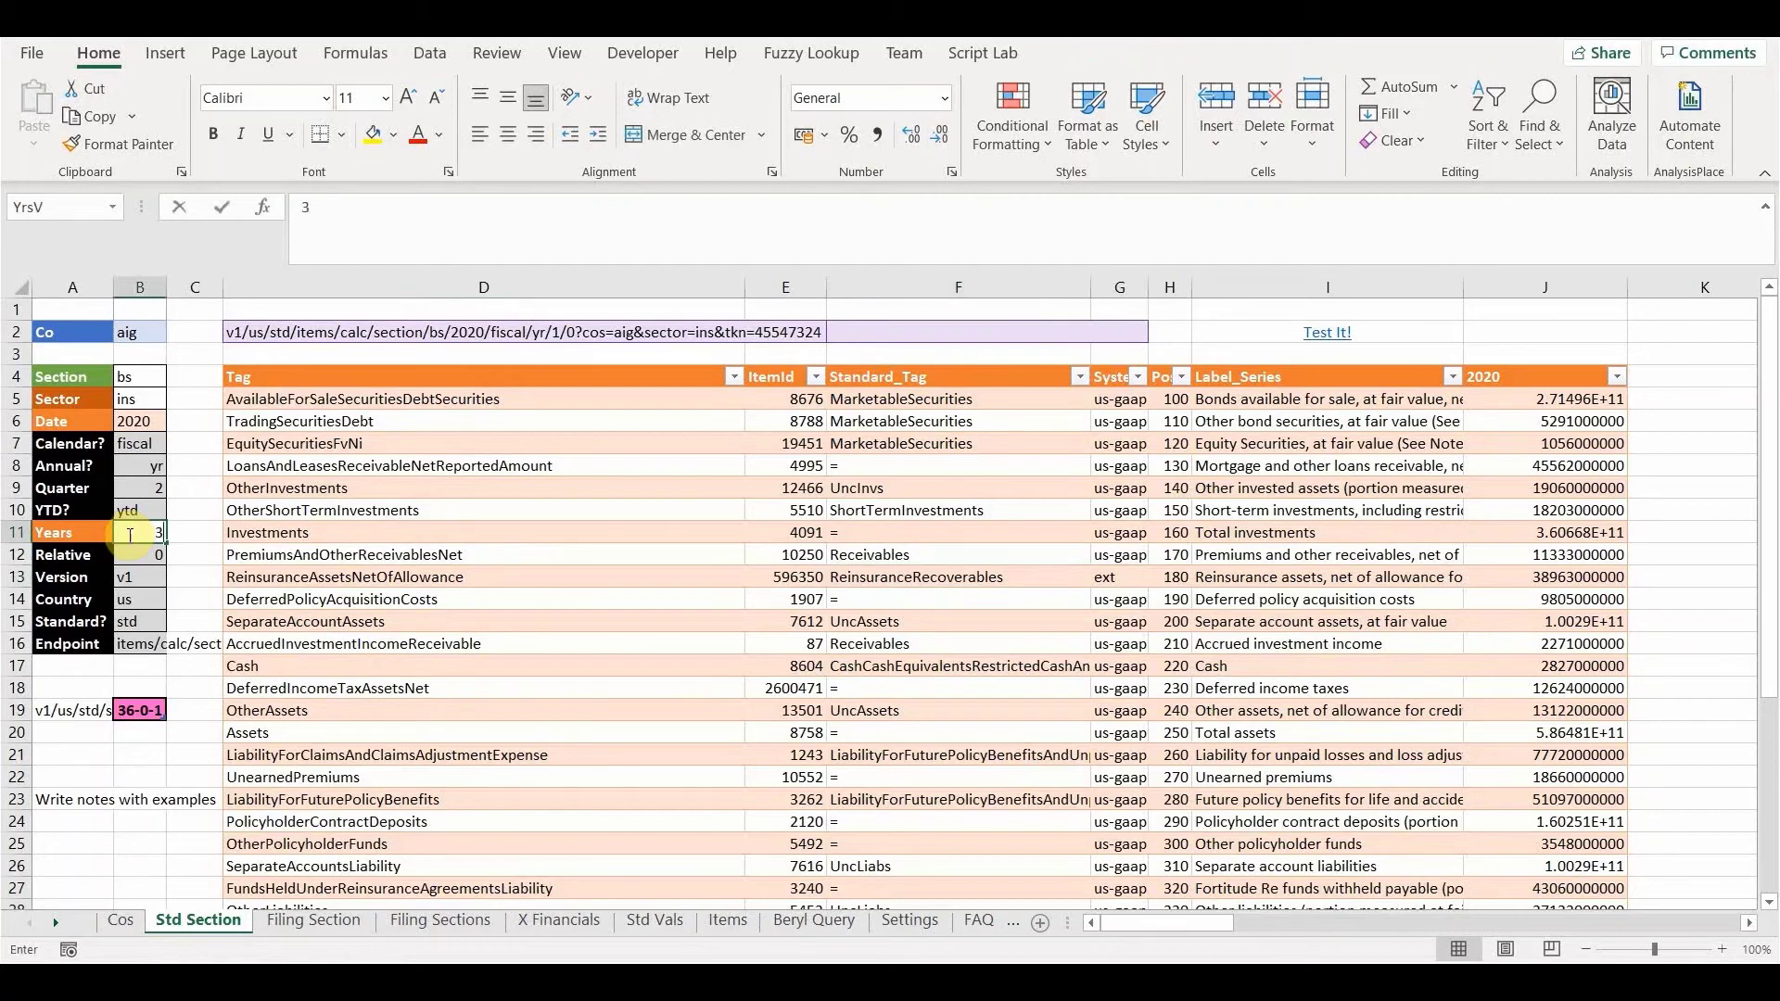
click(401, 607)
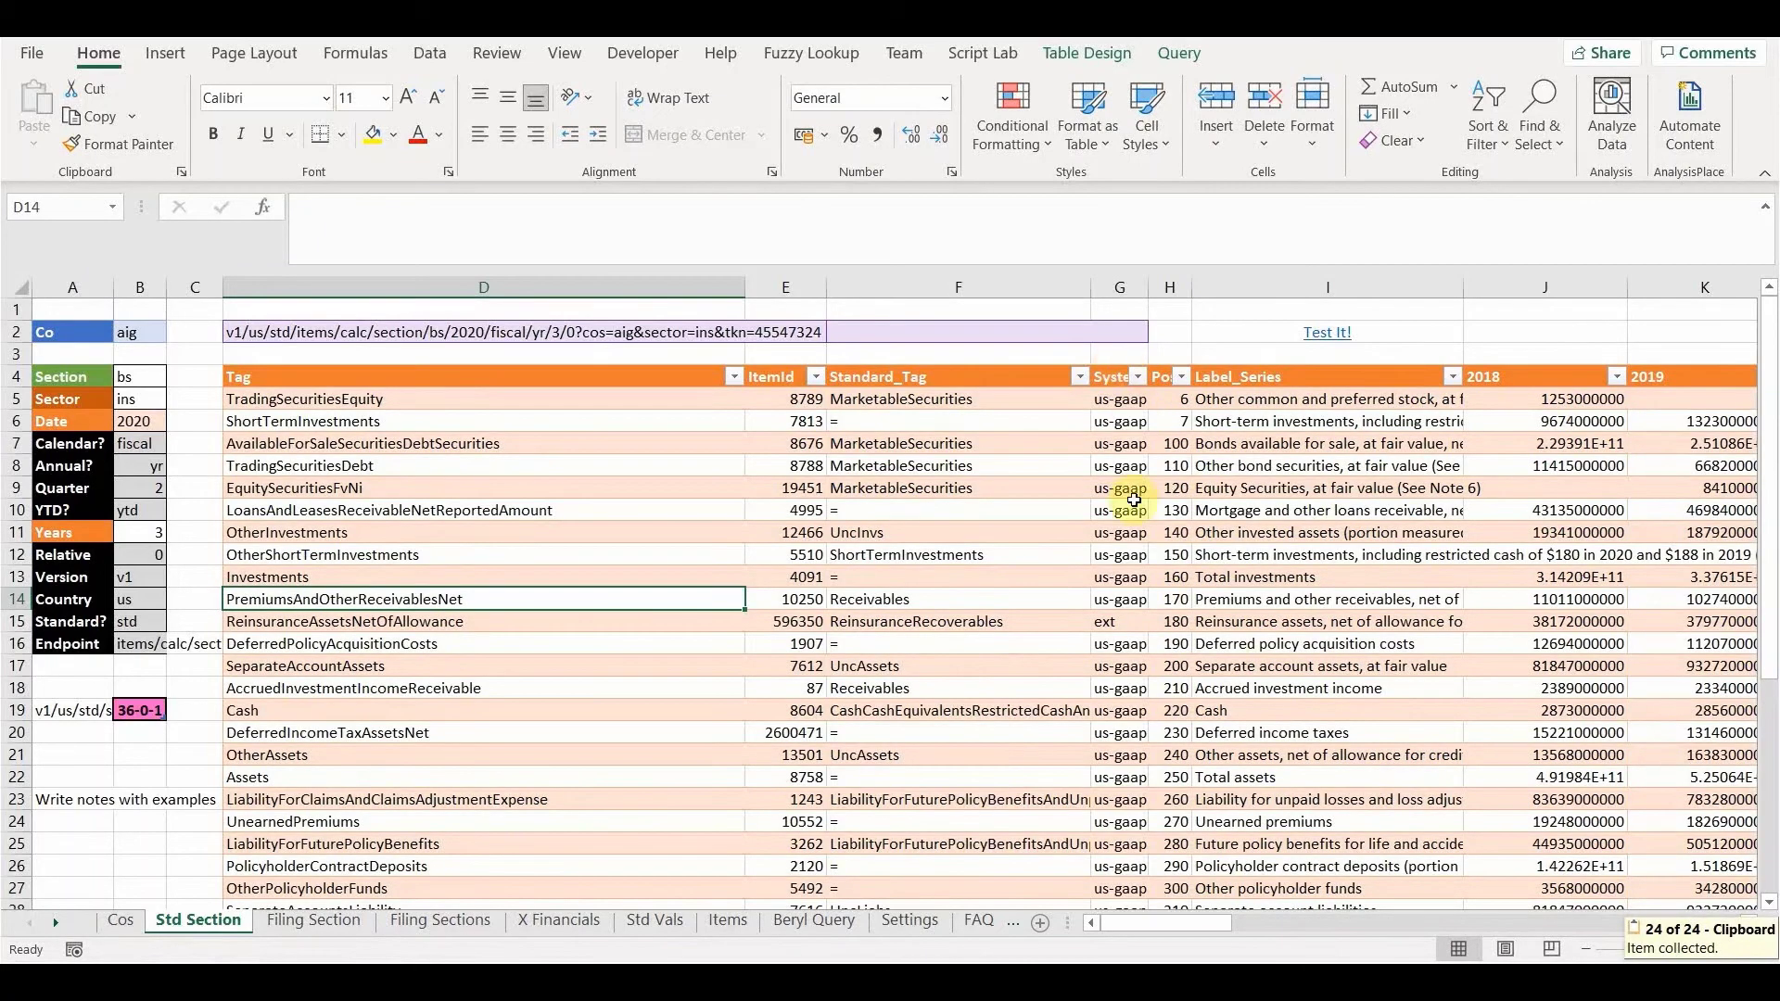
Check the ReinsuranceAssetsNetOfAllowance row's Standard_Tag and tag in the three-year balance sheet
mouse_move(1172, 921)
mouse_down()
mouse_move(1216, 923)
mouse_move(1155, 921)
mouse_up()
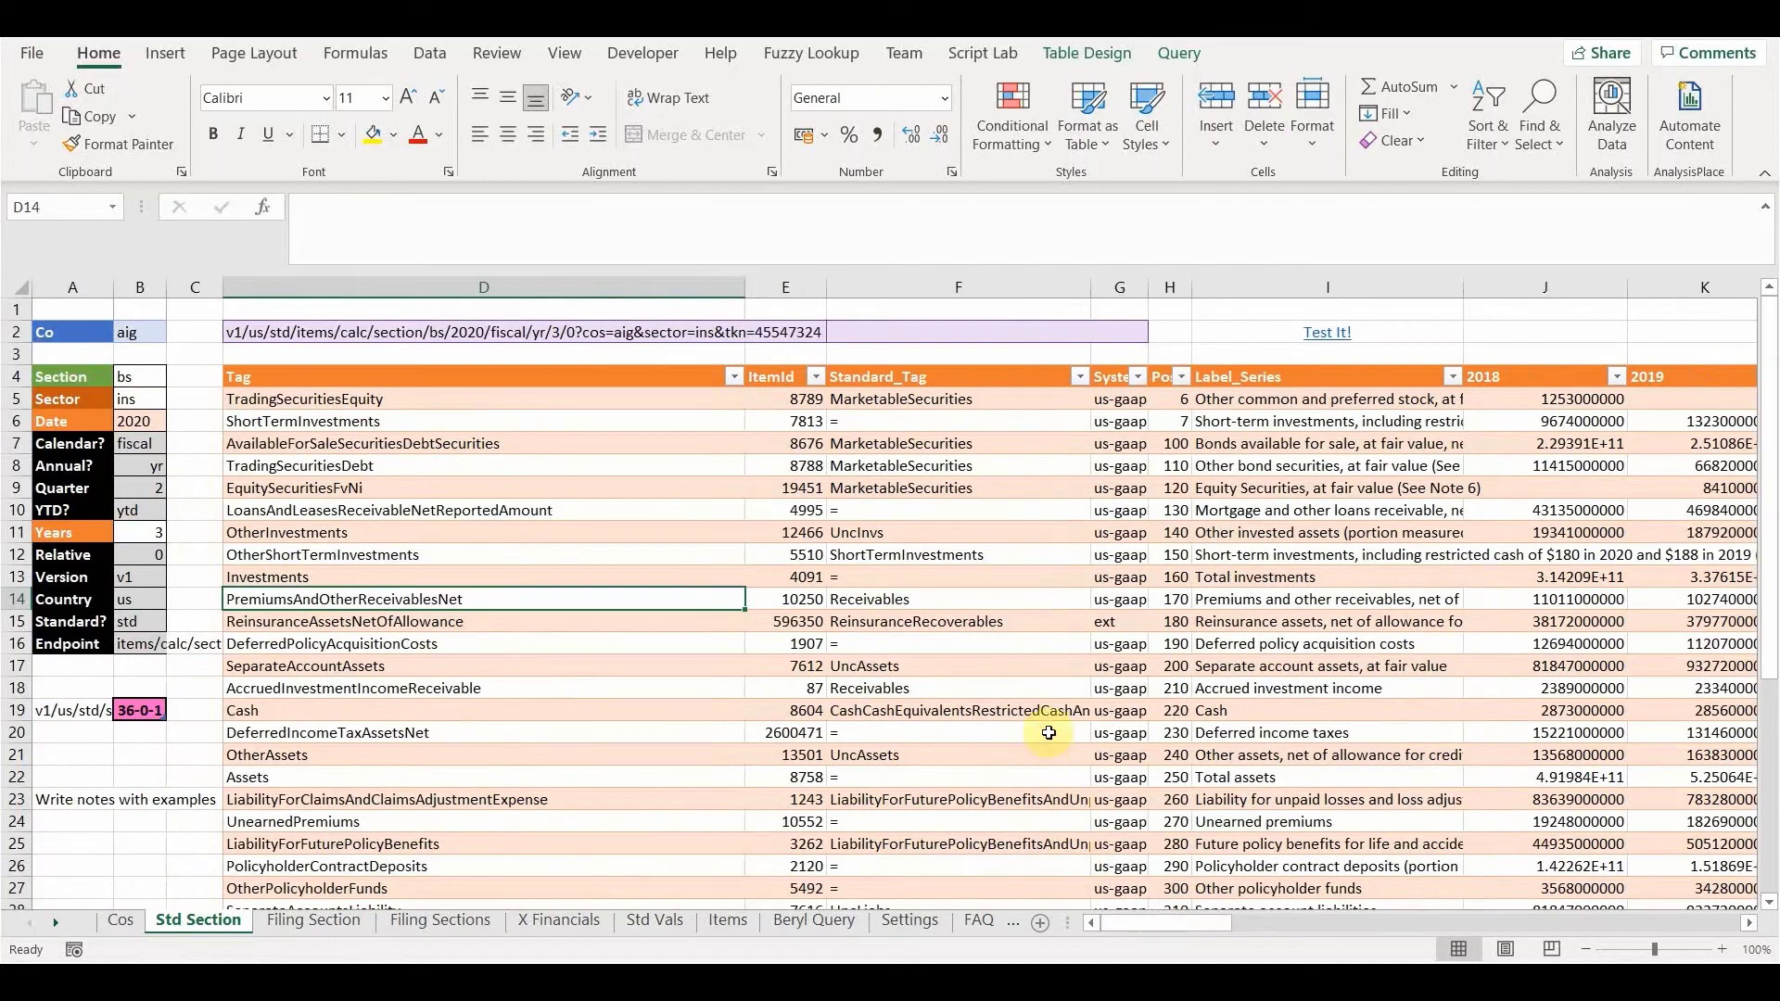
click(999, 624)
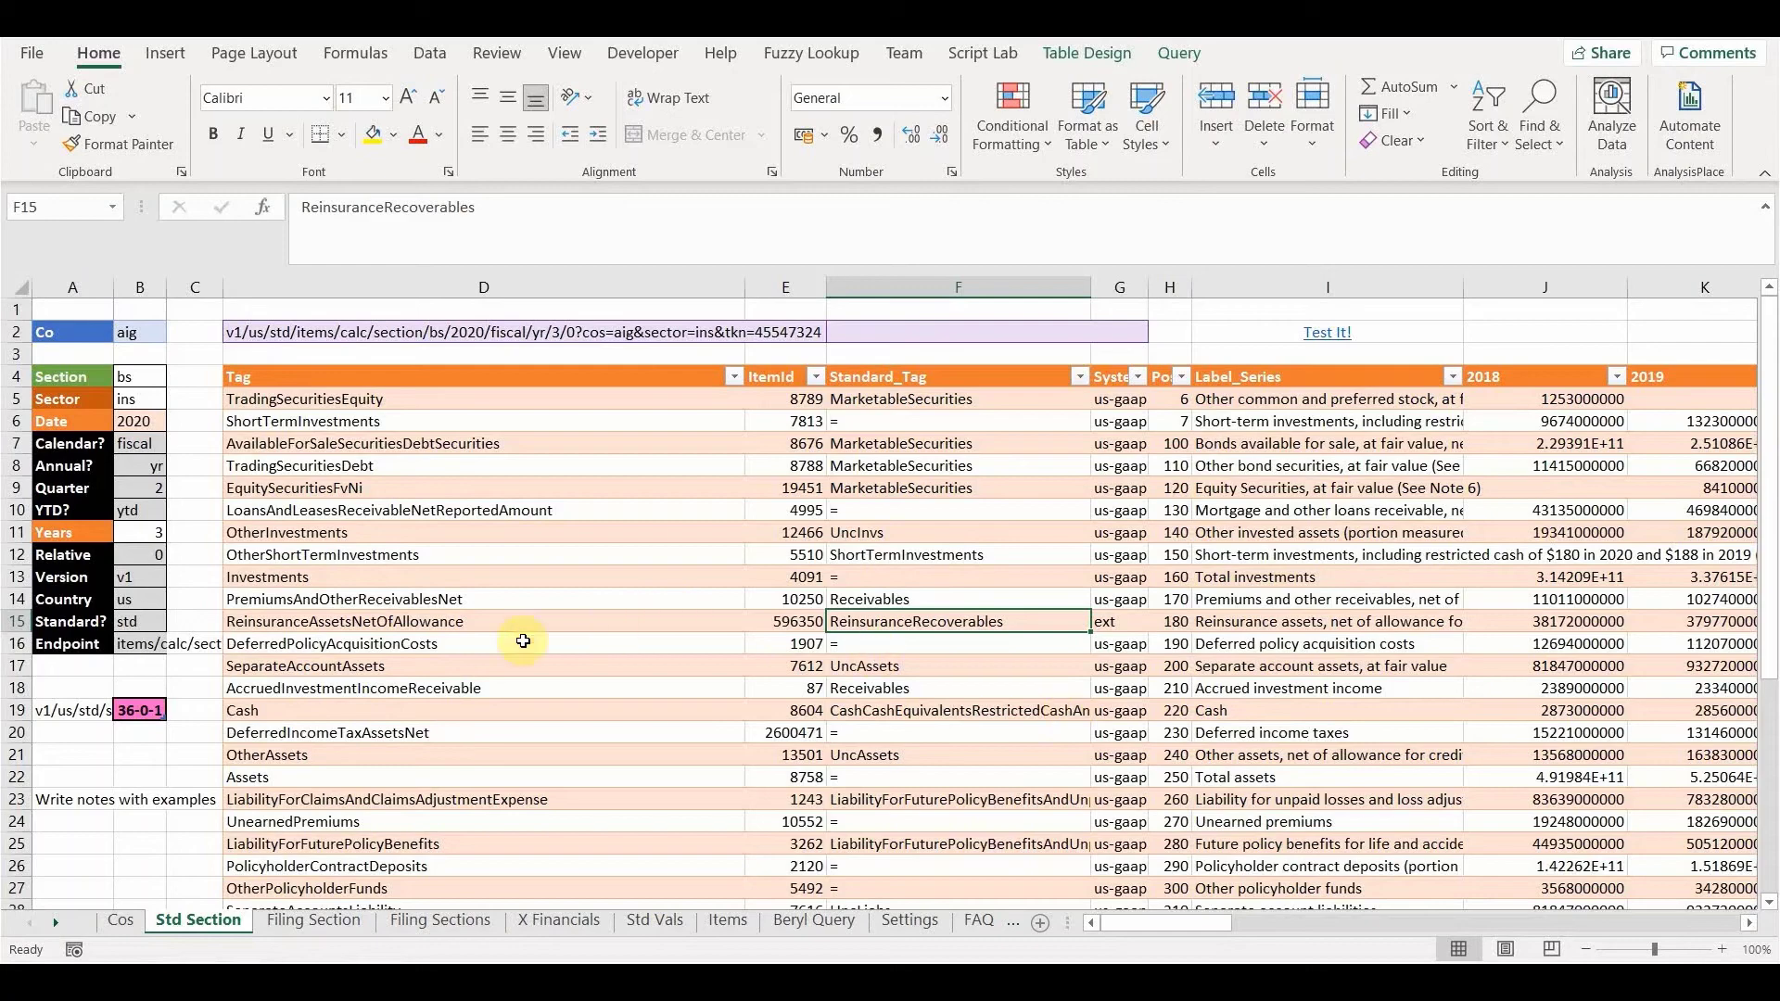
click(388, 619)
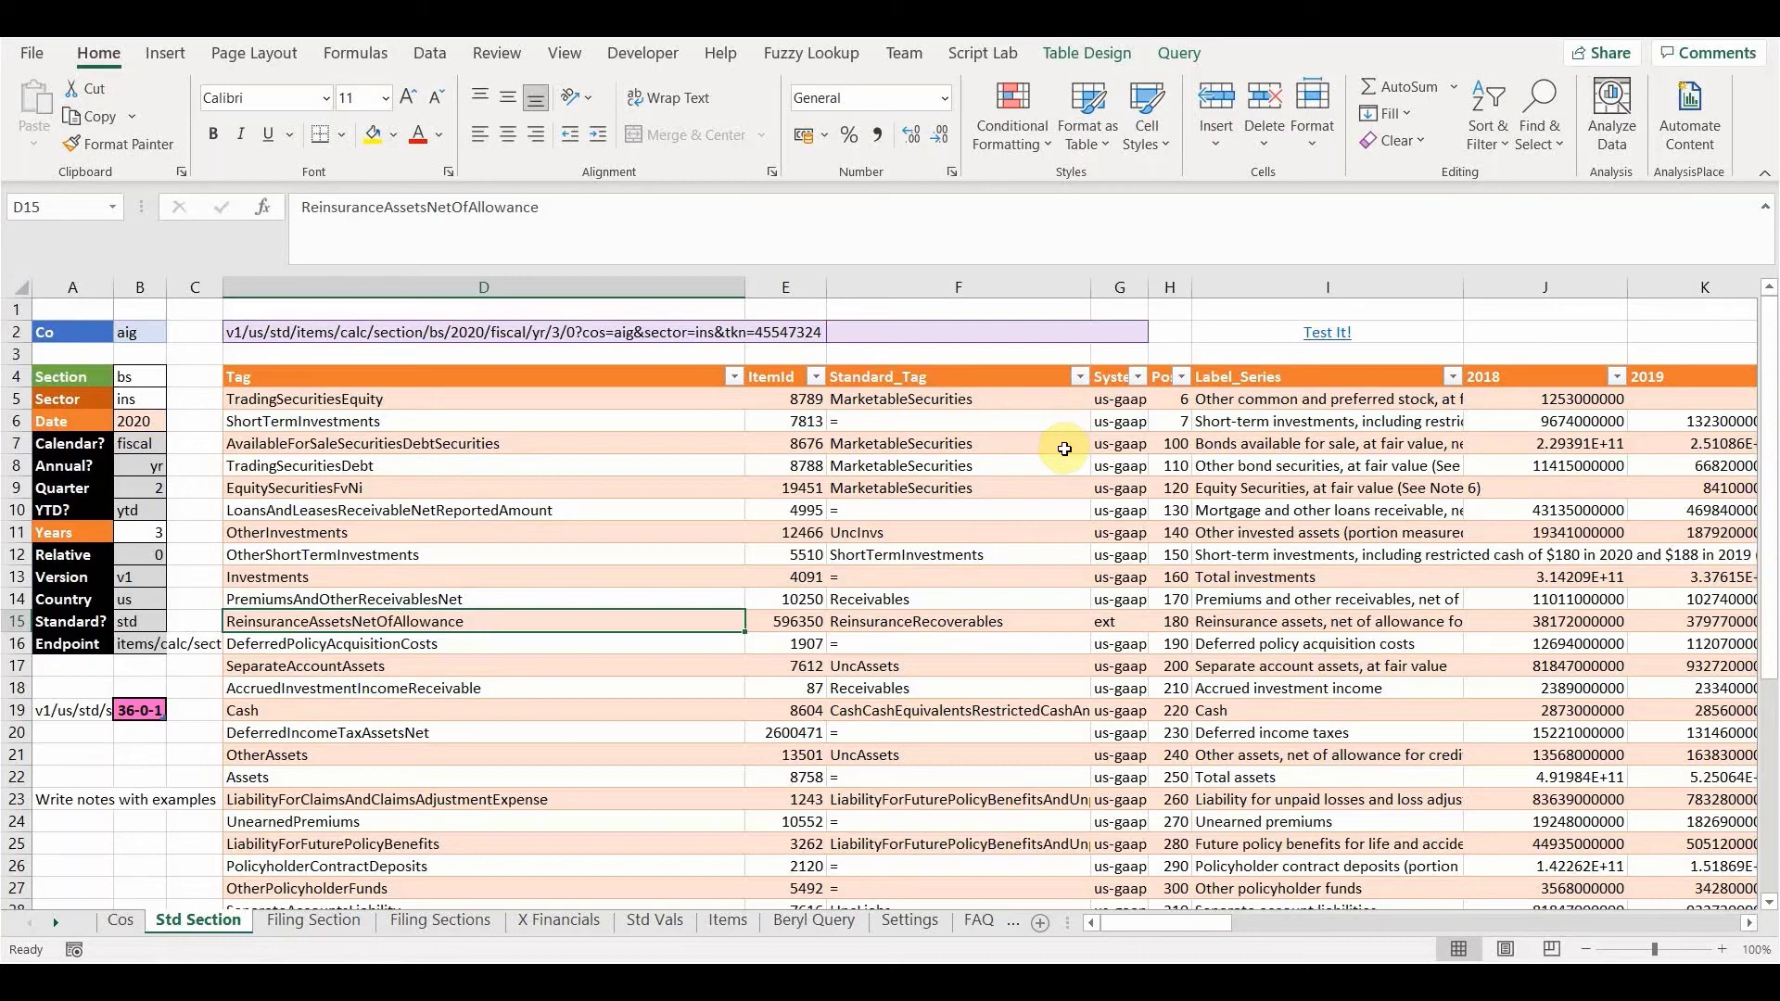
Compare the Standard_Tag entries and position numbers of the securities, short-term investments and loans rows at the start of the three-year table
click(1038, 391)
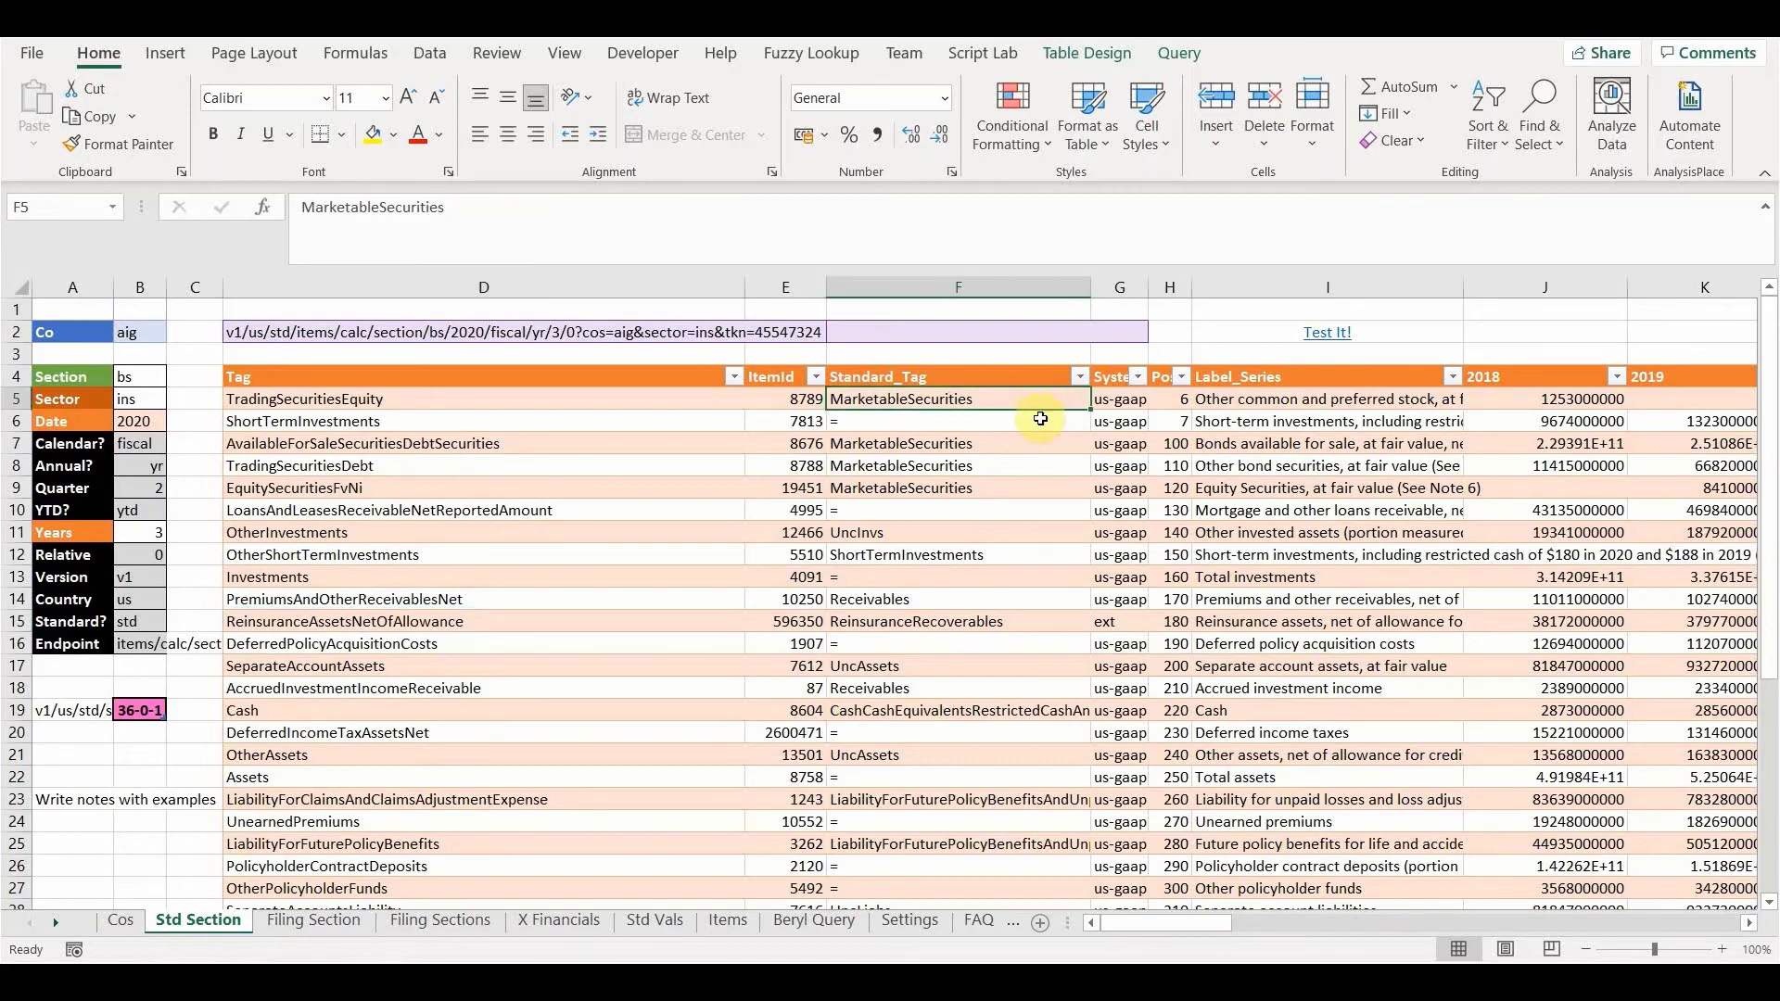
click(1041, 424)
click(1057, 480)
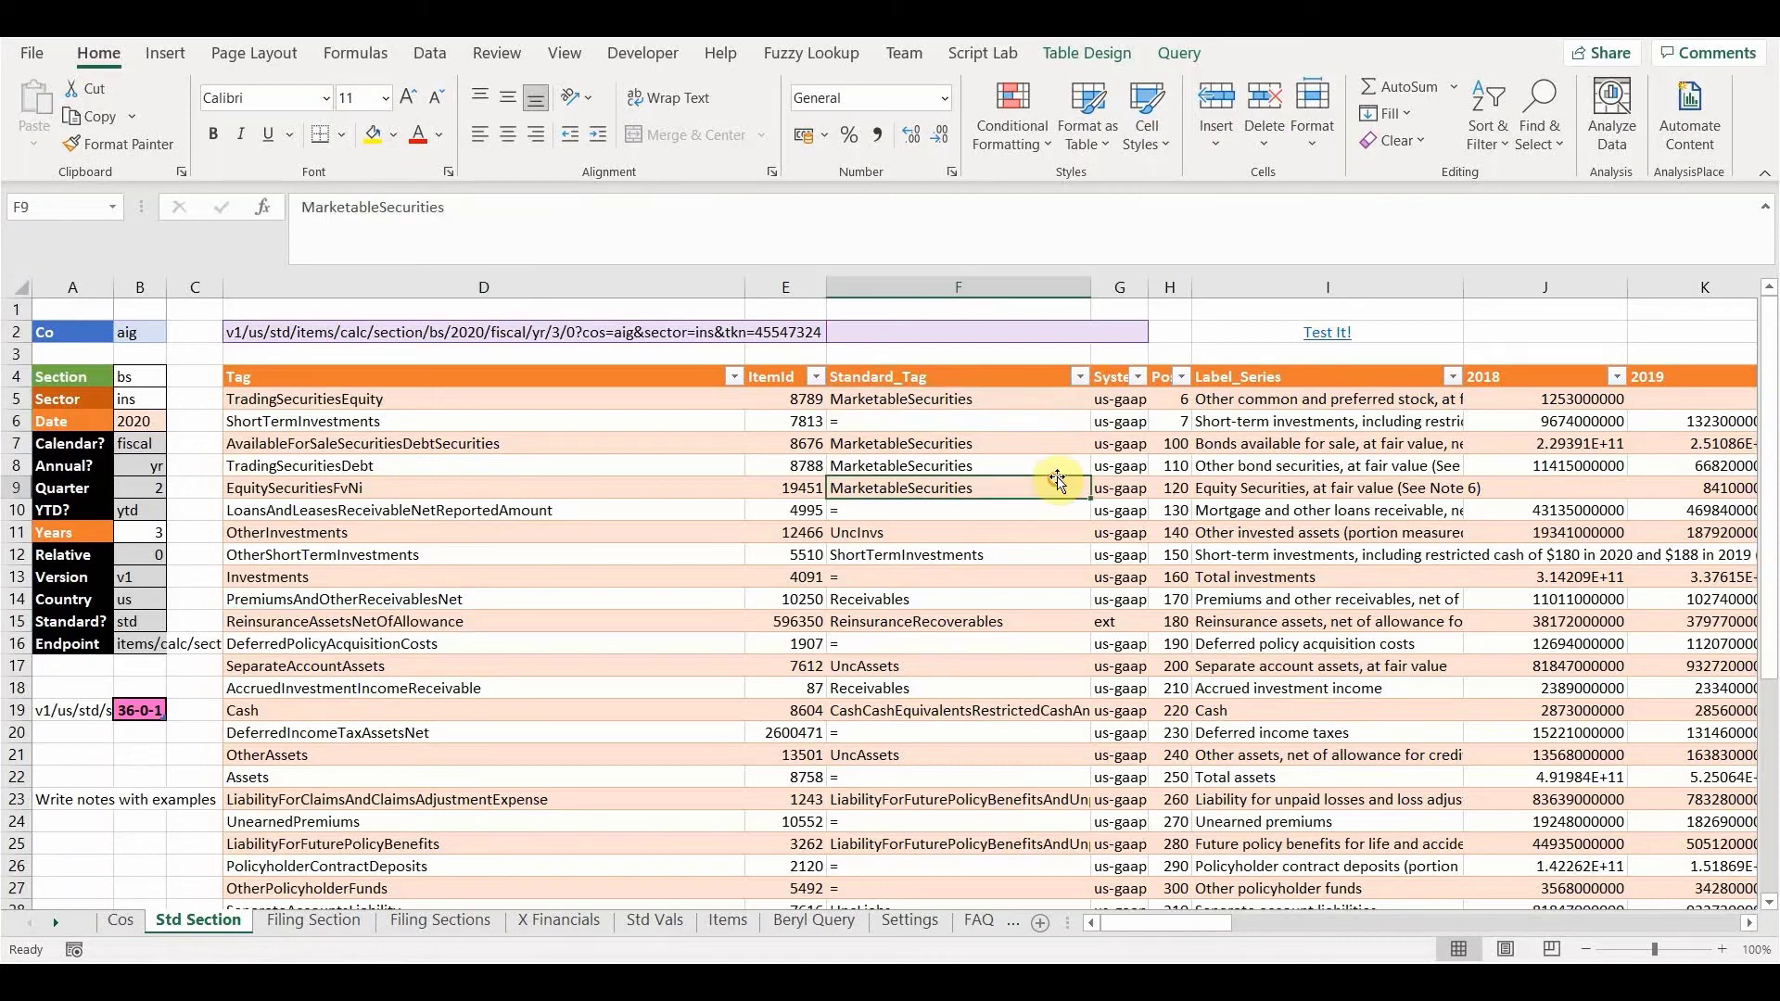
click(1056, 398)
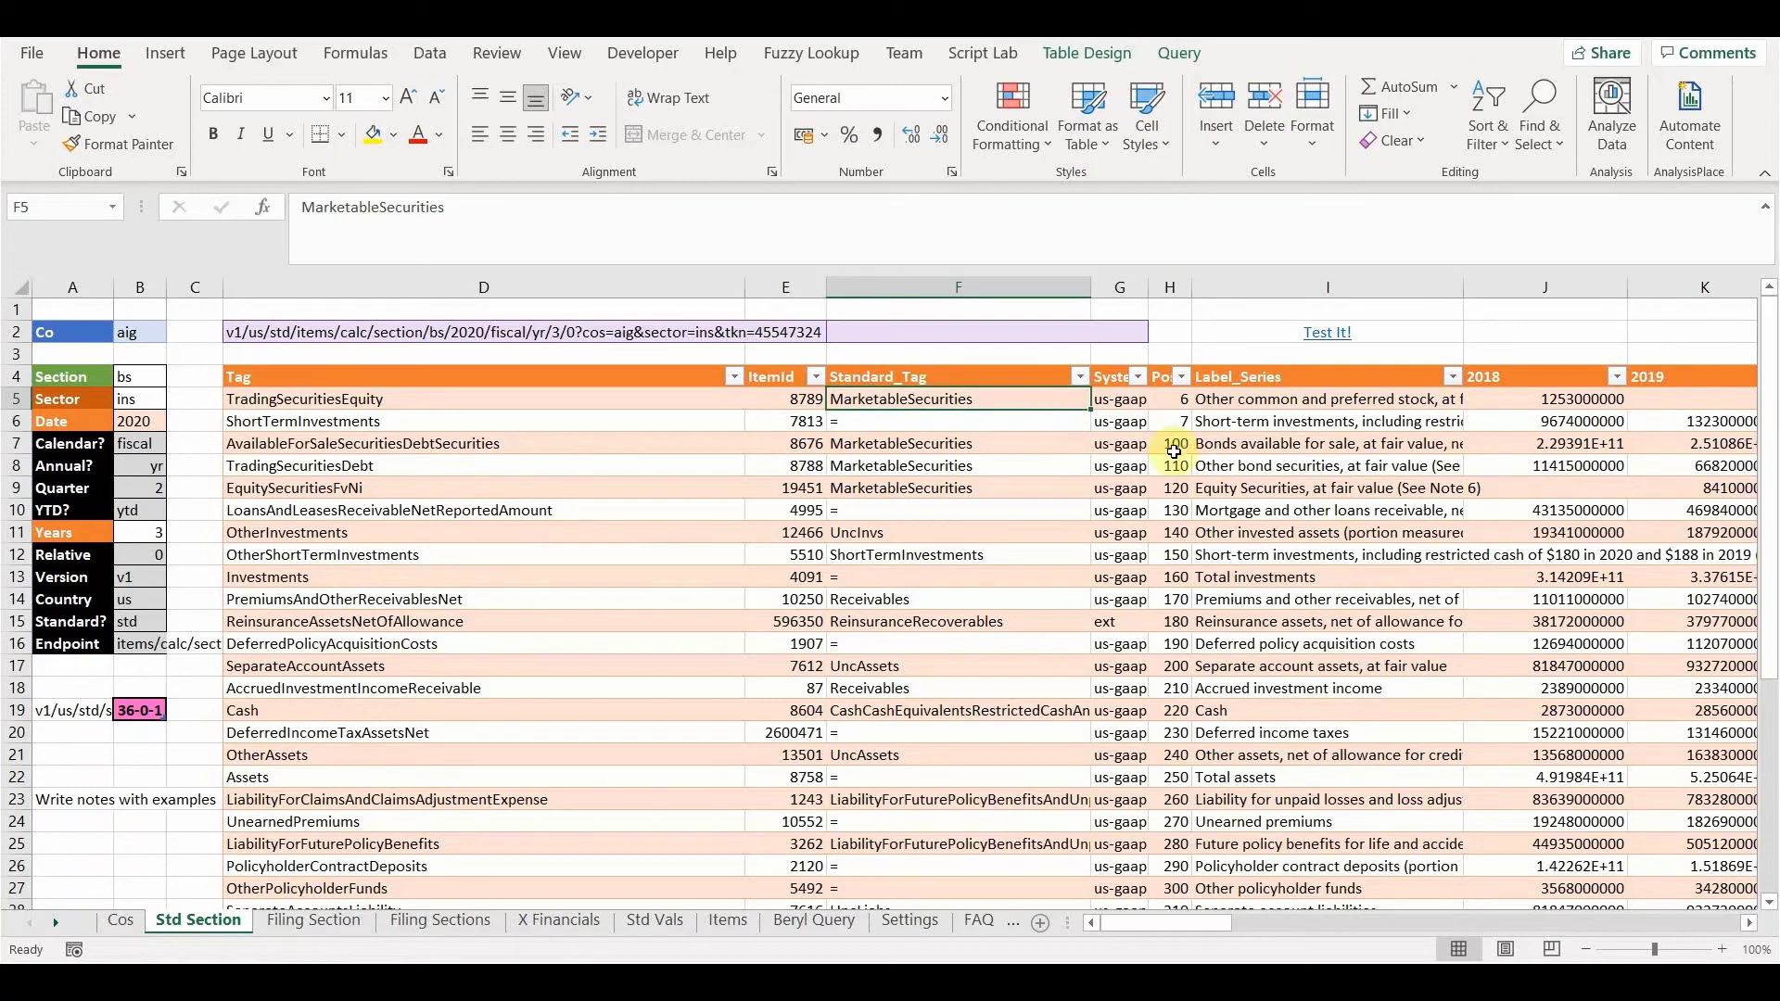
click(1174, 401)
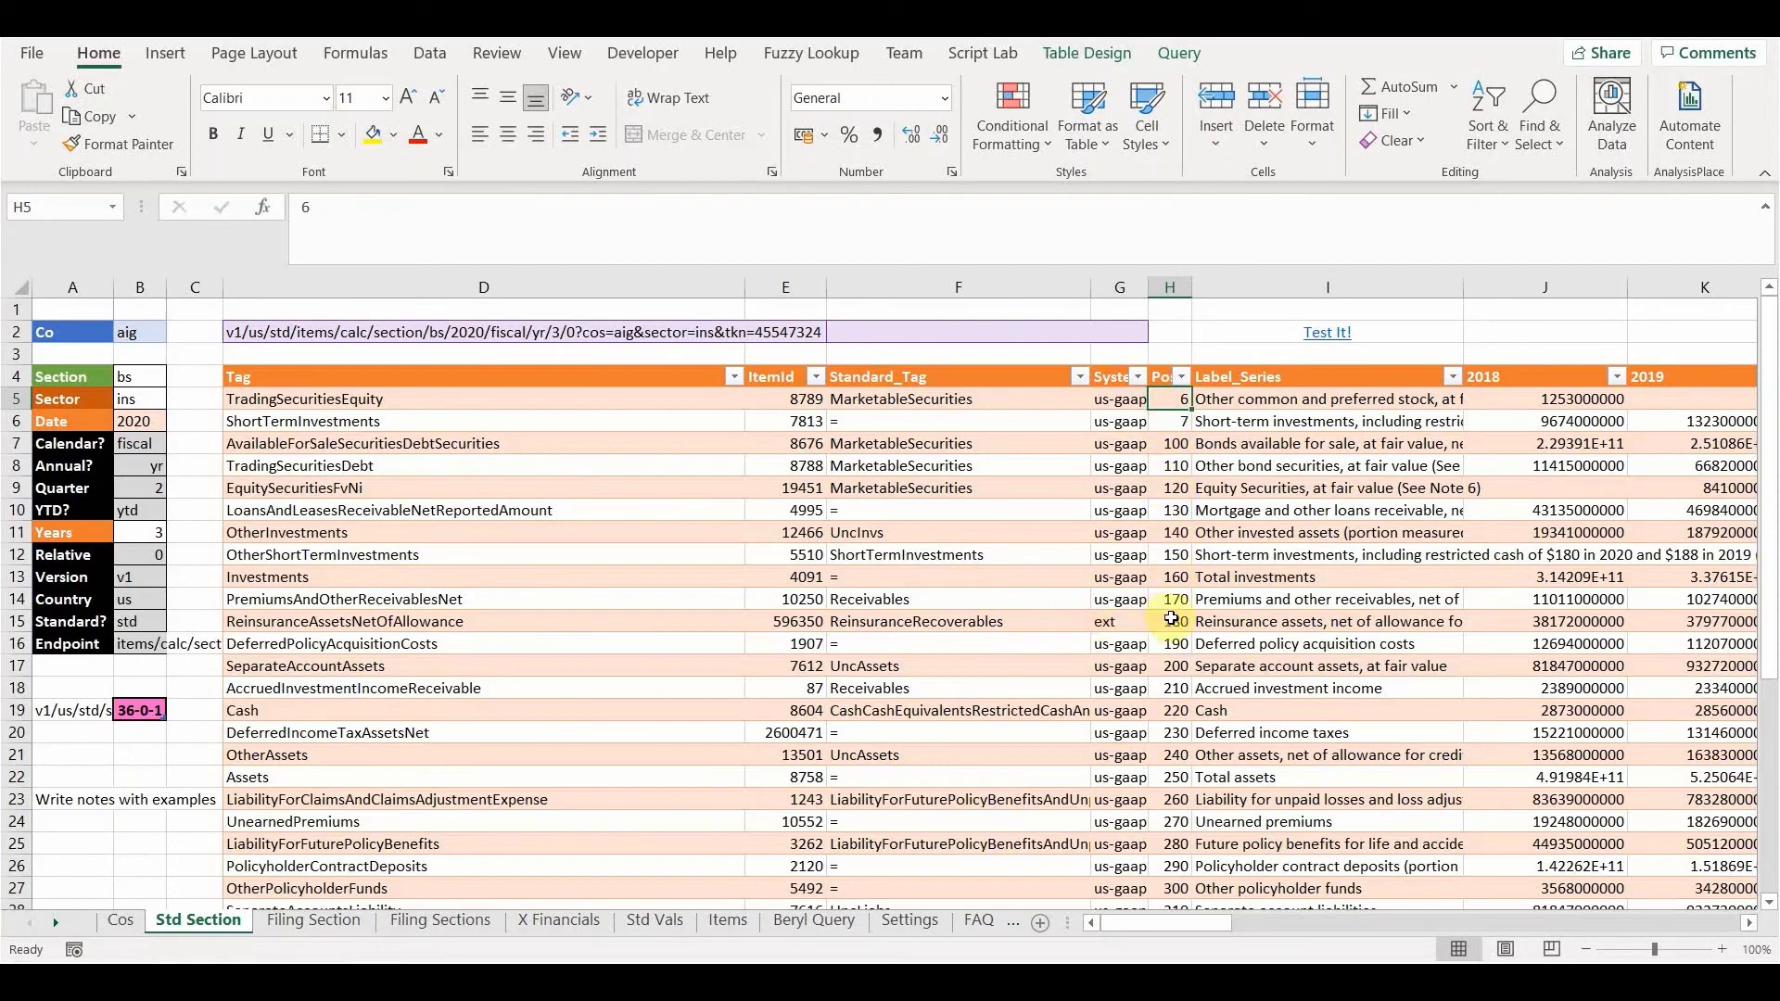
click(1173, 487)
click(1174, 447)
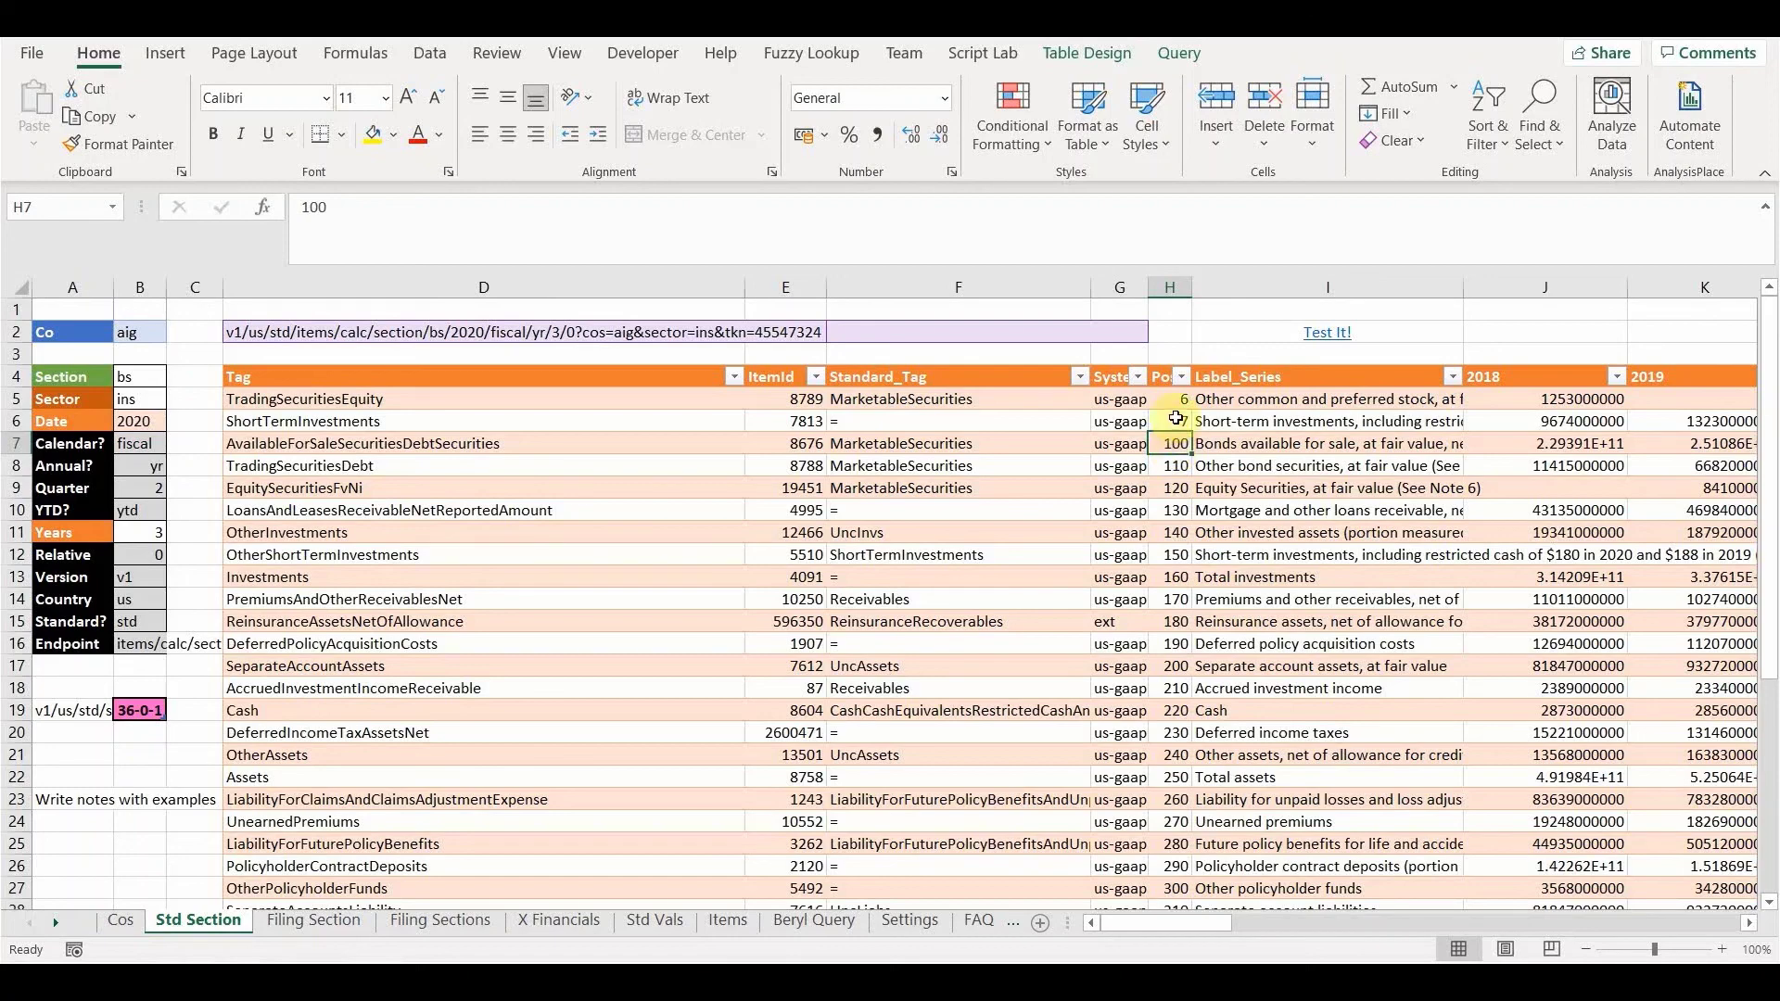
click(1178, 404)
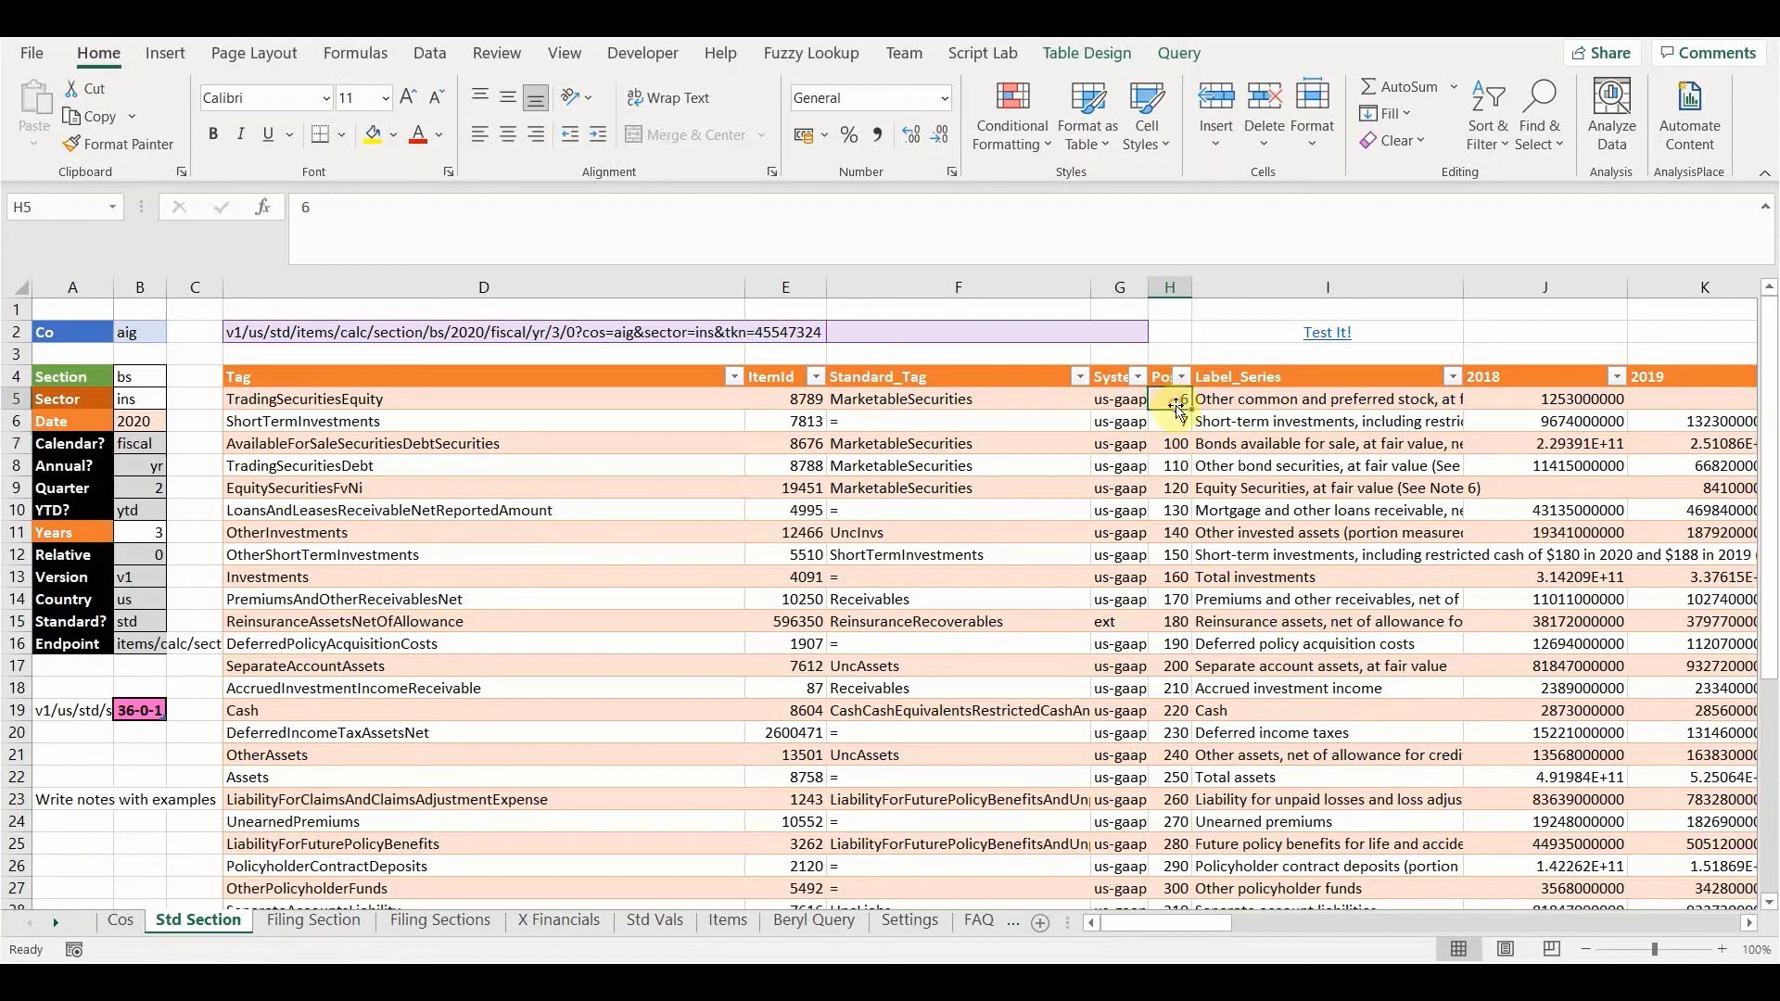
click(1182, 506)
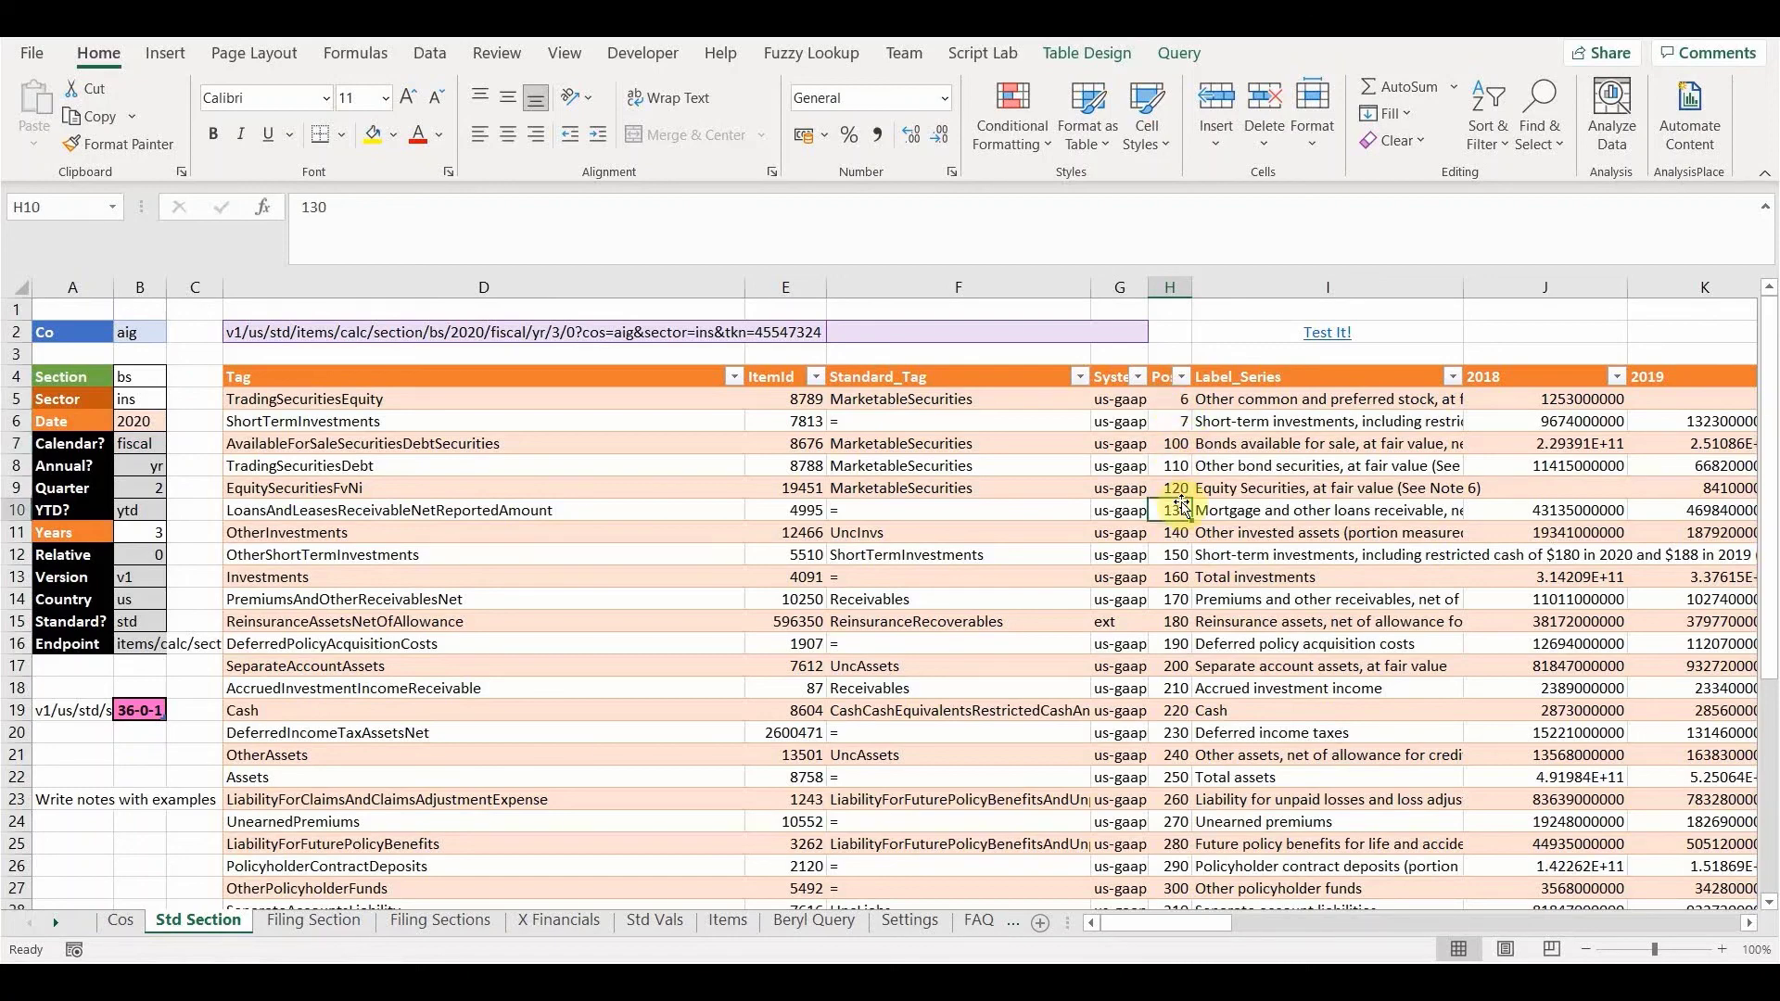
click(986, 417)
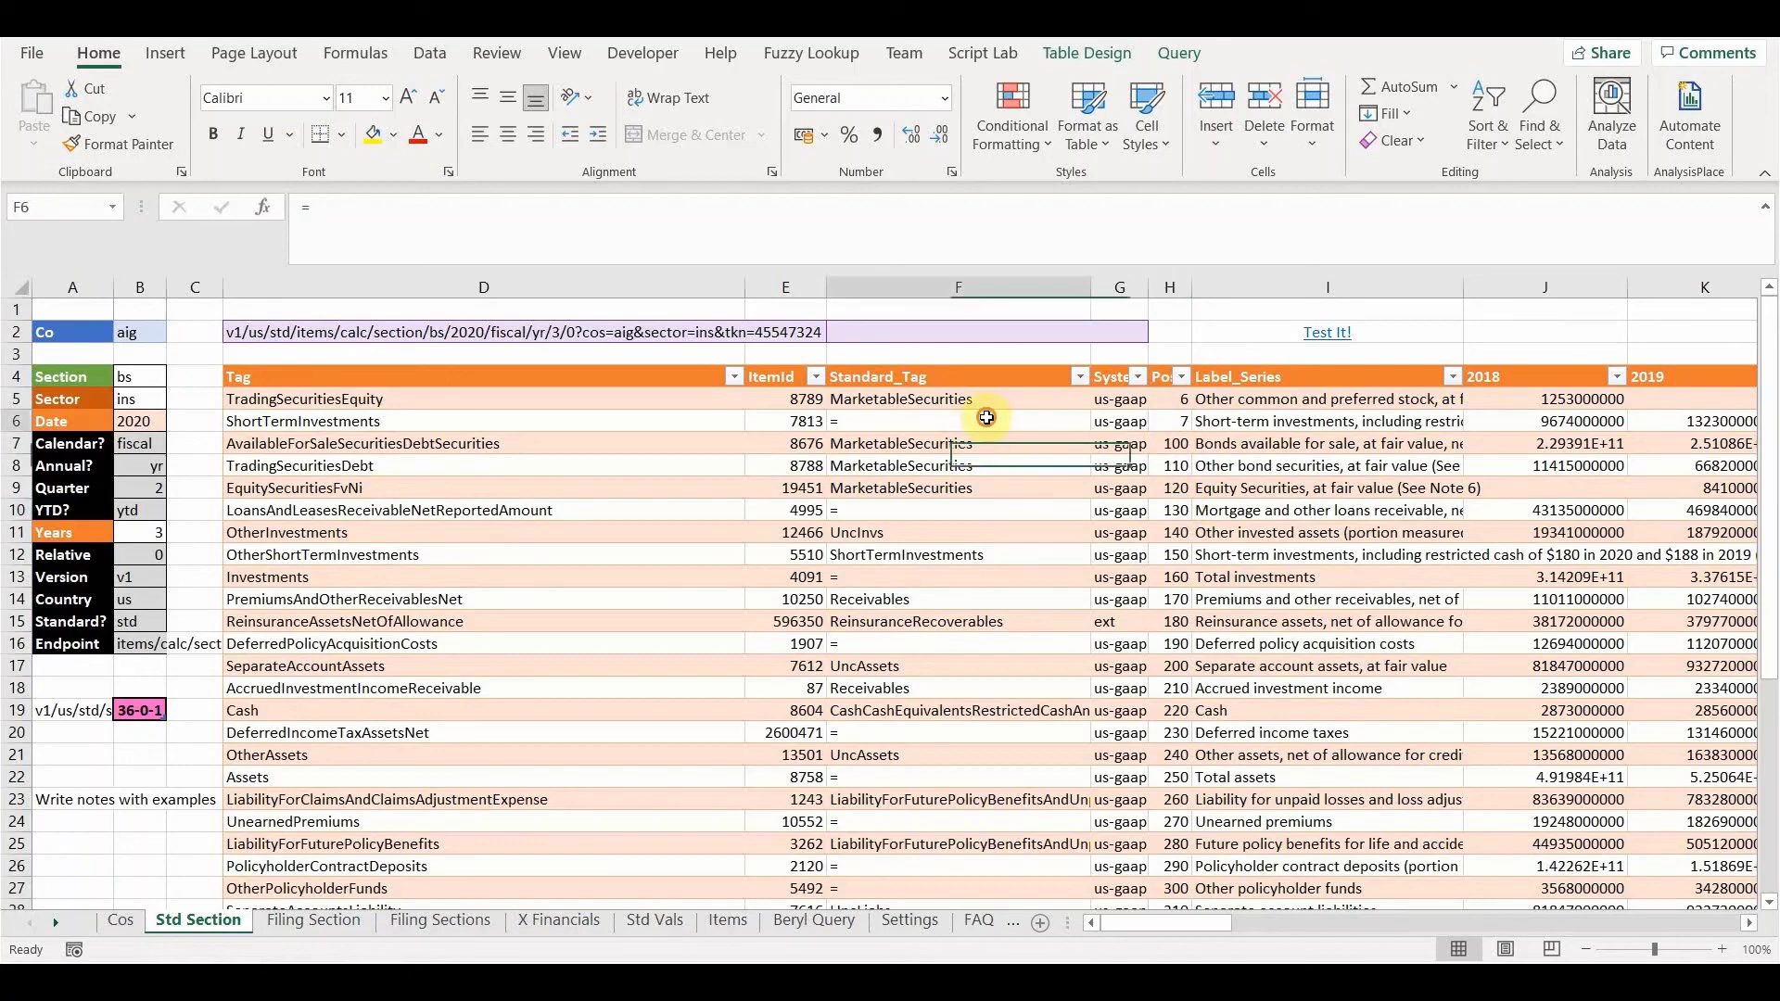